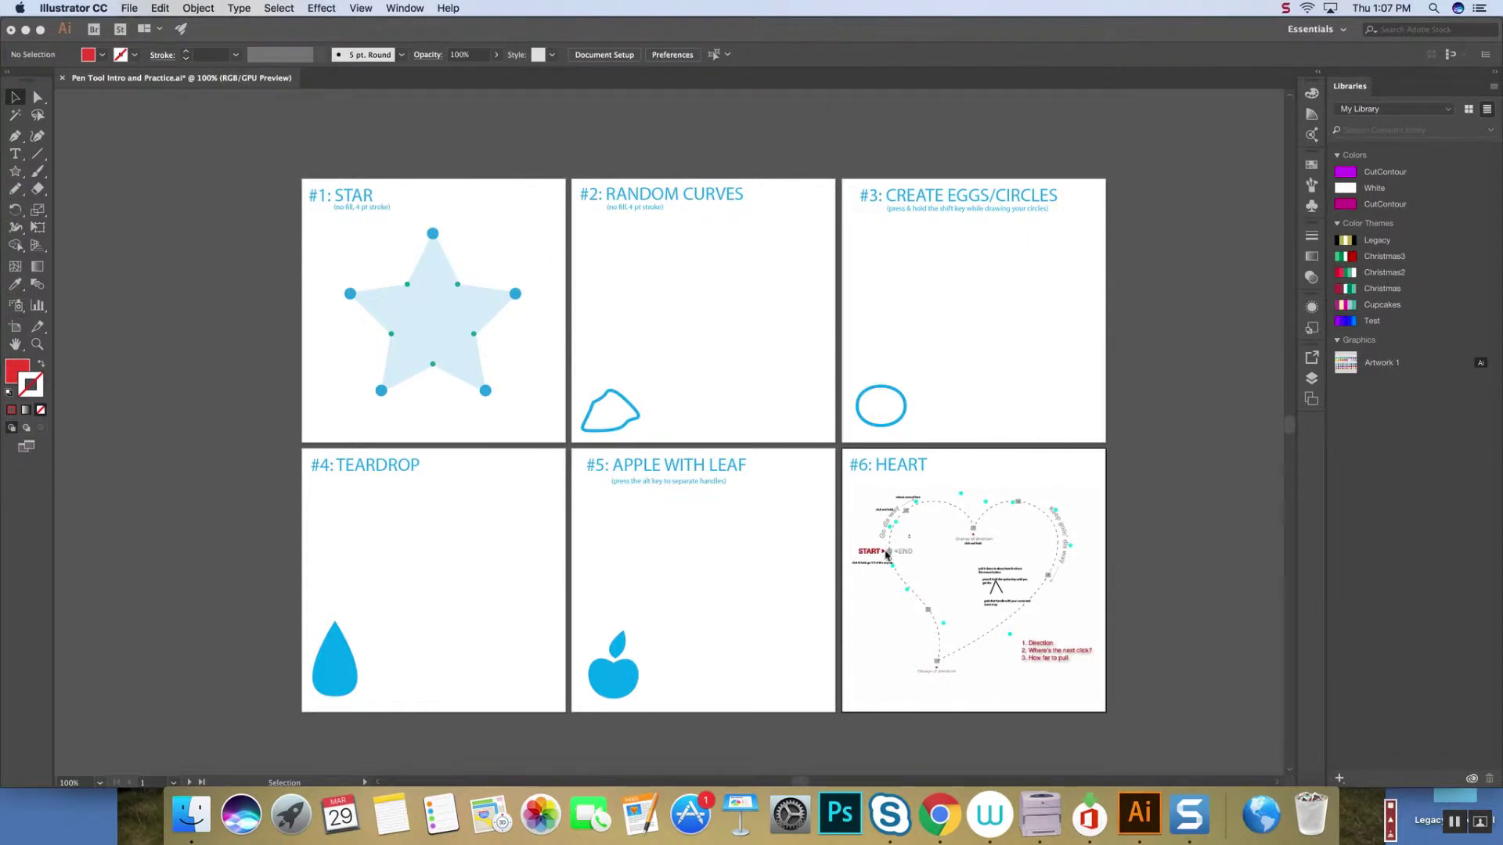
# Set up the Pen tool with no fill and a red 4 pt stroke for the #1 Star exercise.
pyautogui.click(720, 288)
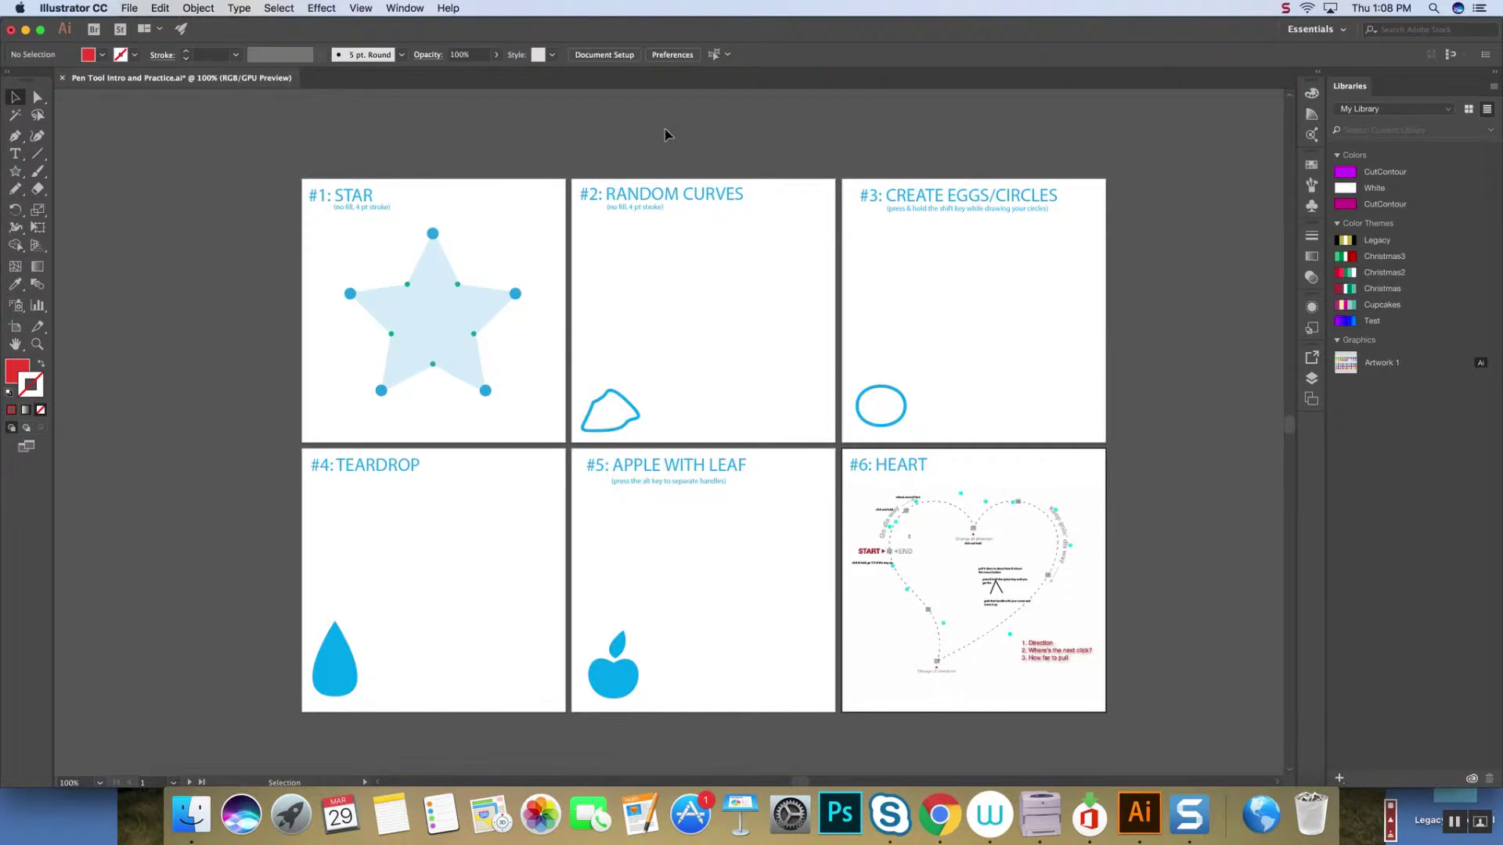
pyautogui.press('super+equal')
pyautogui.press('super+equal')
pyautogui.press('super+equal')
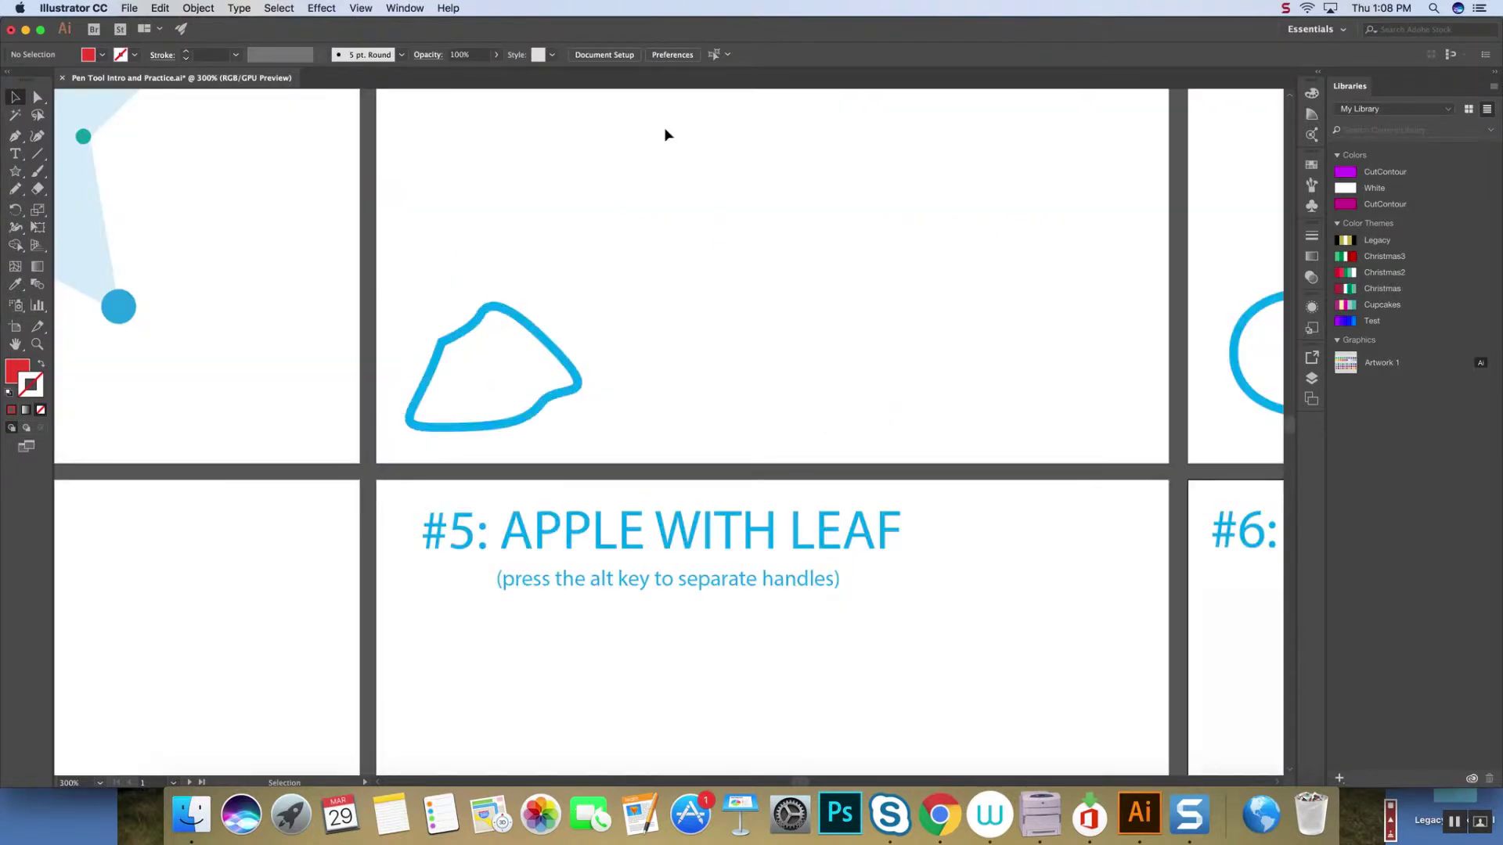
pyautogui.press('super+equal')
pyautogui.moveTo(425, 148); pyautogui.dragTo(1119, 581)
pyautogui.moveTo(758, 332); pyautogui.dragTo(964, 451)
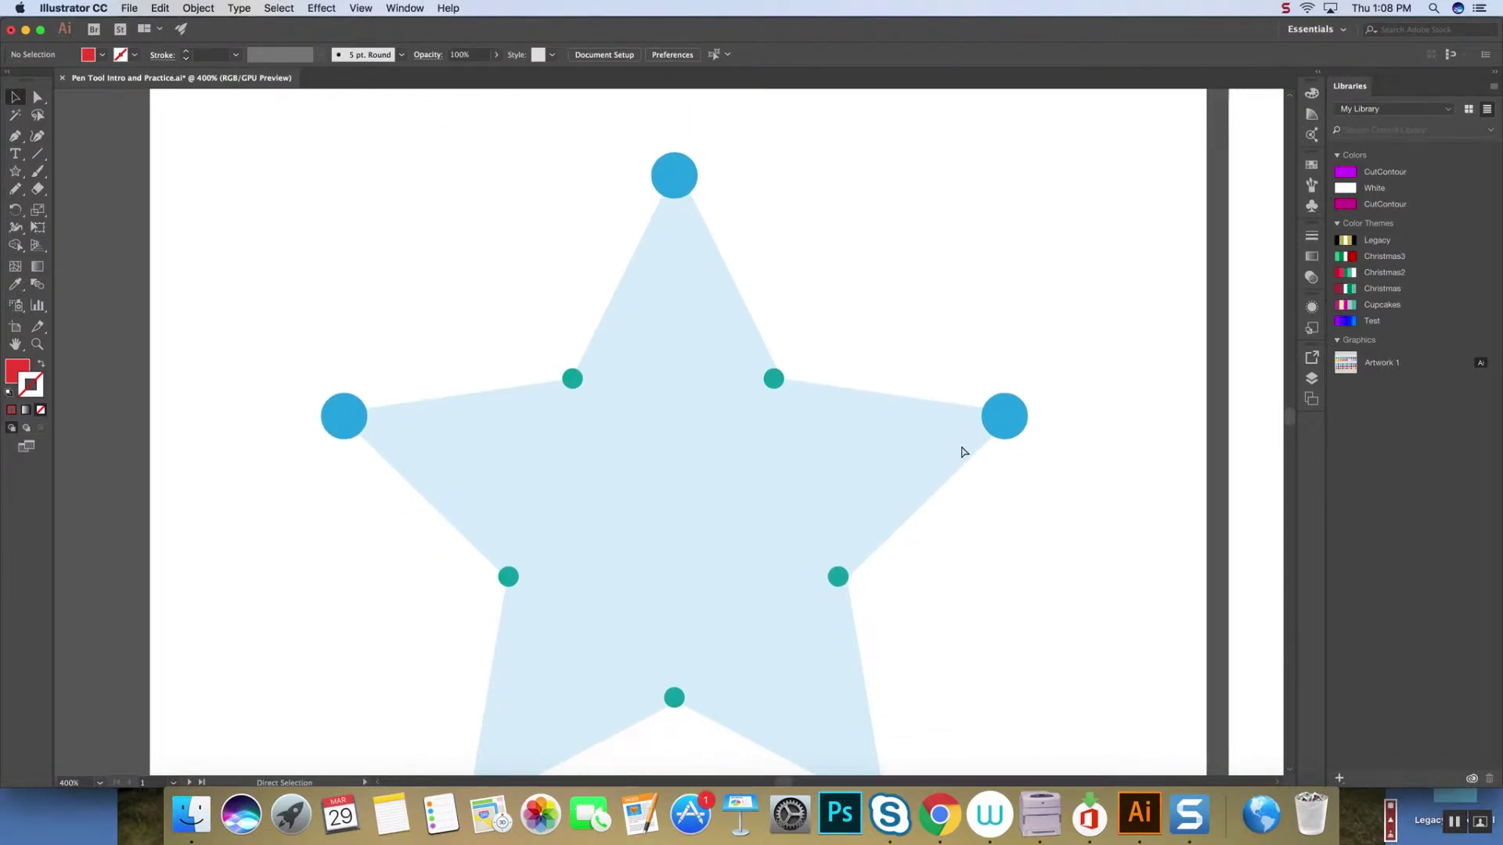
pyautogui.press('super+minus')
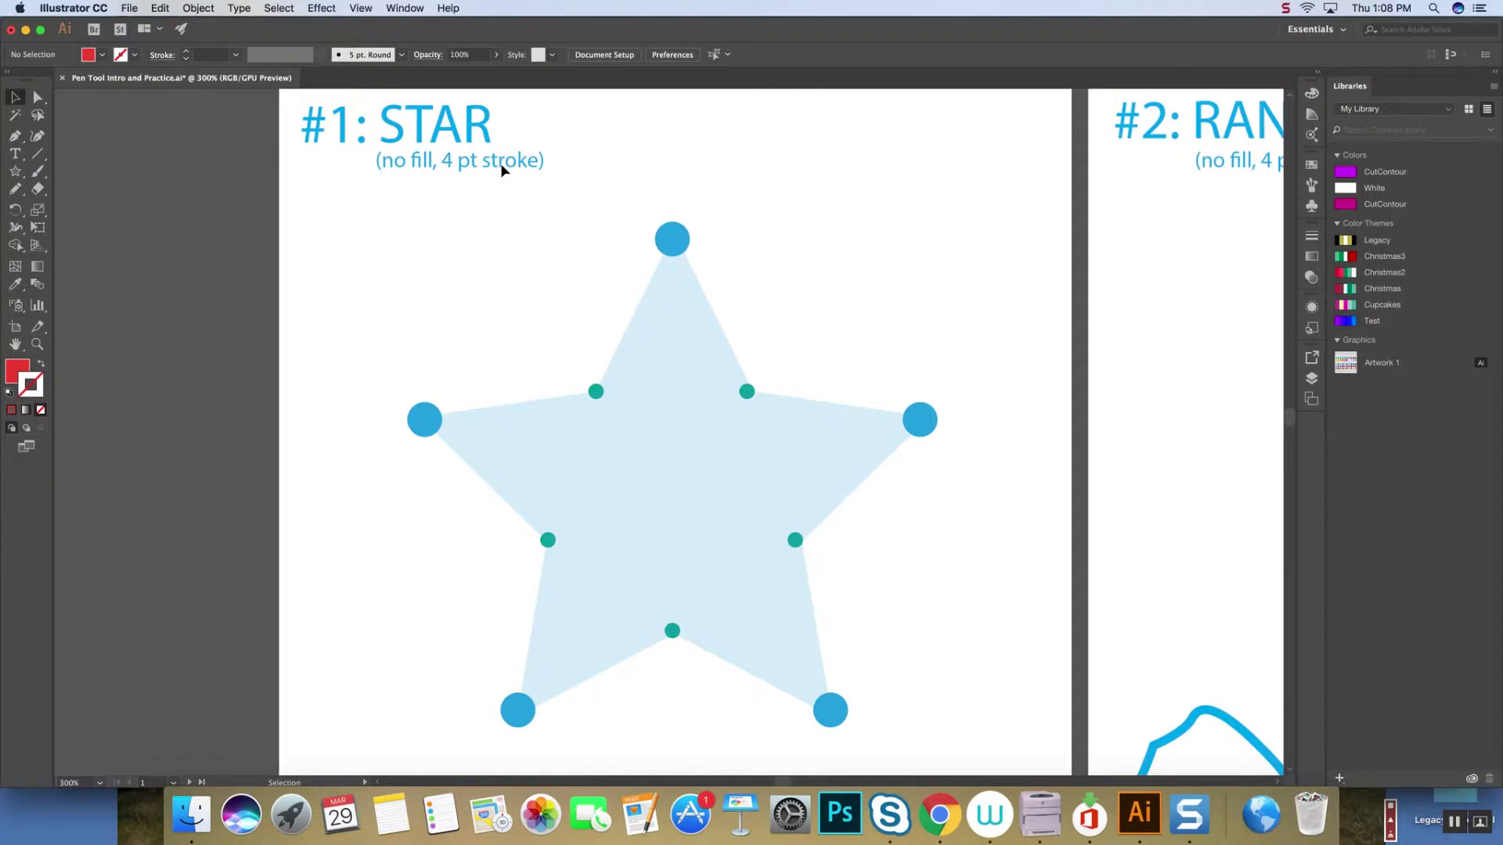
pyautogui.click(15, 137)
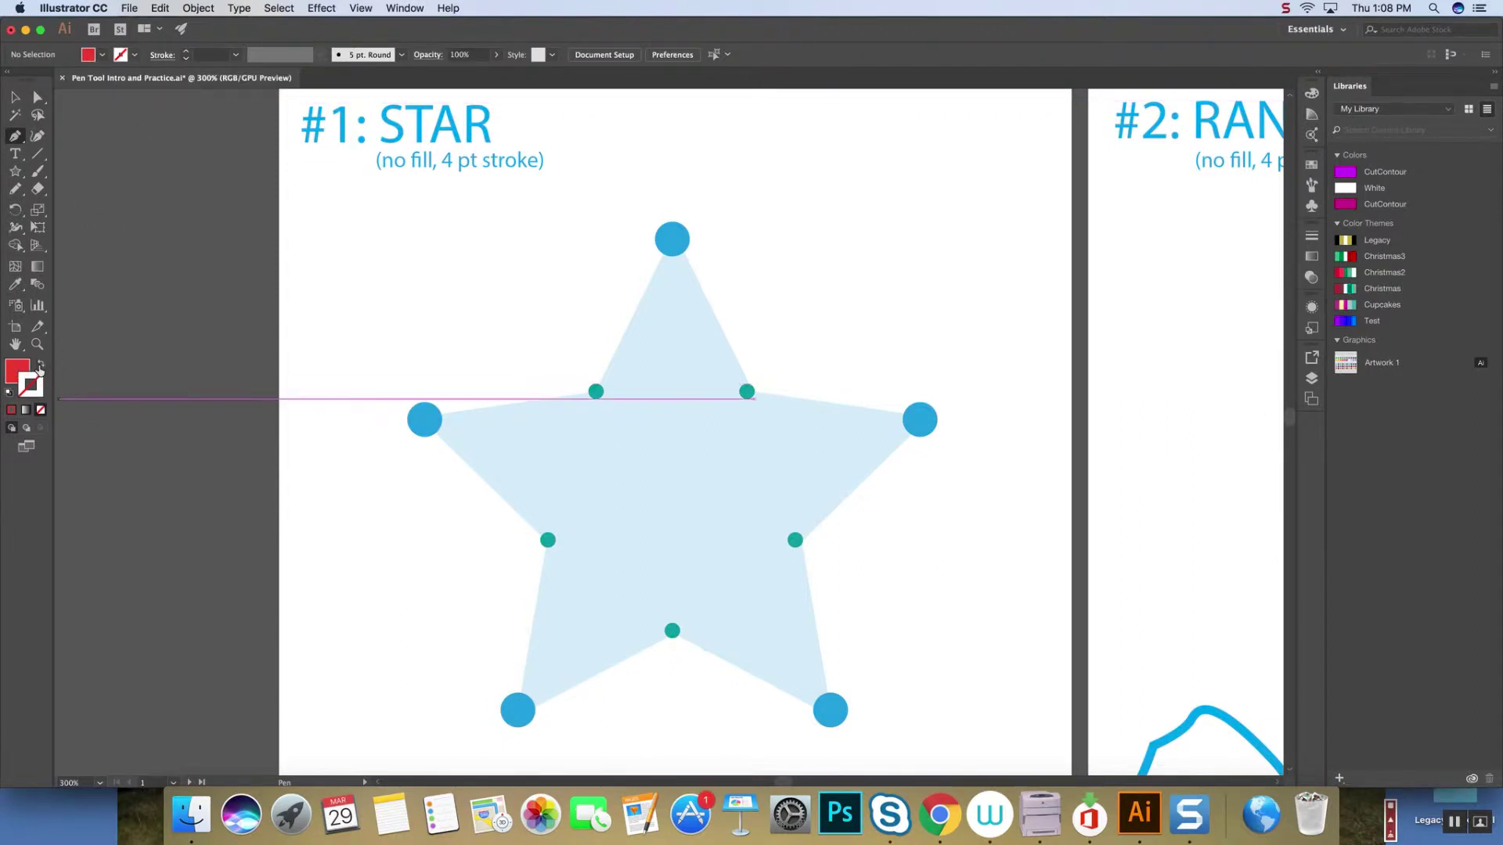
pyautogui.click(41, 365)
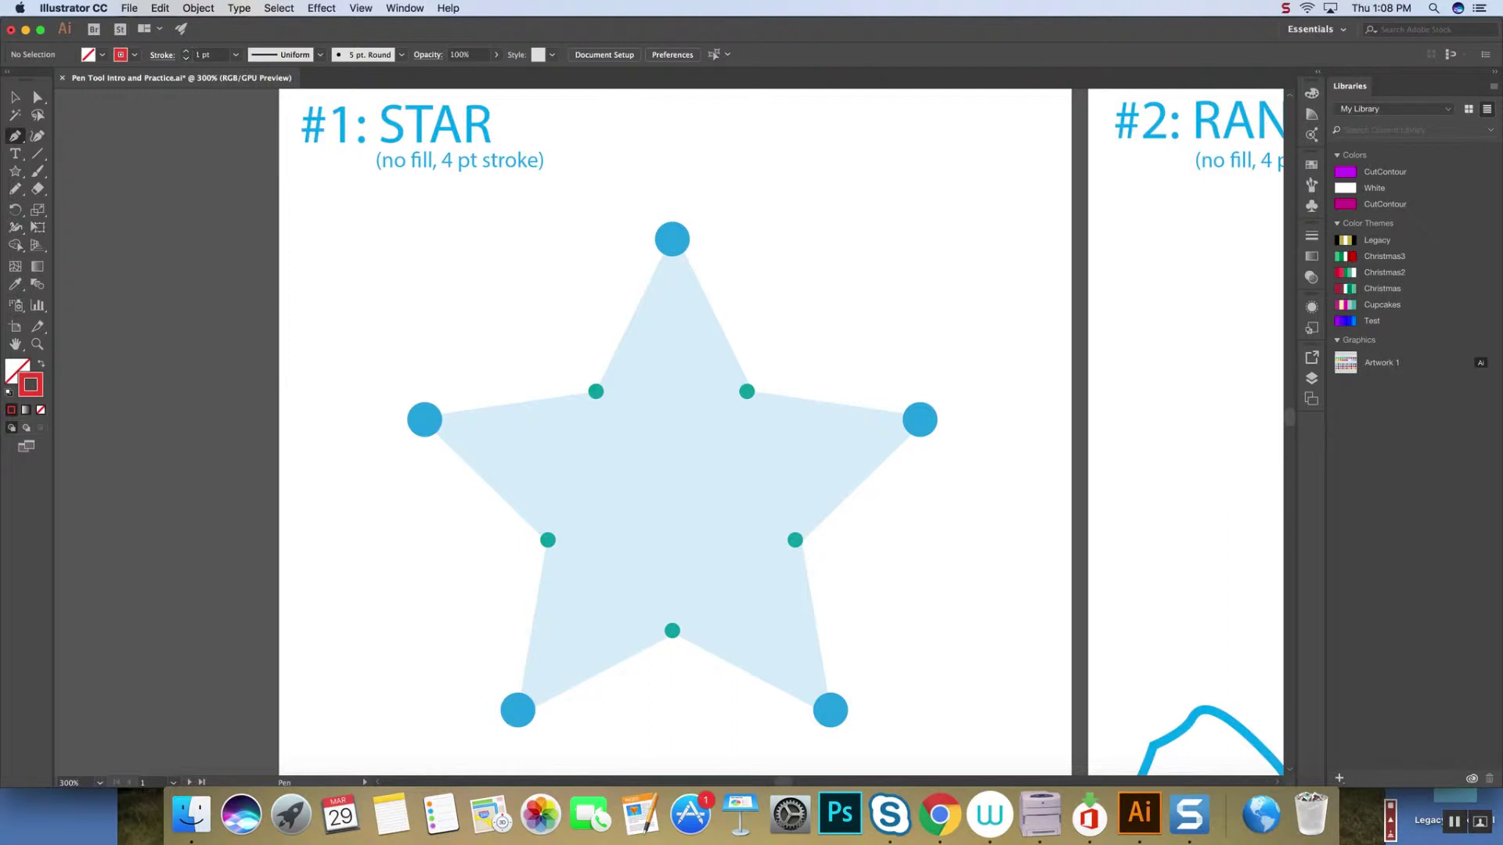
pyautogui.click(186, 51)
pyautogui.click(134, 56)
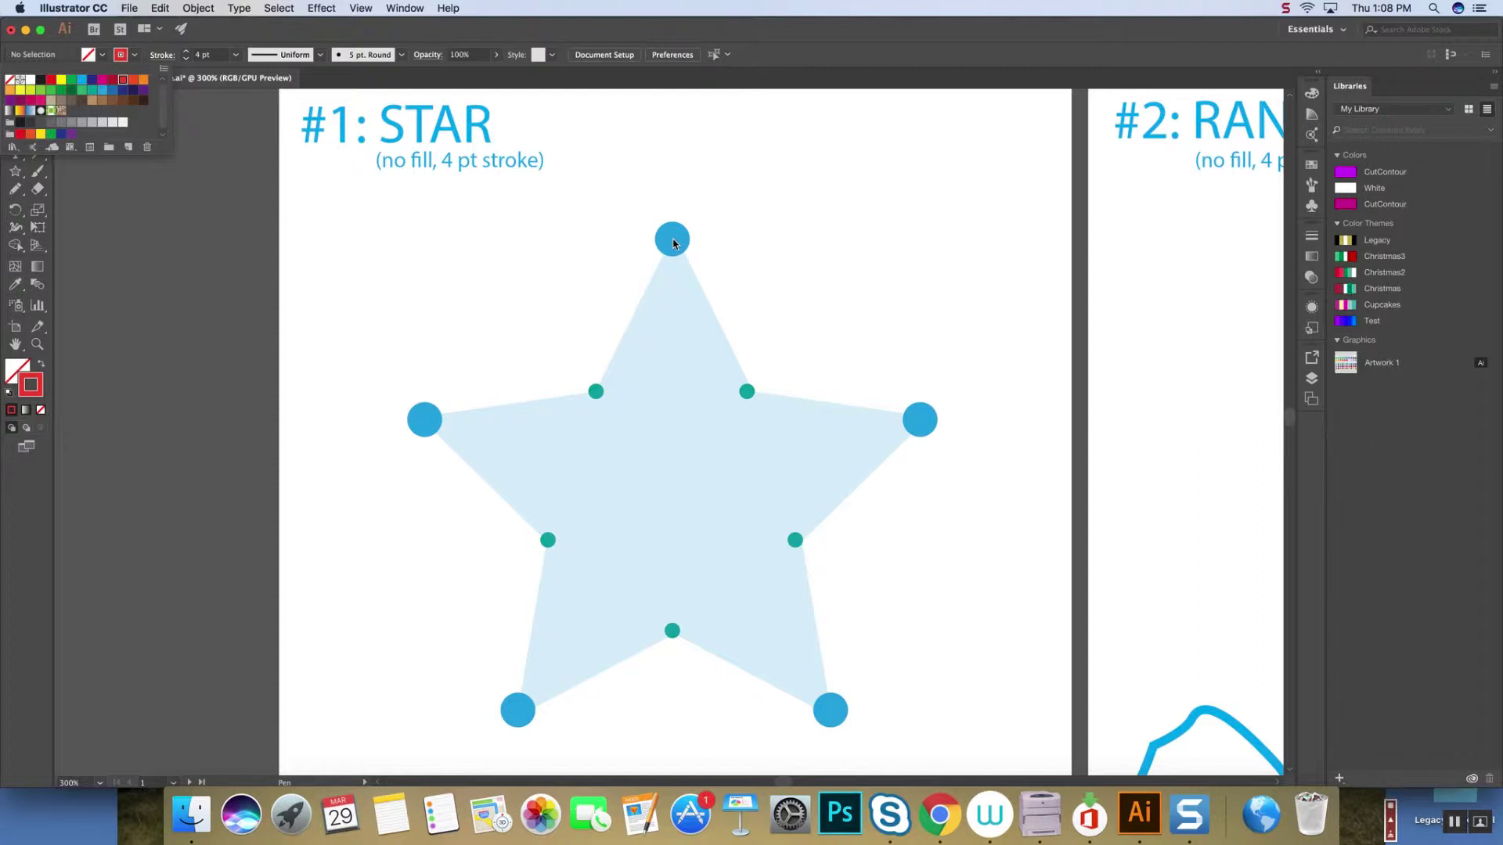
pyautogui.press('Escape')
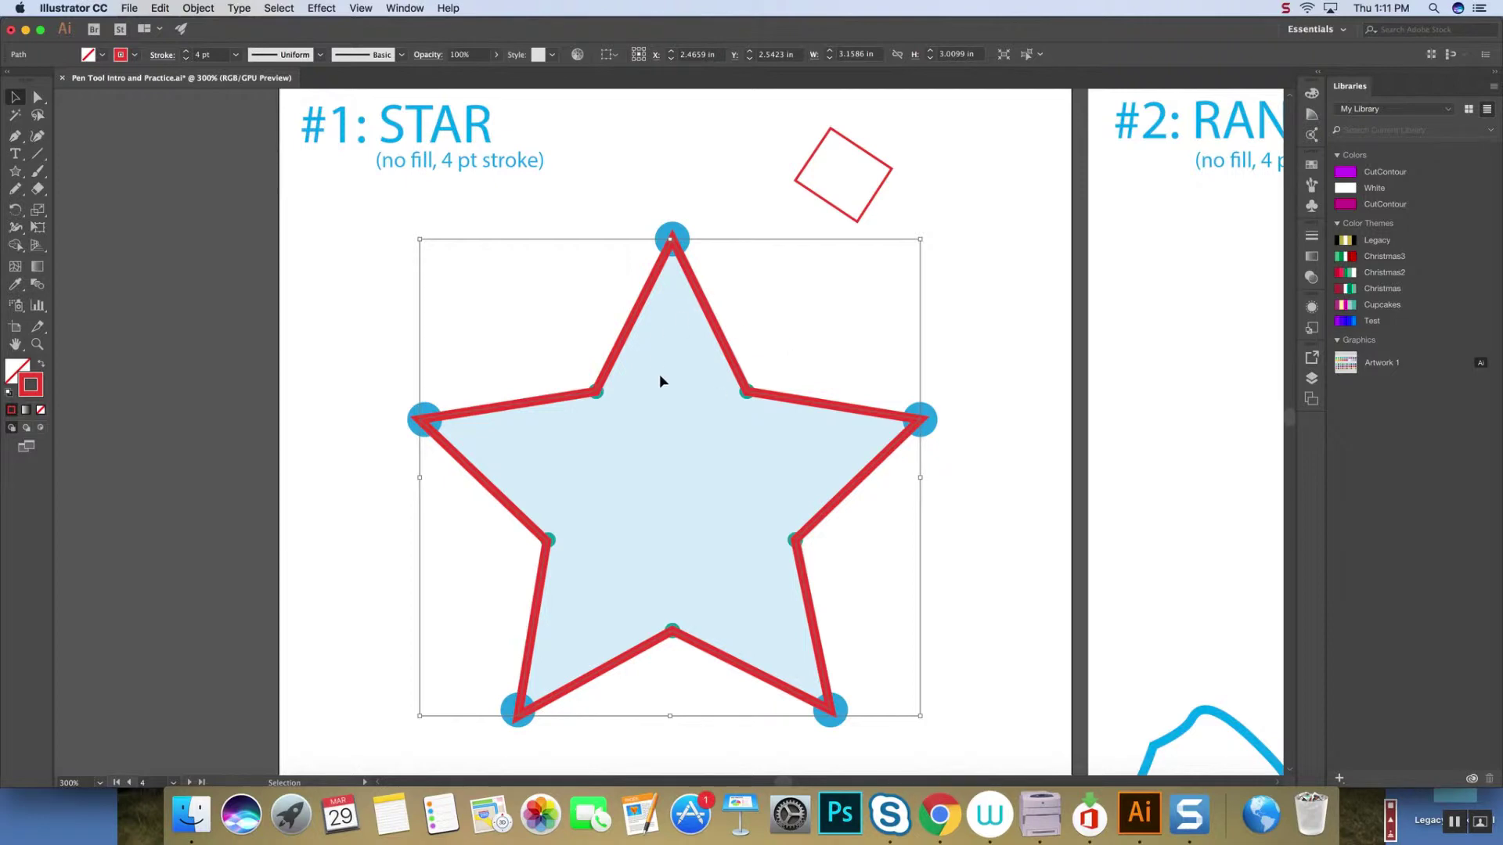
# Add a new layer above Layer 8, at the top of the layer stack.
pyautogui.click(1312, 379)
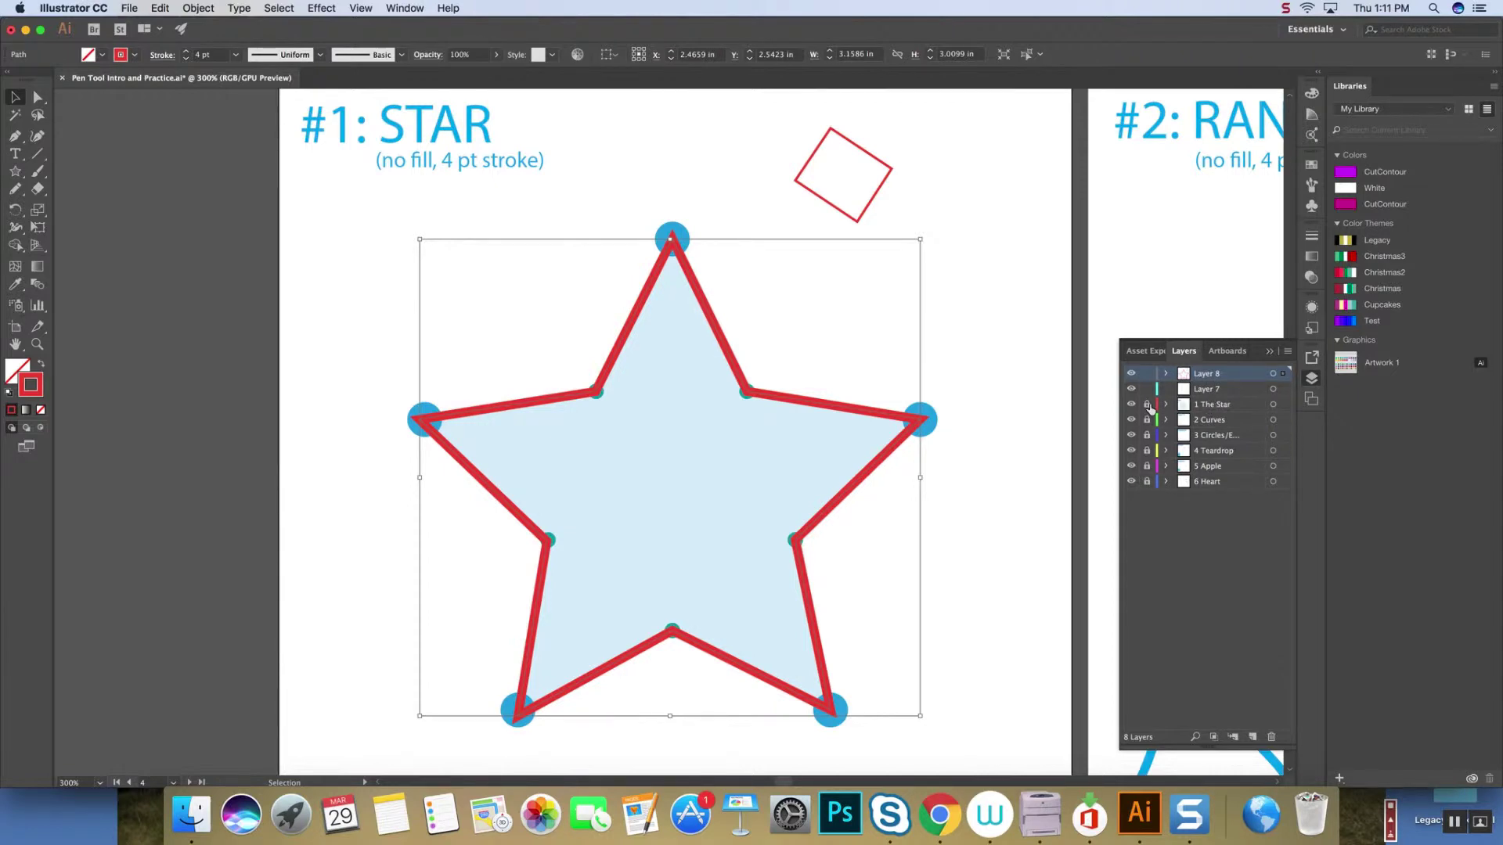
pyautogui.click(1205, 388)
pyautogui.click(1210, 376)
pyautogui.click(1252, 737)
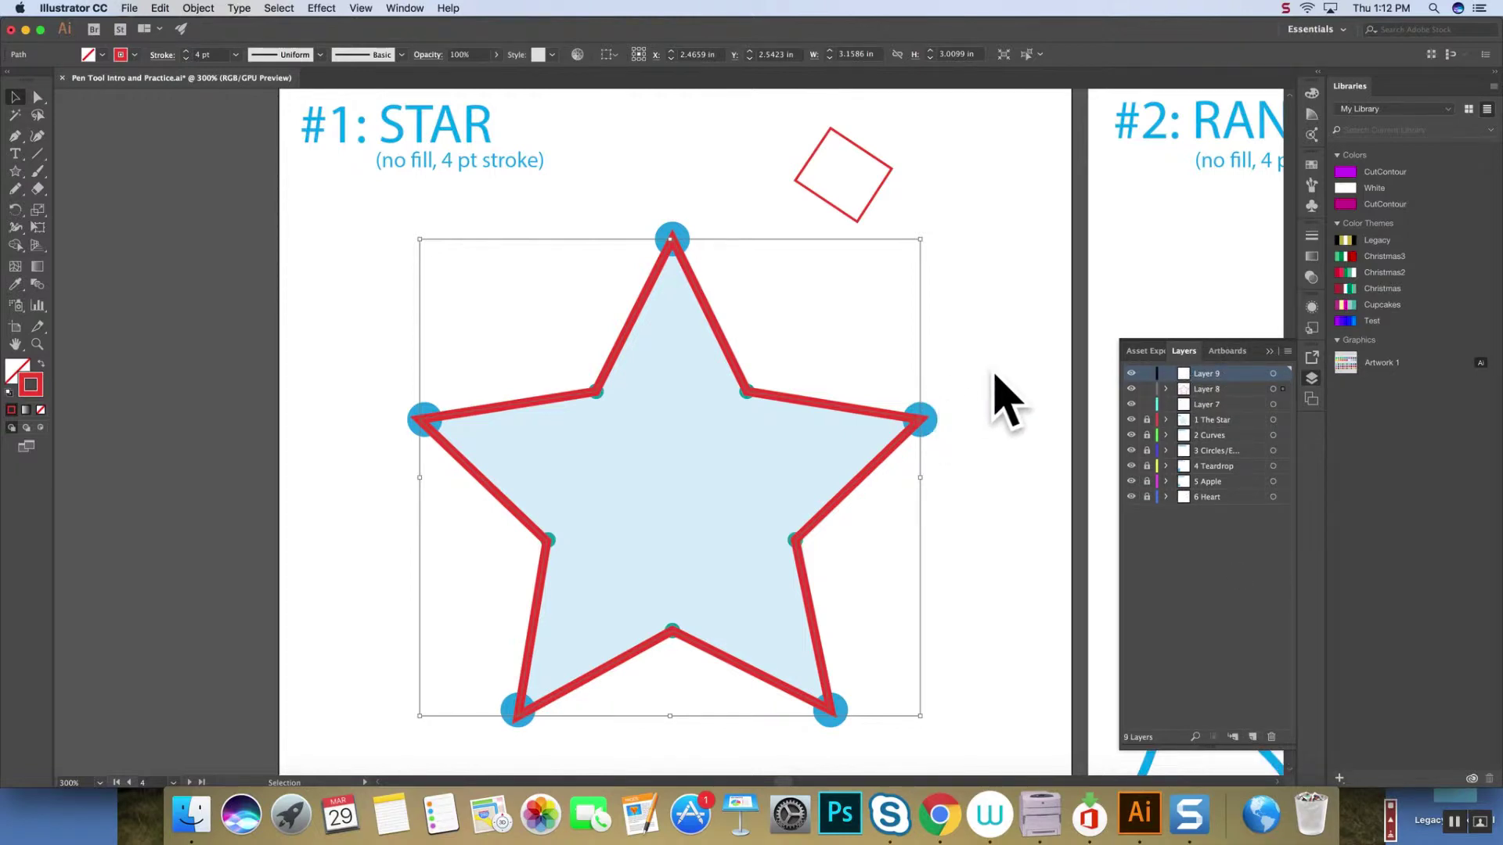
pyautogui.press('space')
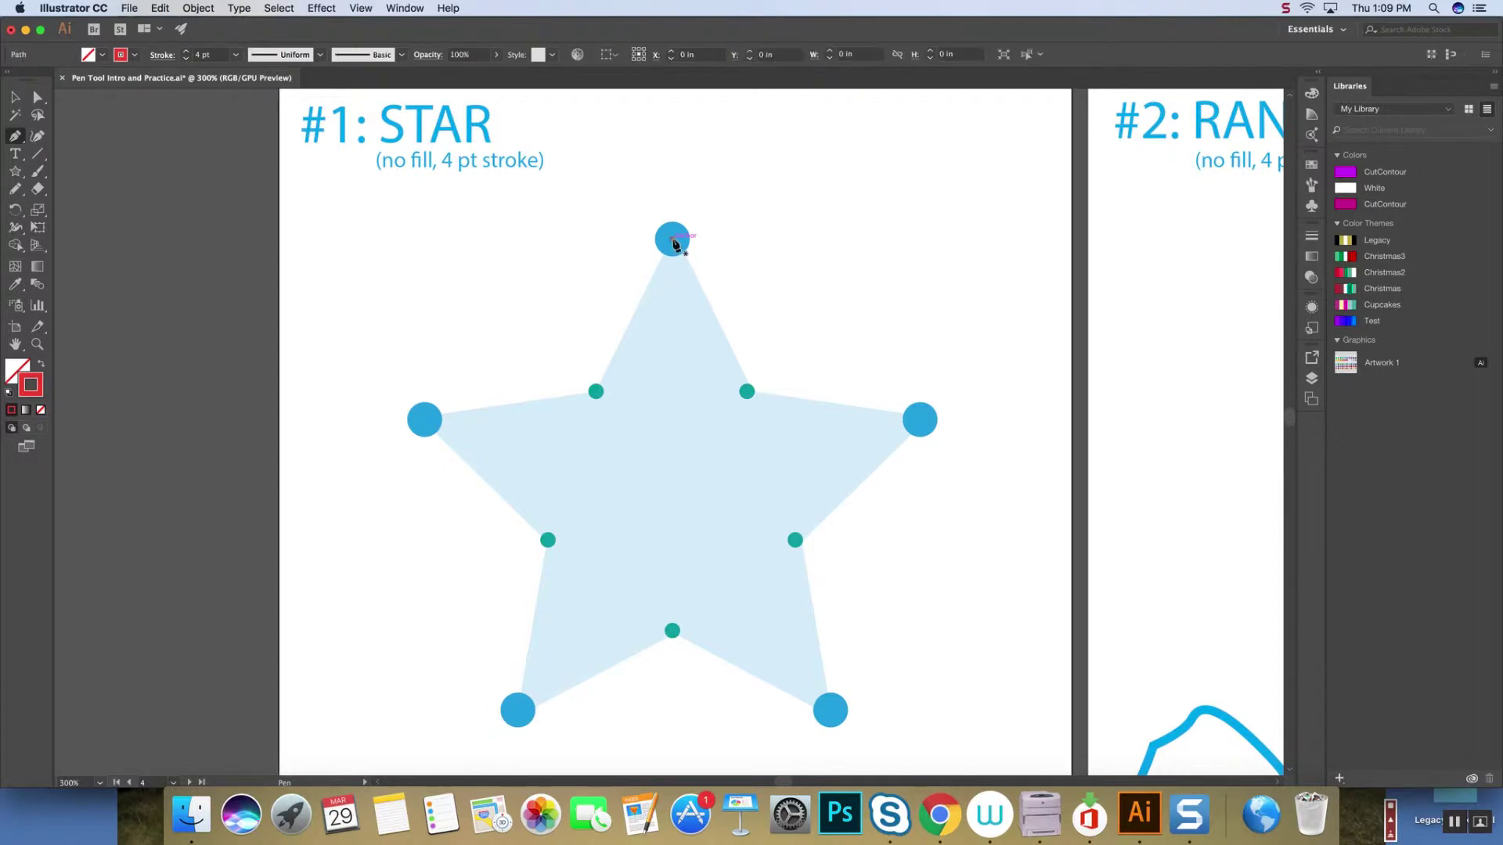
# Trace the star template with the Pen tool clockwise from its top point through every dot, closing the path at the start.
pyautogui.click(672, 241)
pyautogui.click(747, 392)
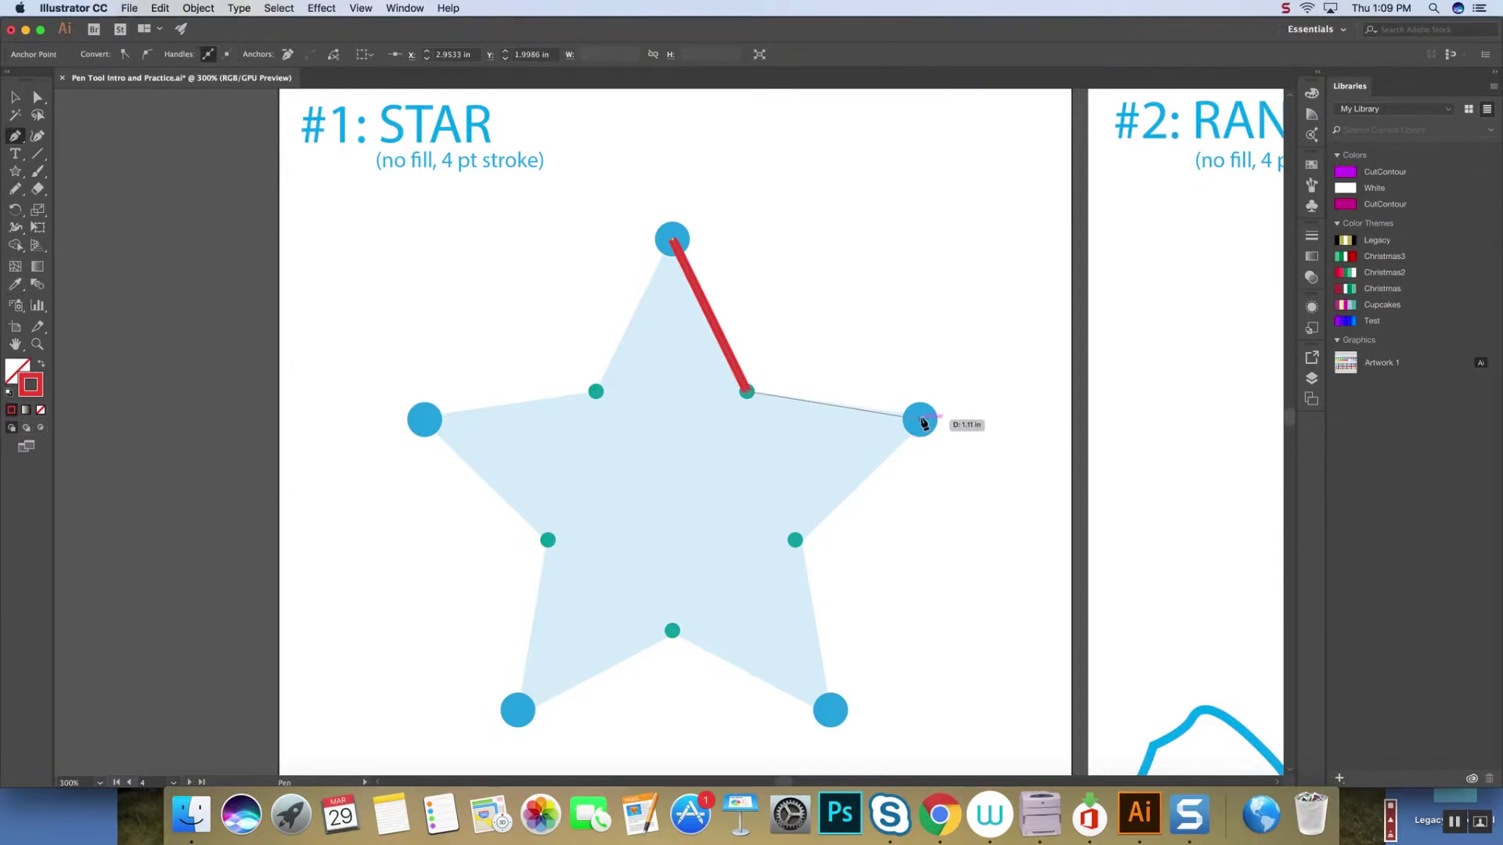
pyautogui.click(922, 422)
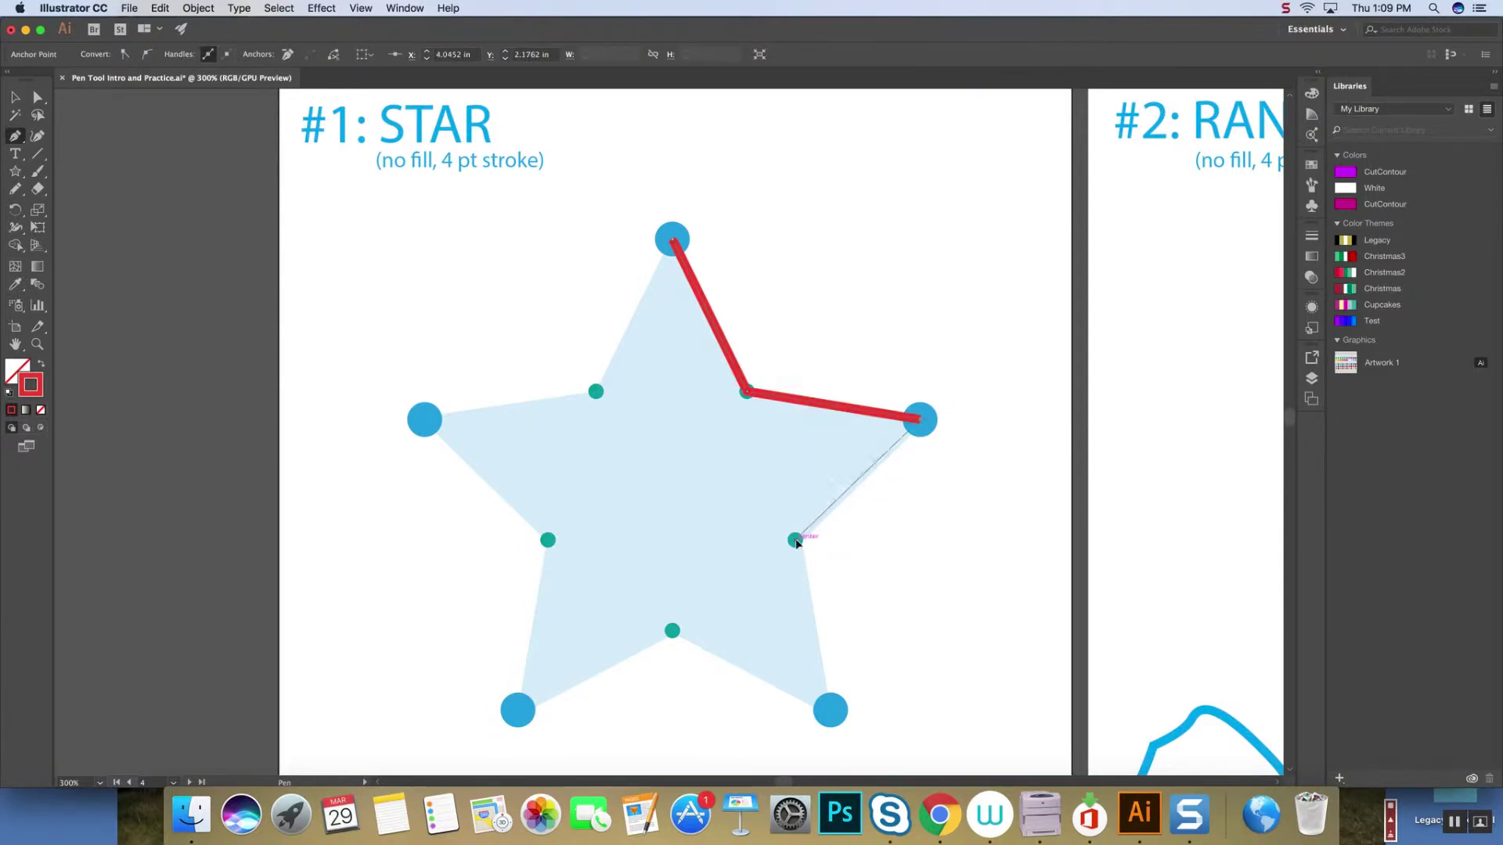
pyautogui.click(795, 540)
pyautogui.click(831, 711)
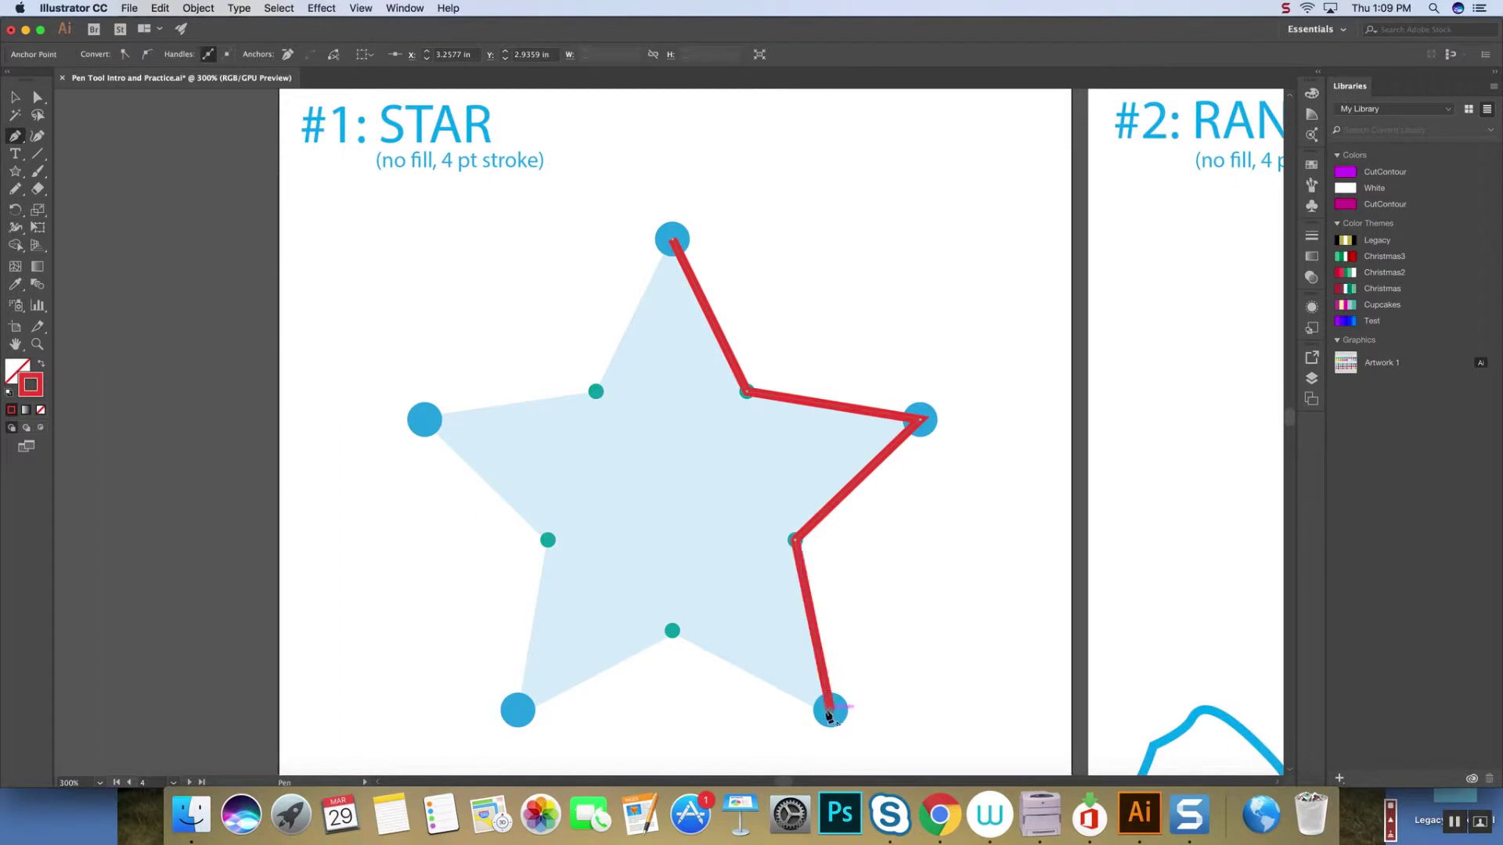
pyautogui.click(673, 632)
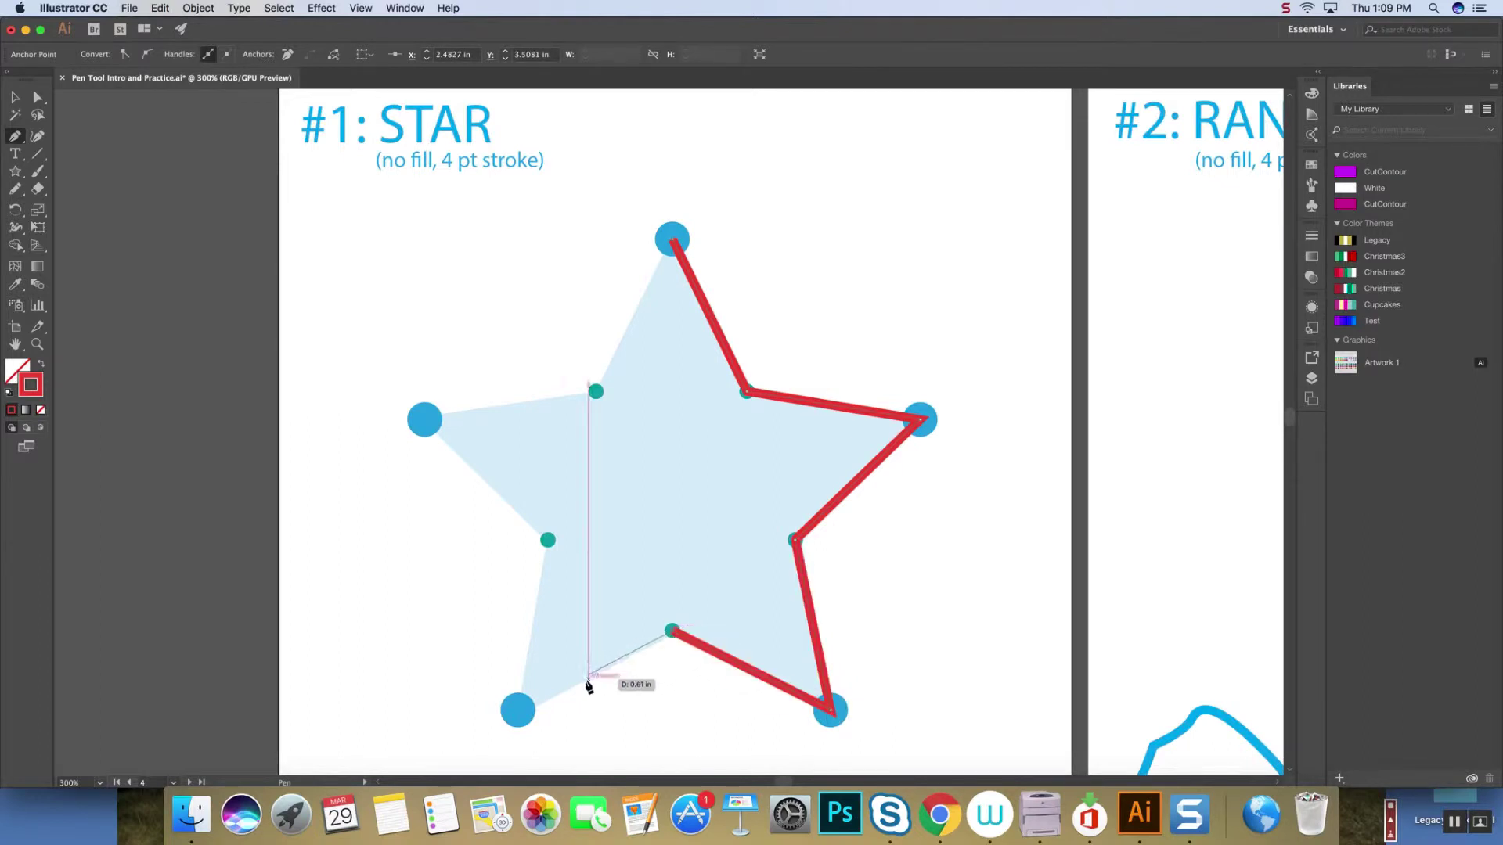
pyautogui.click(518, 711)
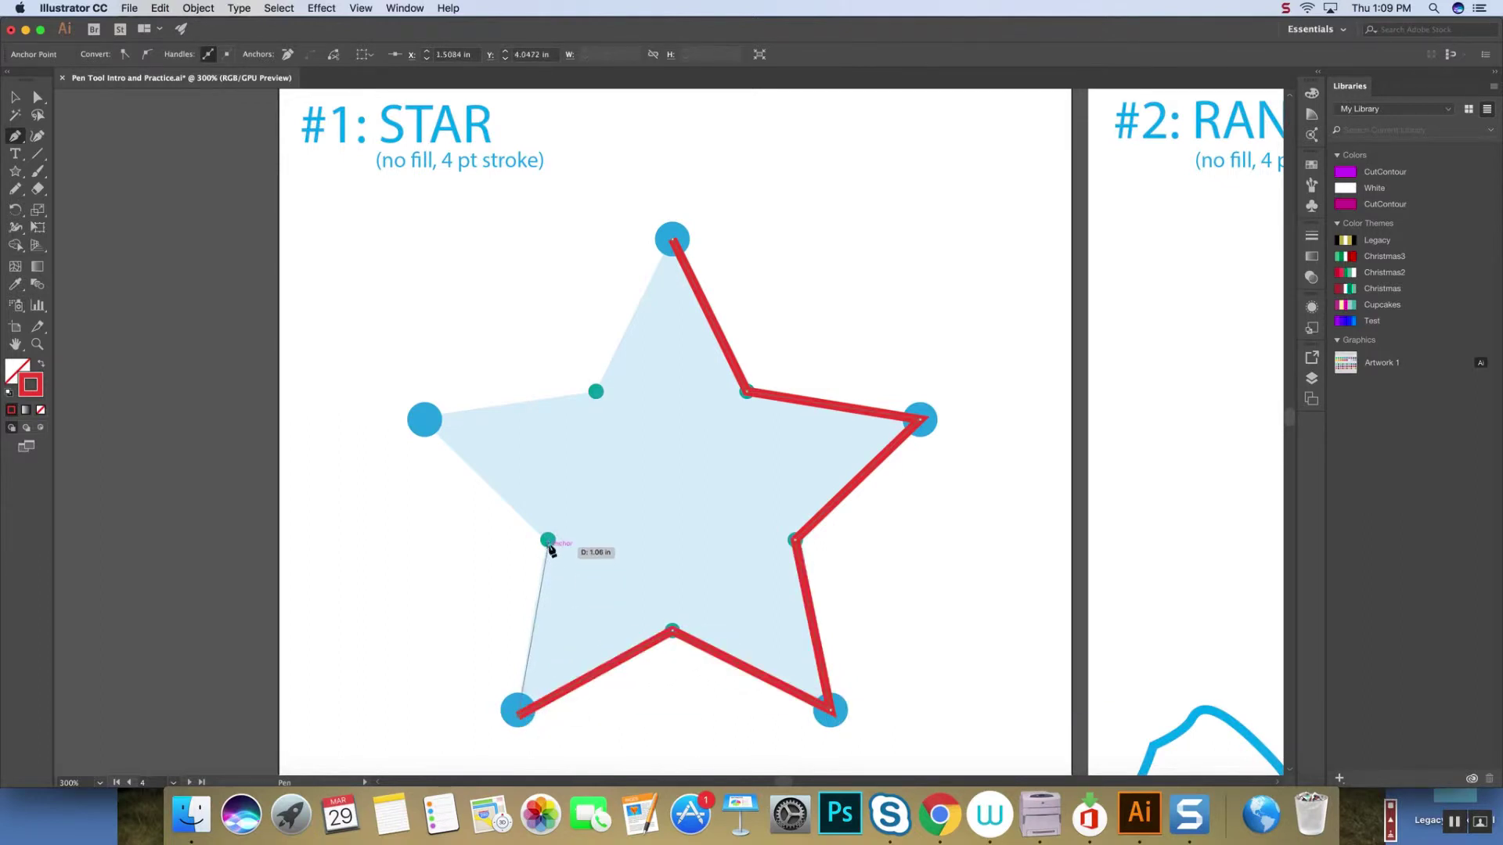
pyautogui.click(548, 540)
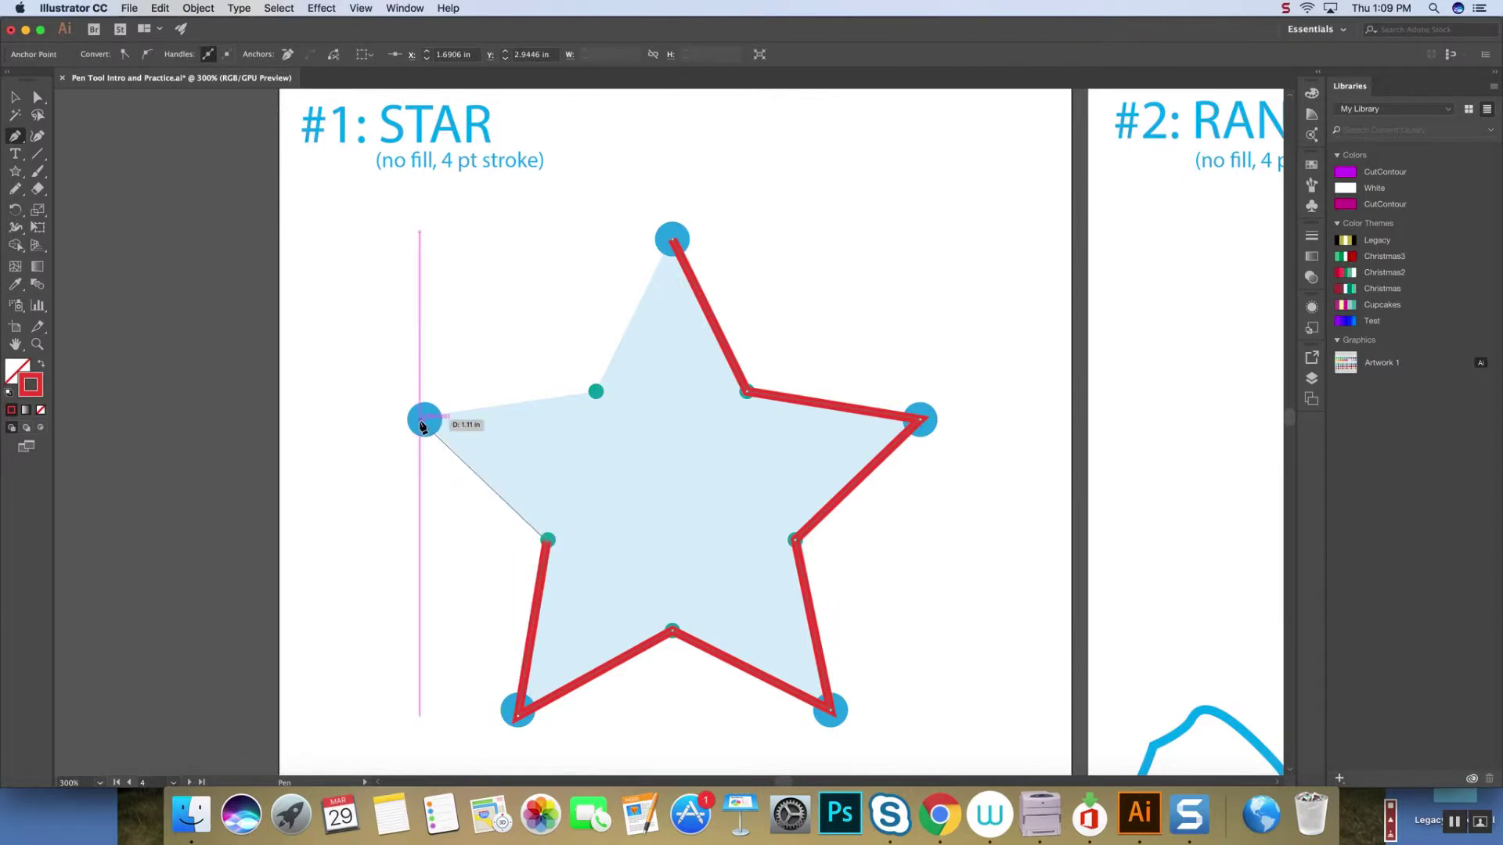
pyautogui.click(423, 424)
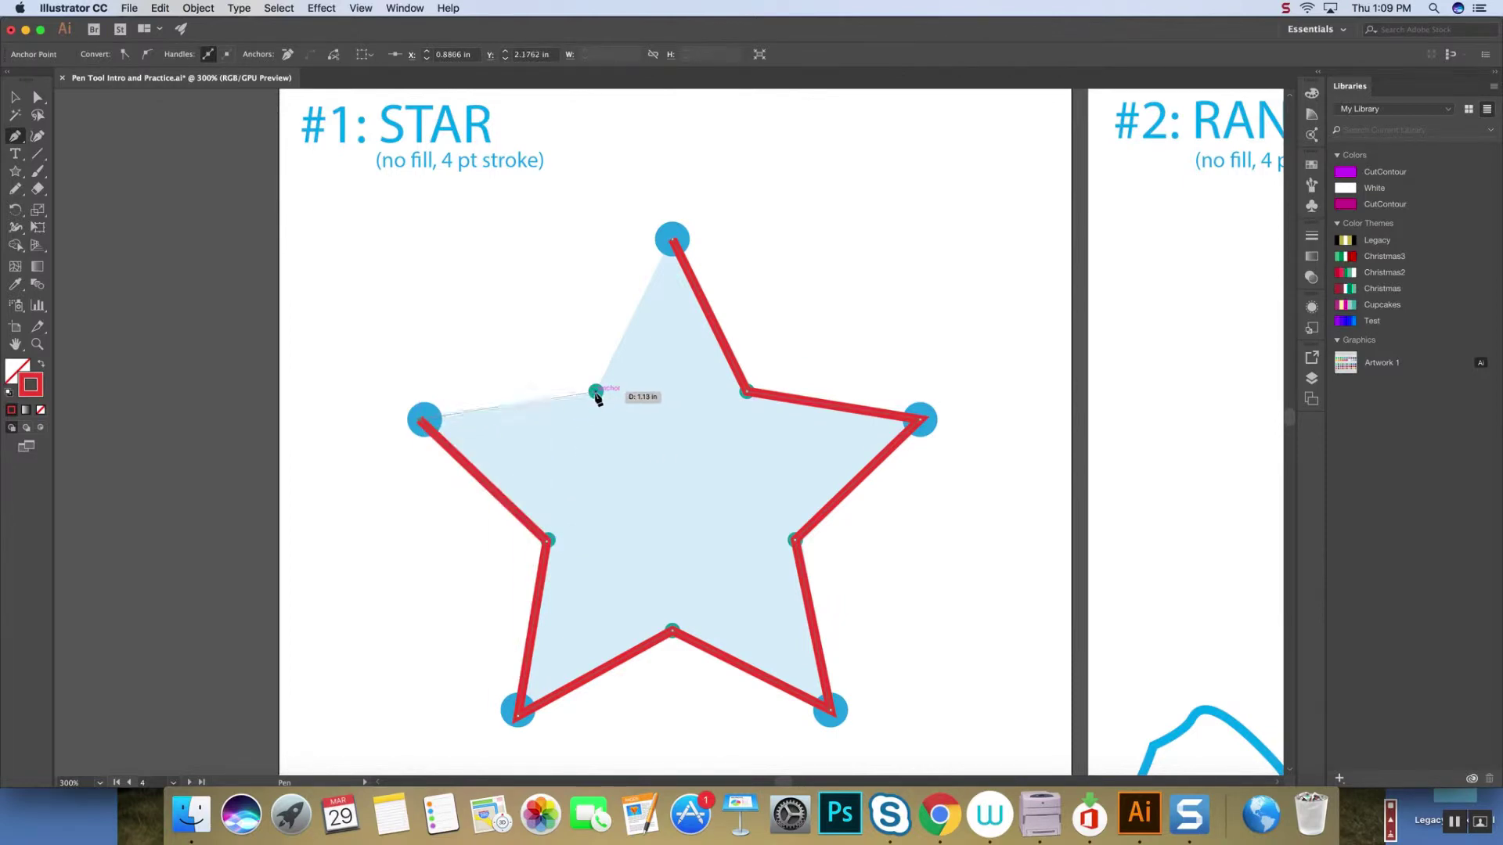
pyautogui.click(595, 392)
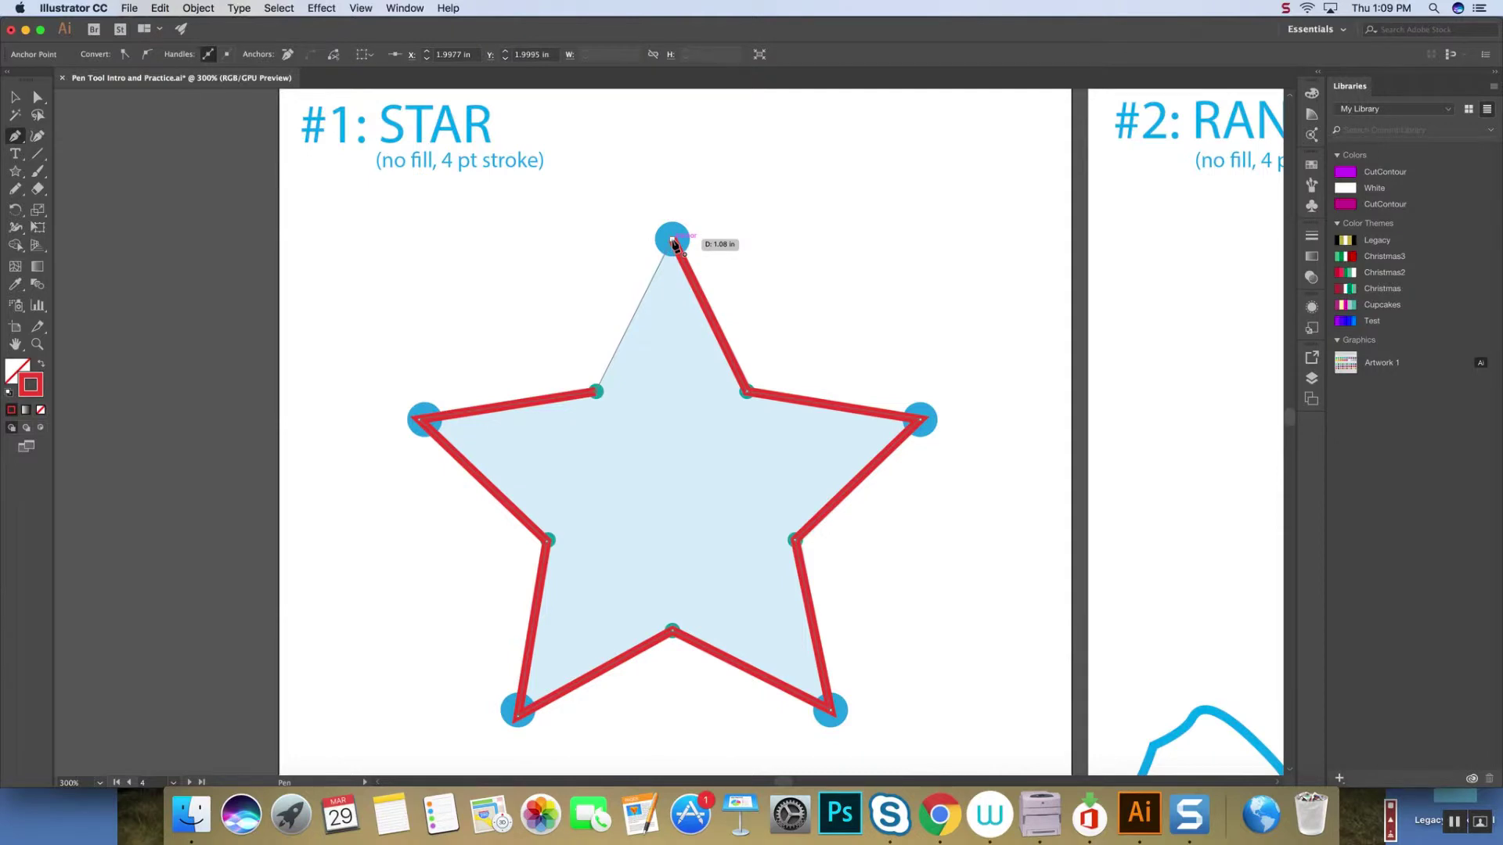
pyautogui.click(673, 240)
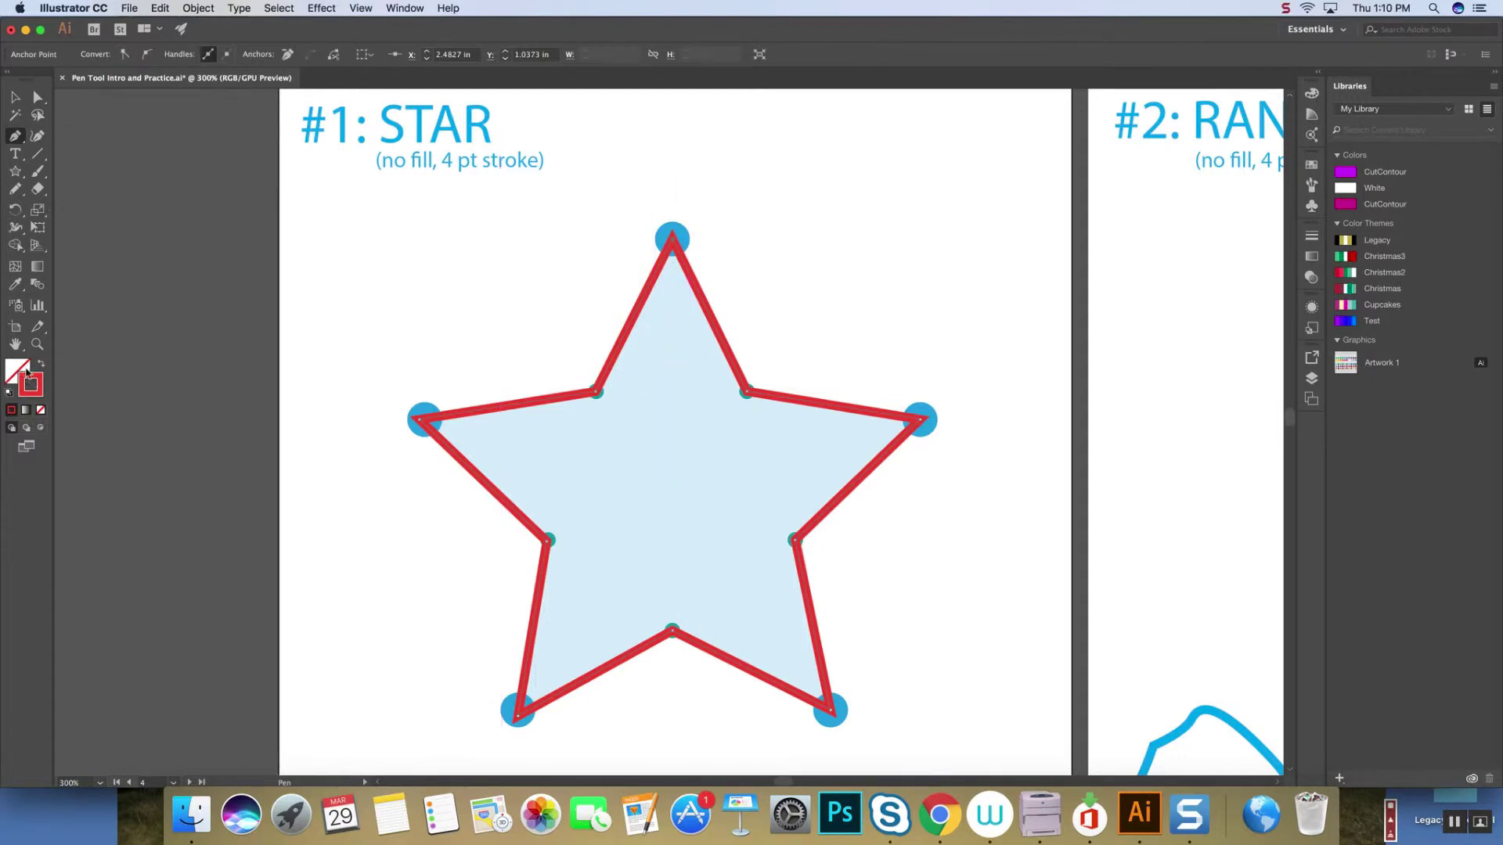
# Swap the star's fill and stroke and swap them back, and pick its upper-right inner anchor with the Direct Selection tool.
pyautogui.click(42, 366)
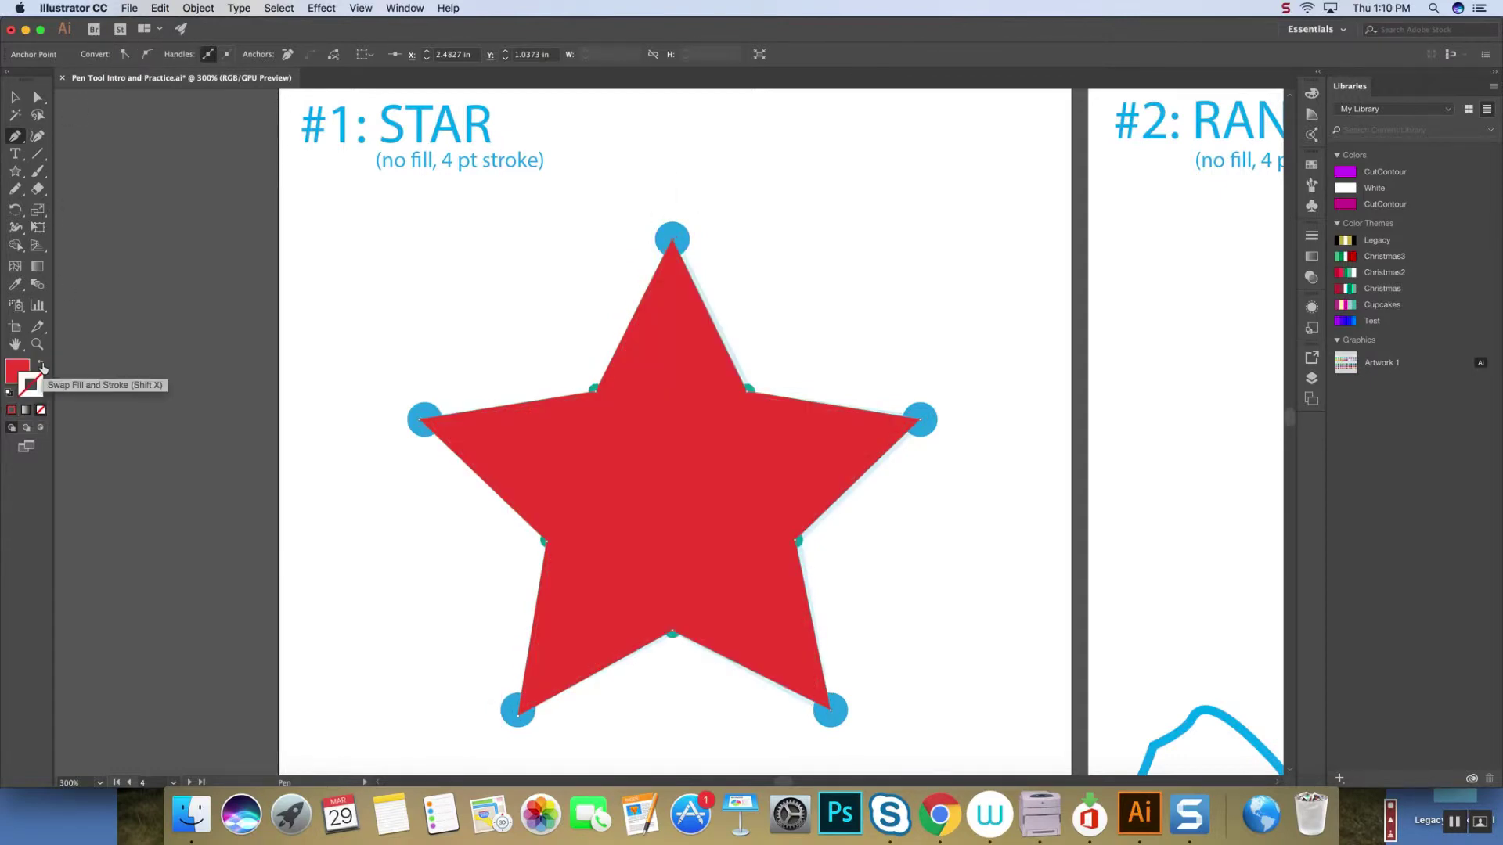
pyautogui.click(41, 366)
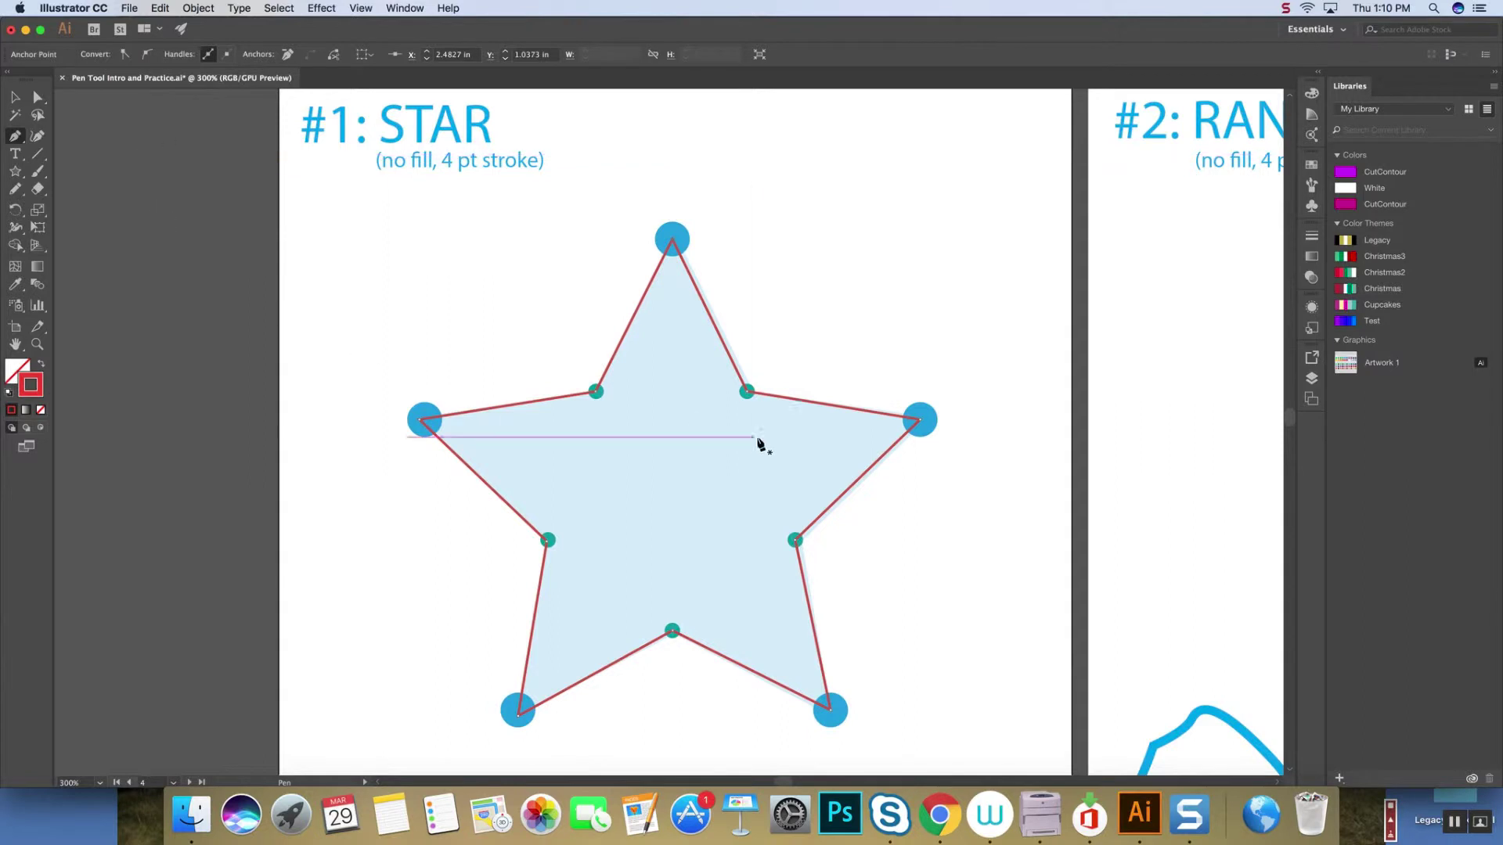
pyautogui.click(37, 98)
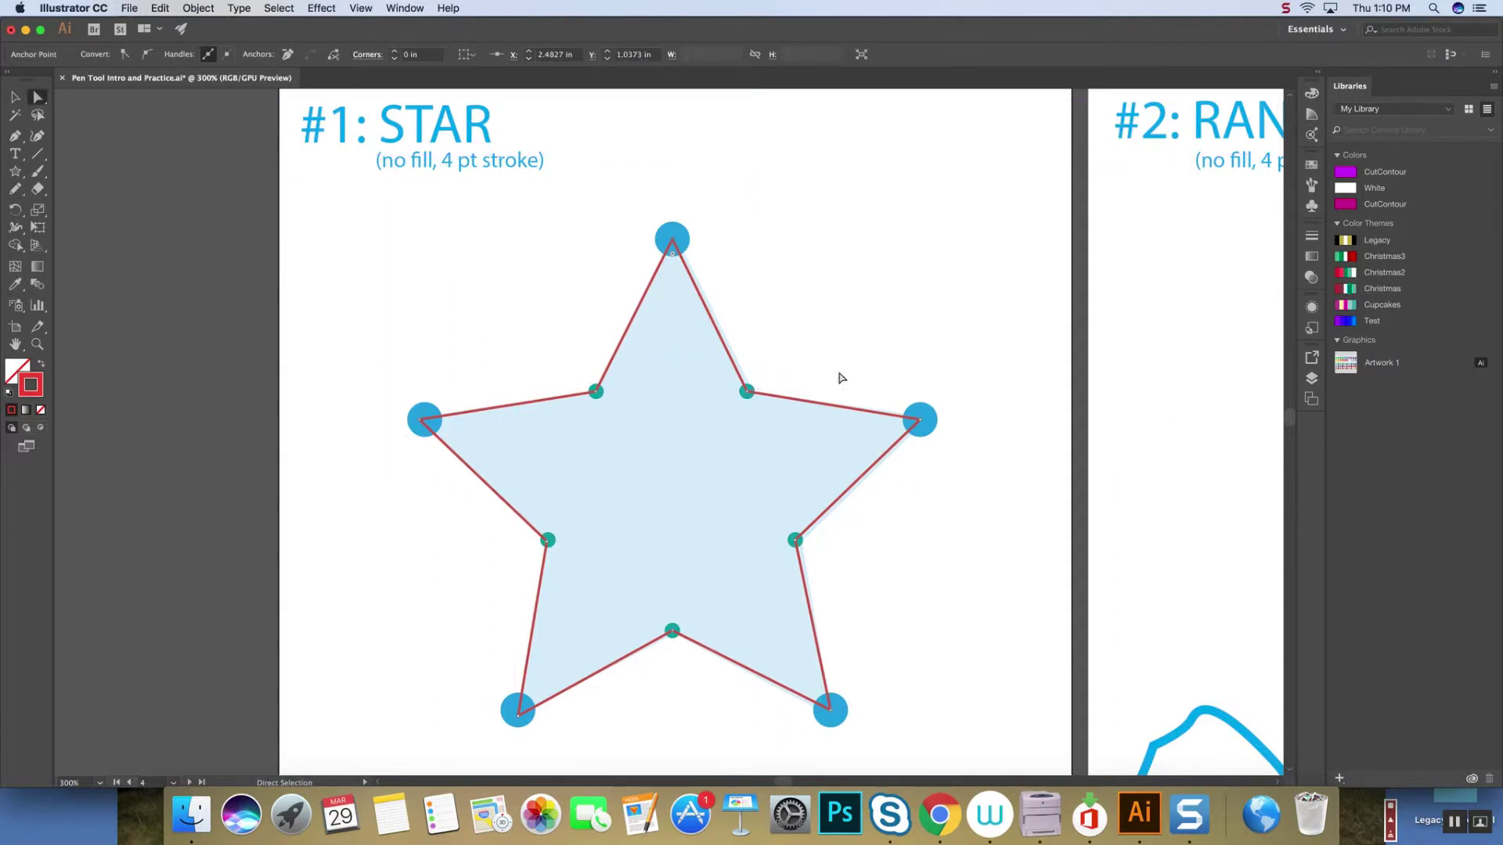
pyautogui.moveTo(749, 394)
pyautogui.mouseDown()
pyautogui.moveTo(843, 261)
pyautogui.moveTo(750, 397)
pyautogui.mouseUp()
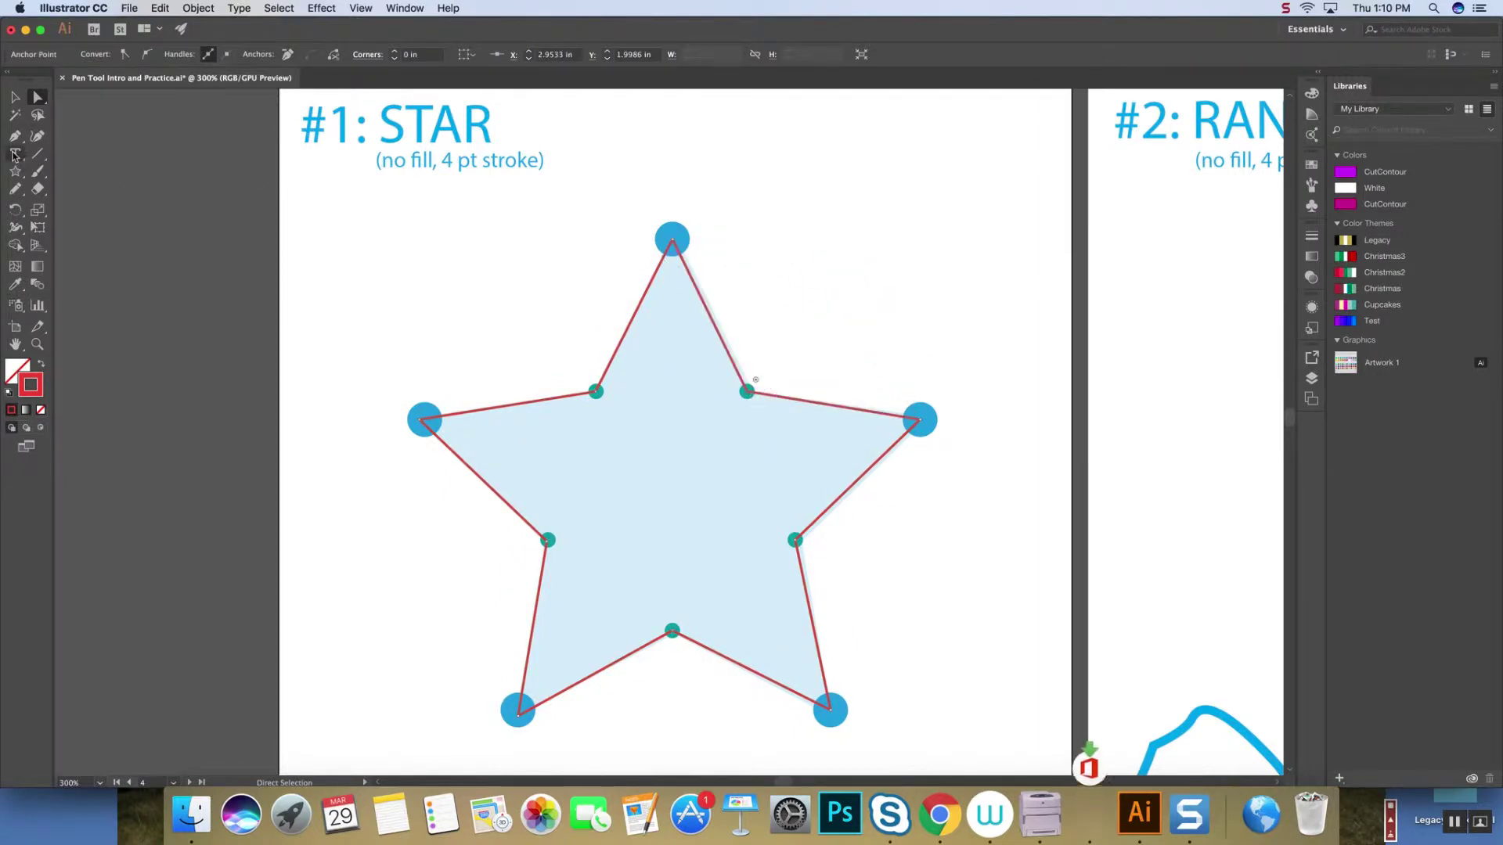
# Draw a small closed, tilted four-sided shape with the Pen tool in the blank area above and right of the star.
pyautogui.click(16, 138)
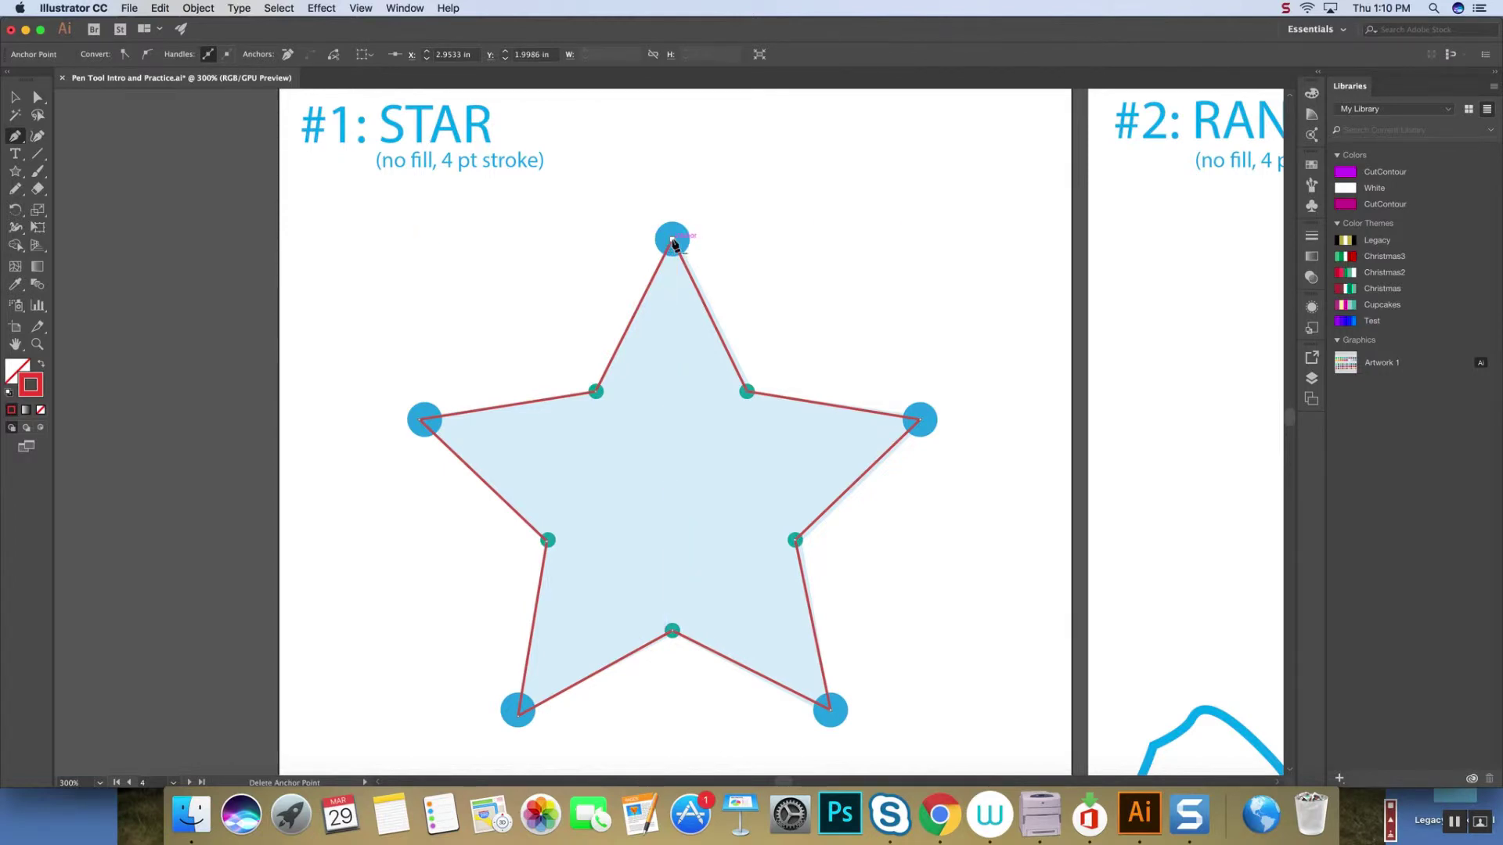
pyautogui.click(830, 128)
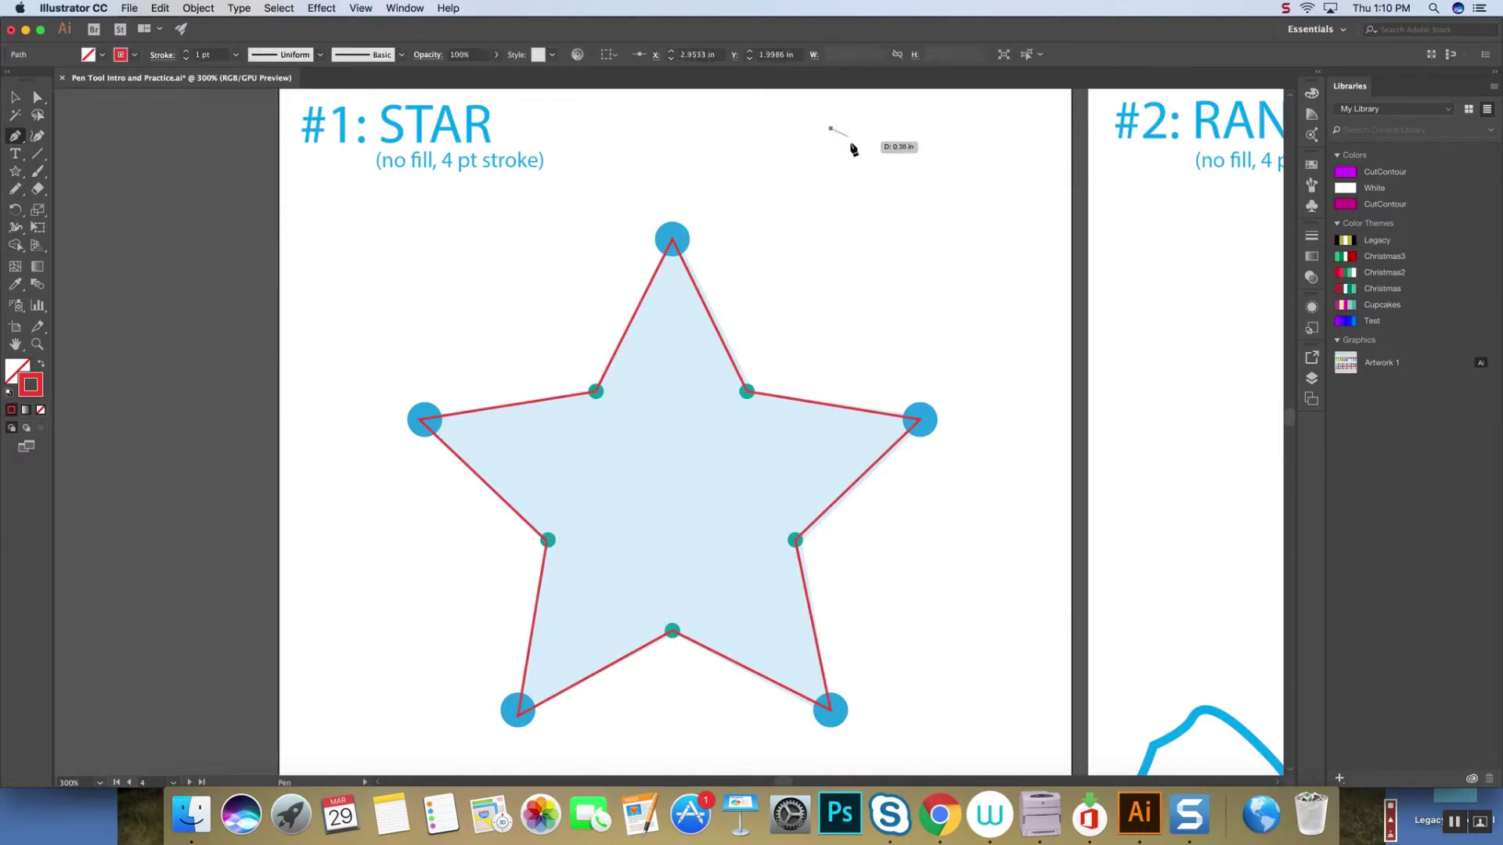
pyautogui.click(891, 169)
pyautogui.click(857, 220)
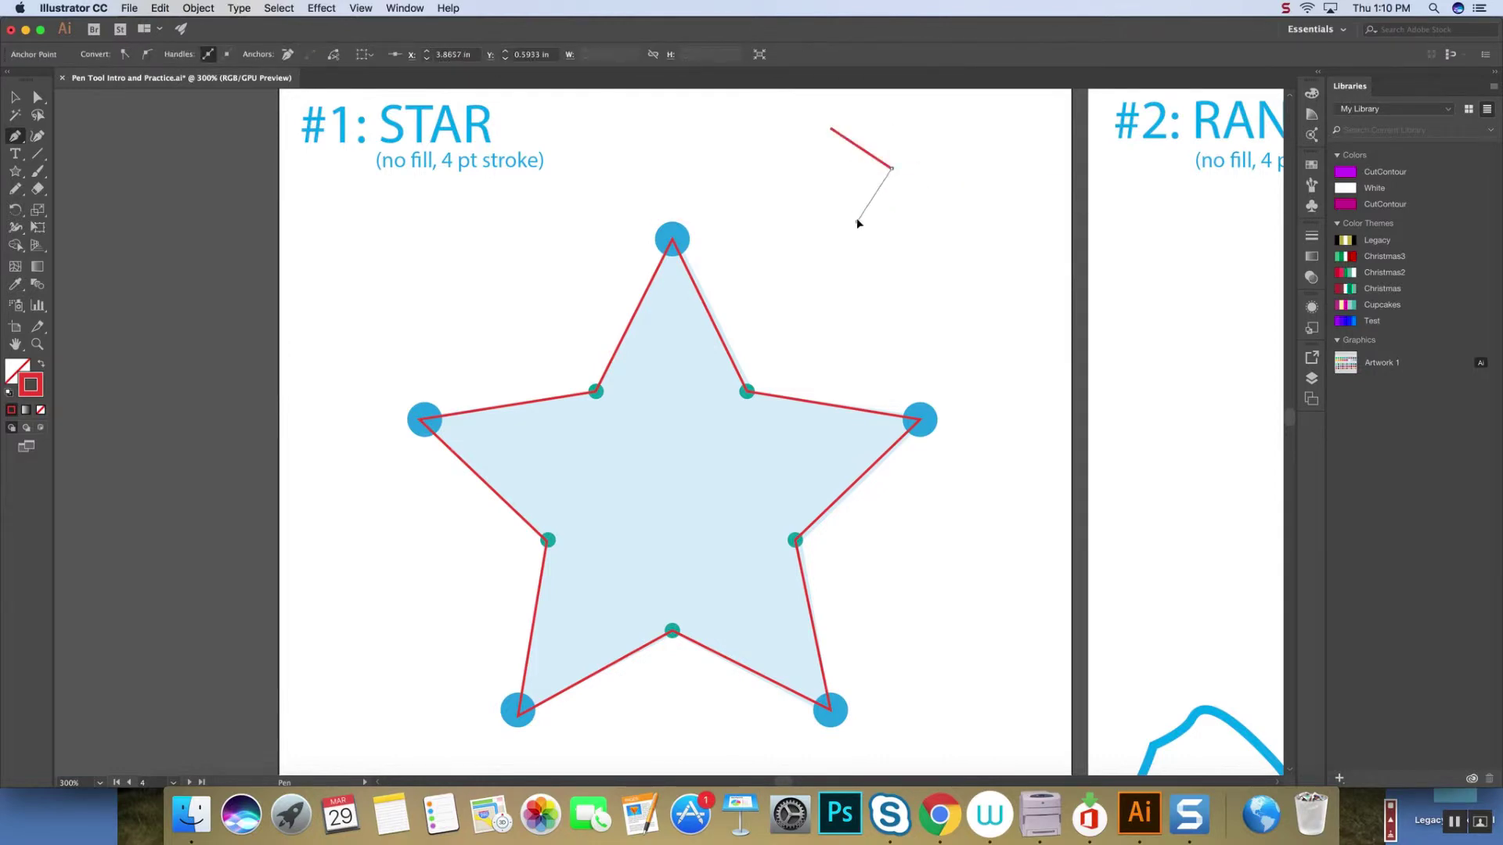
pyautogui.click(795, 181)
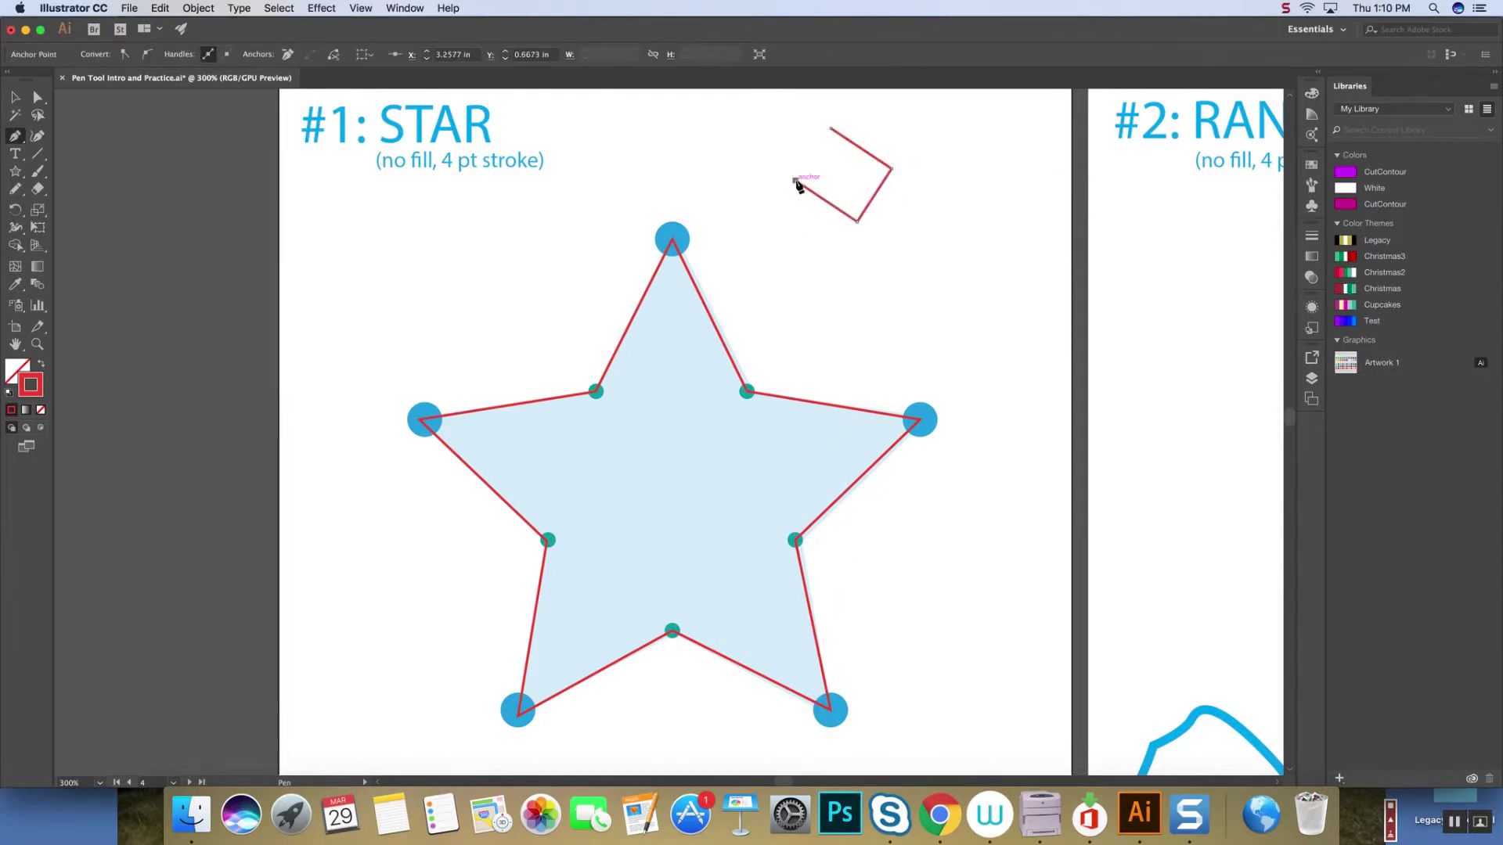
pyautogui.click(831, 130)
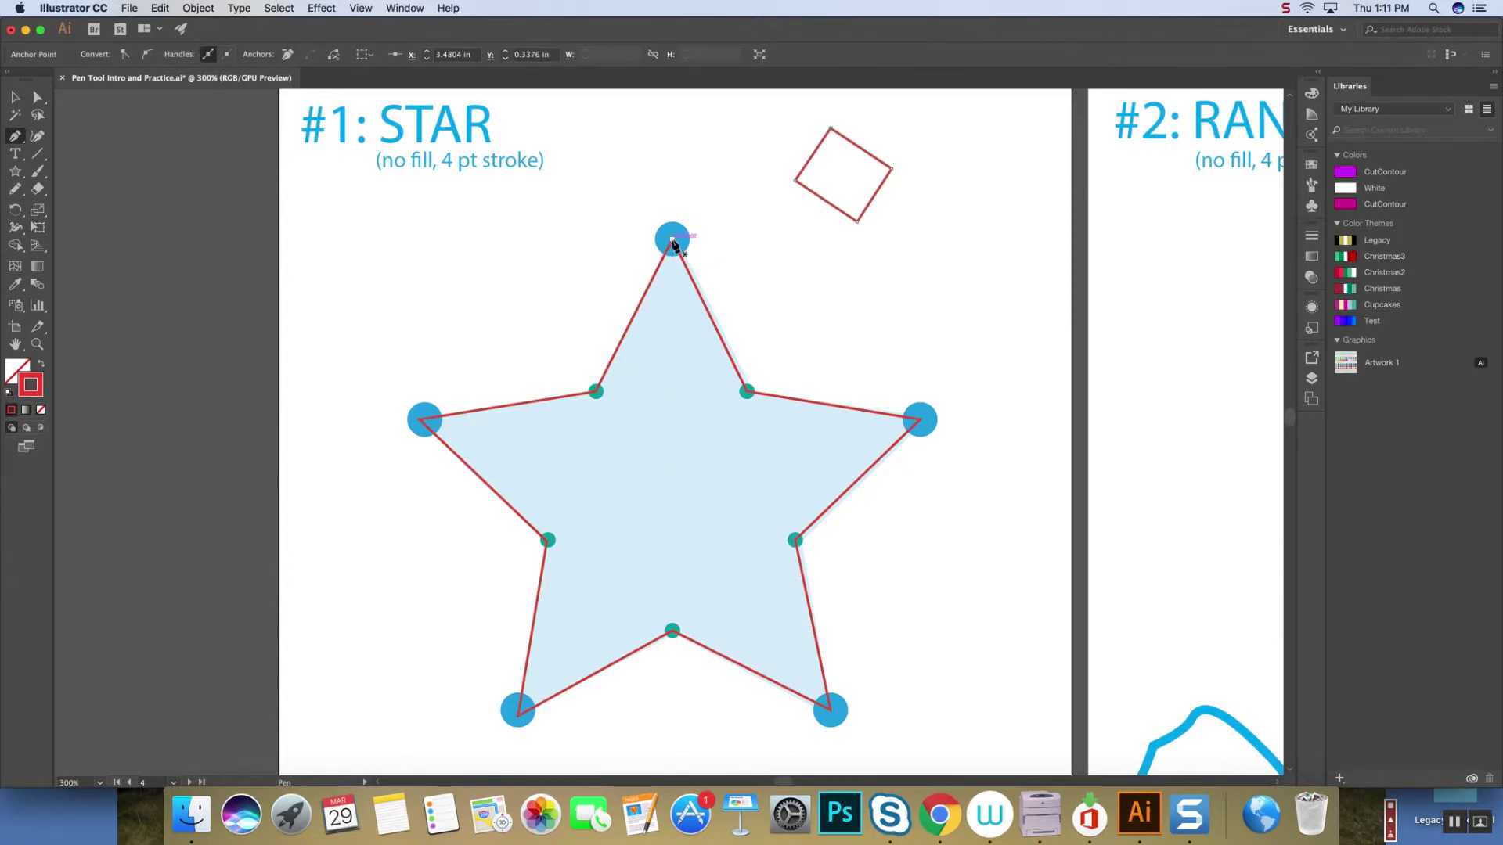
# Select the traced star path and set its stroke weight to 4 pt.
pyautogui.click(15, 97)
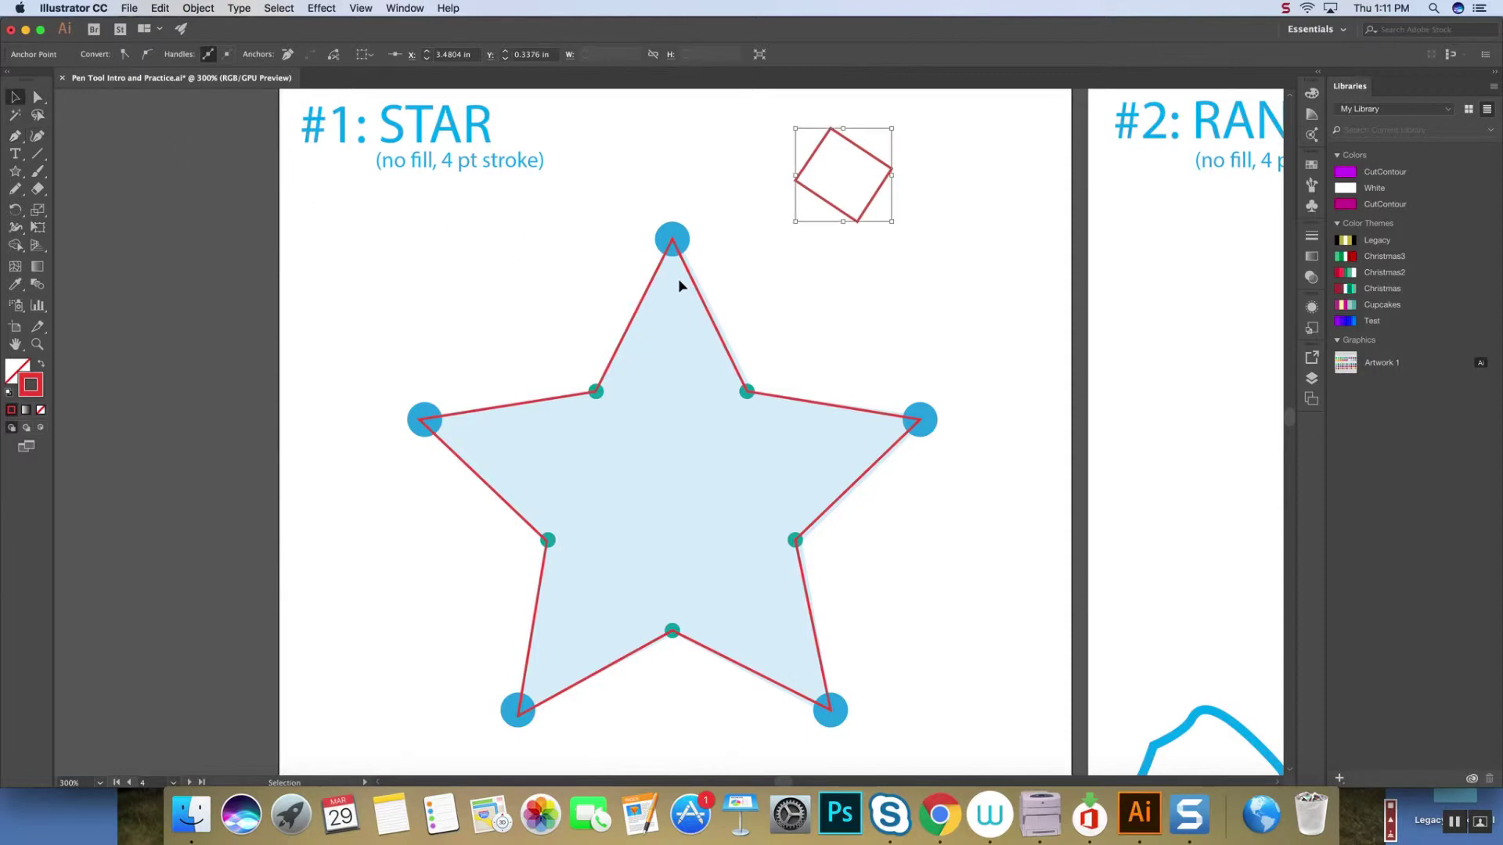
pyautogui.click(654, 283)
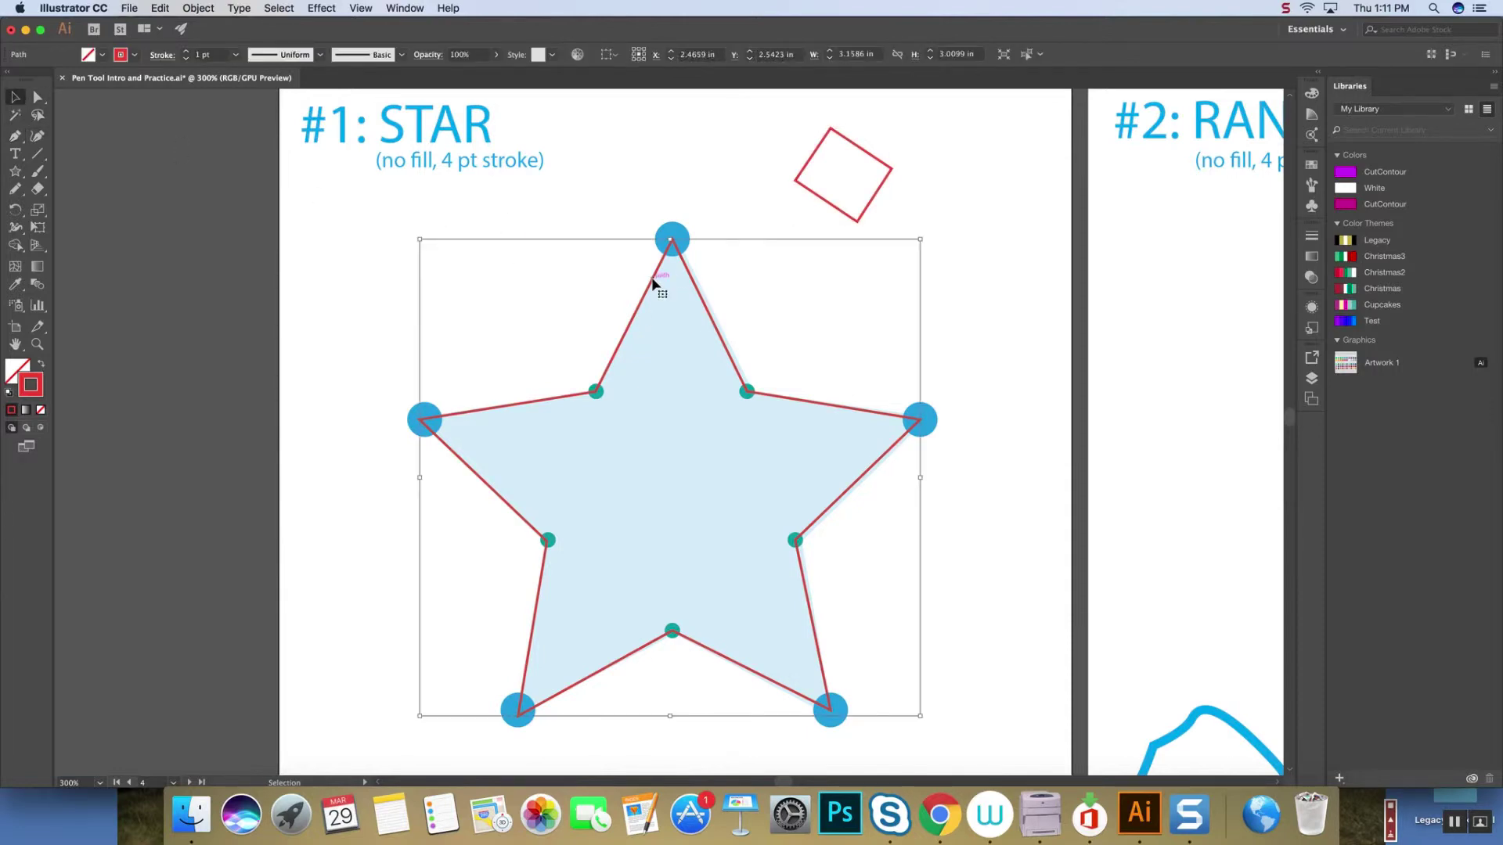
pyautogui.click(187, 52)
pyautogui.click(186, 53)
pyautogui.click(186, 53)
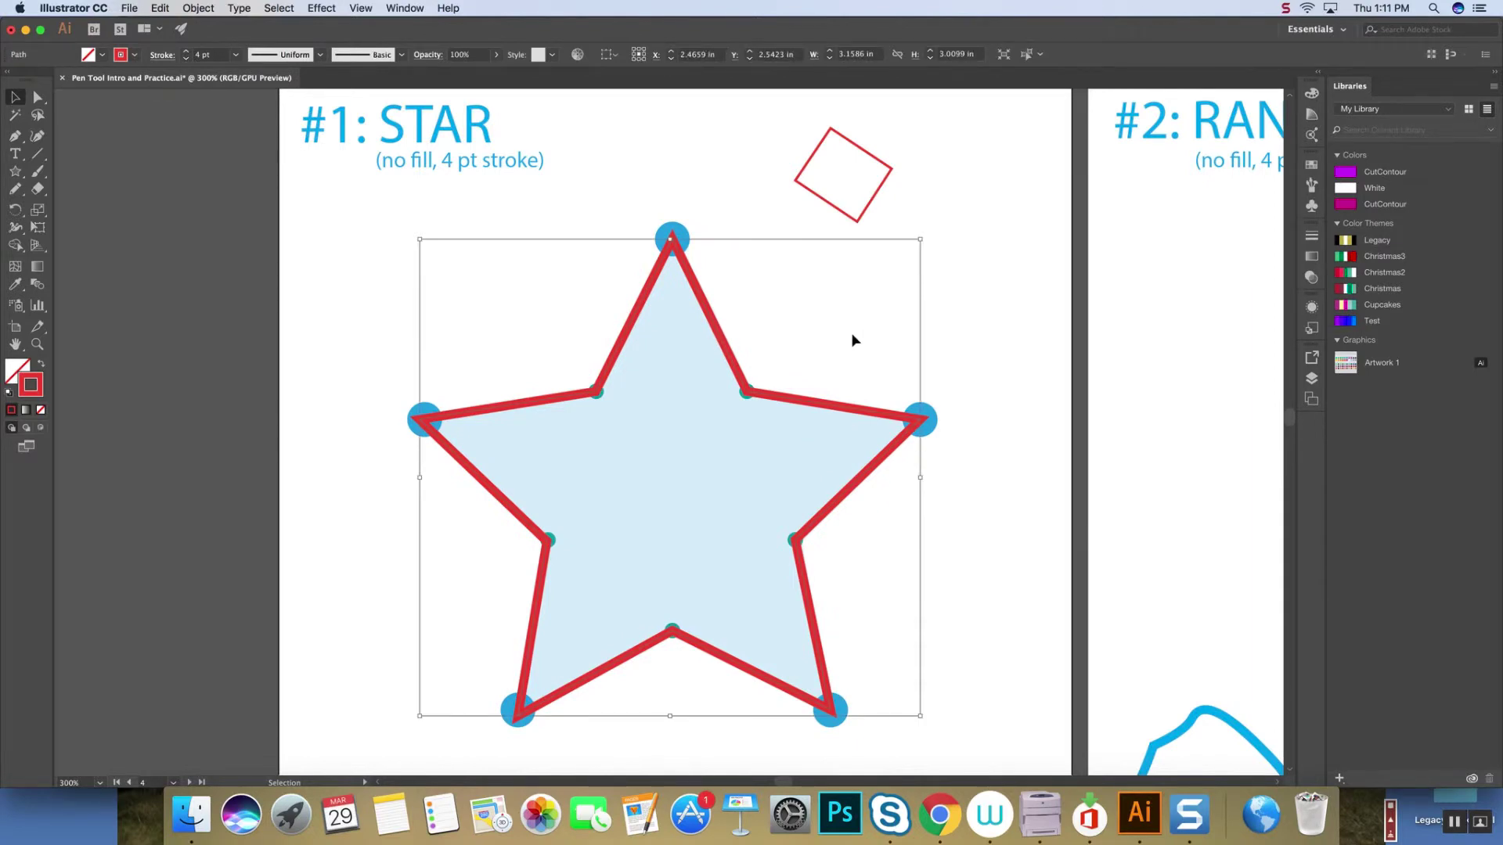
# Show the document's layers and bring the #2 Random Curves artboard into view.
pyautogui.press('F7')
pyautogui.moveTo(852, 332); pyautogui.dragTo(220, 269)
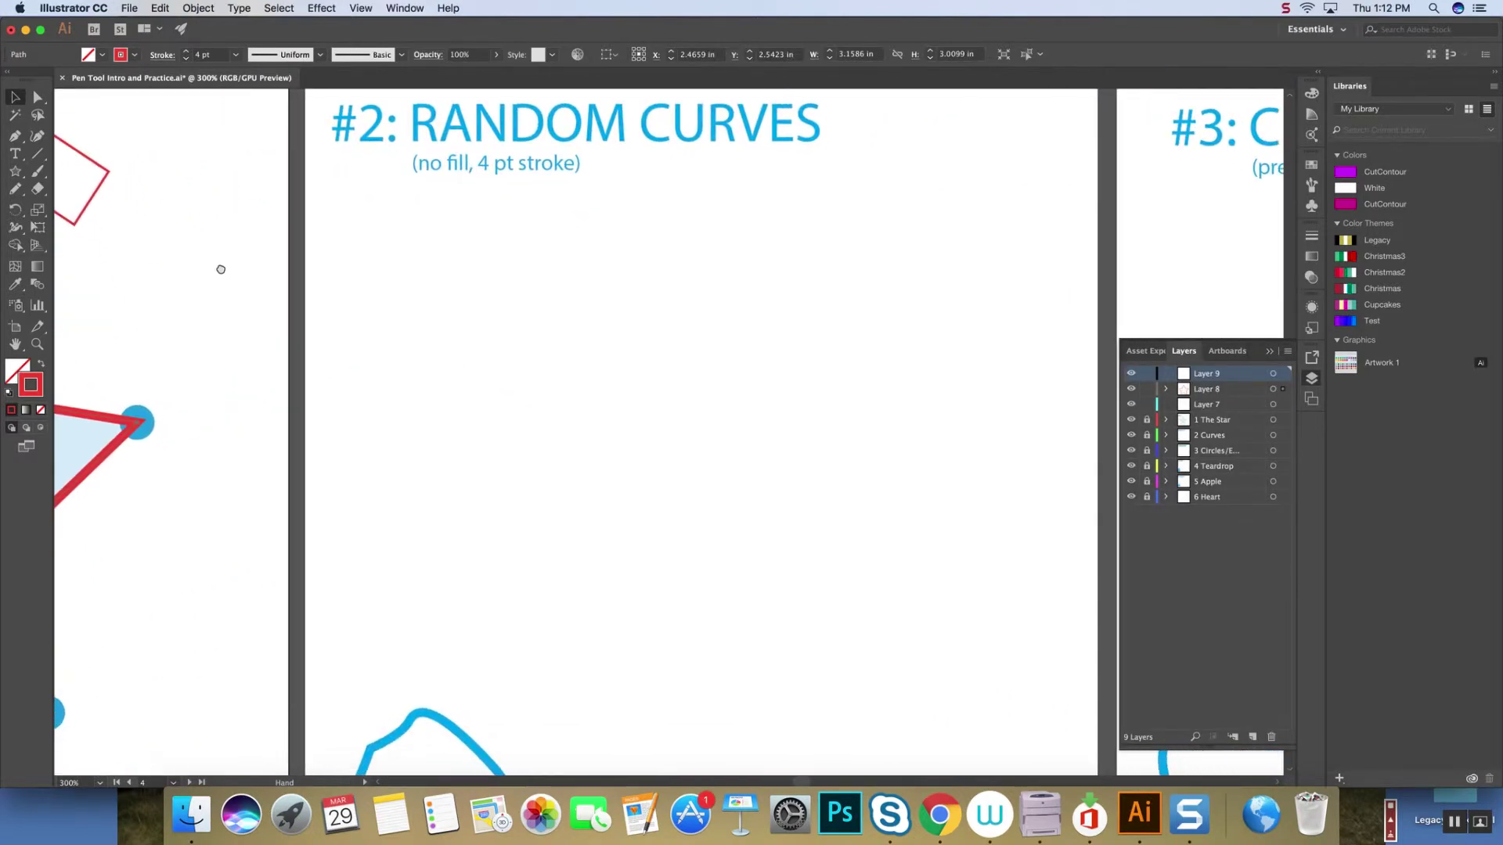
pyautogui.moveTo(705, 531); pyautogui.dragTo(728, 349)
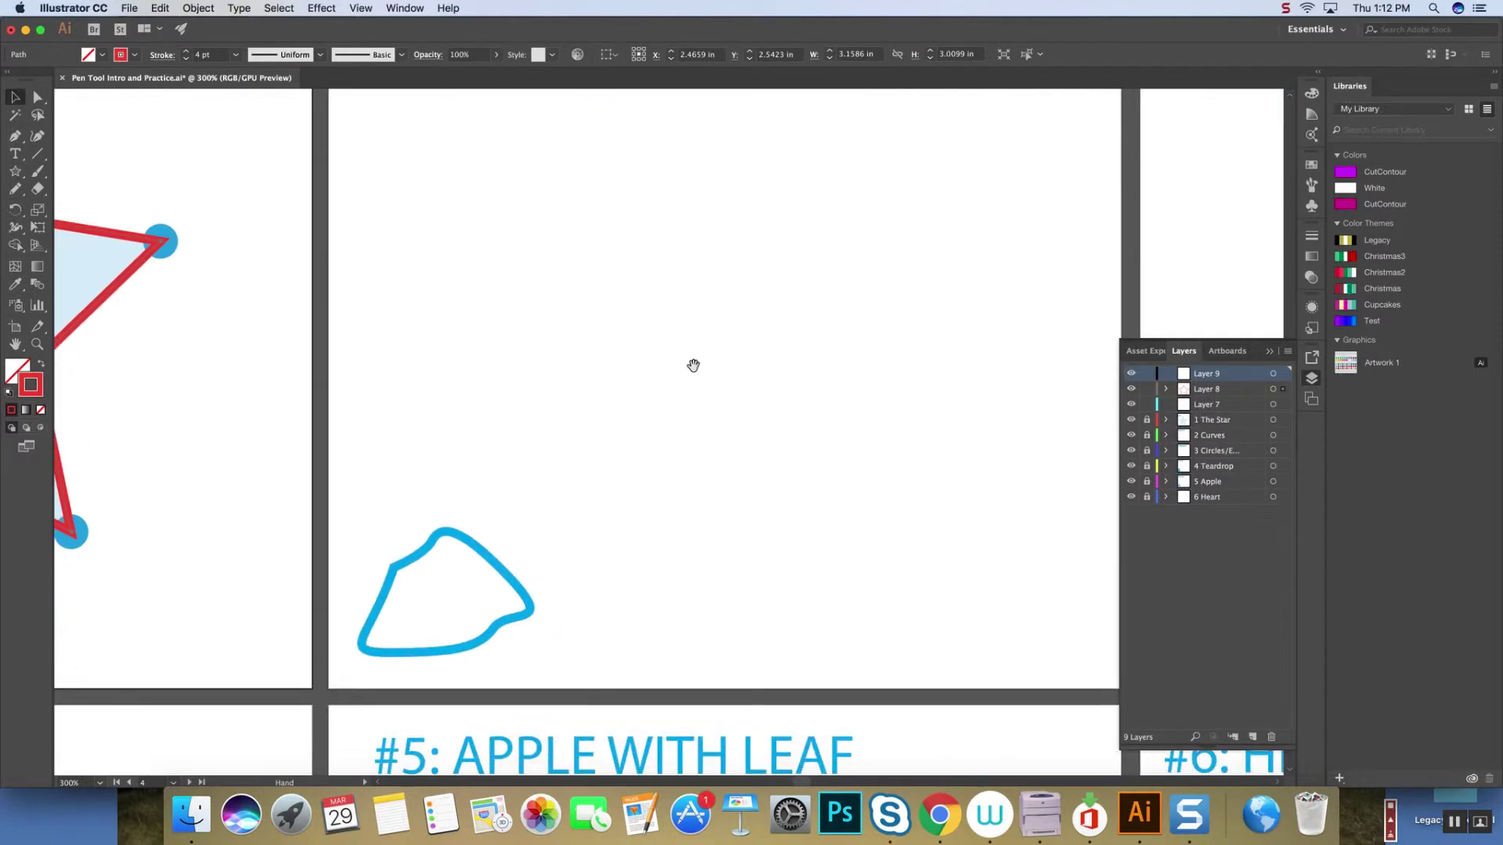
pyautogui.press('space')
pyautogui.moveTo(768, 265); pyautogui.dragTo(733, 434)
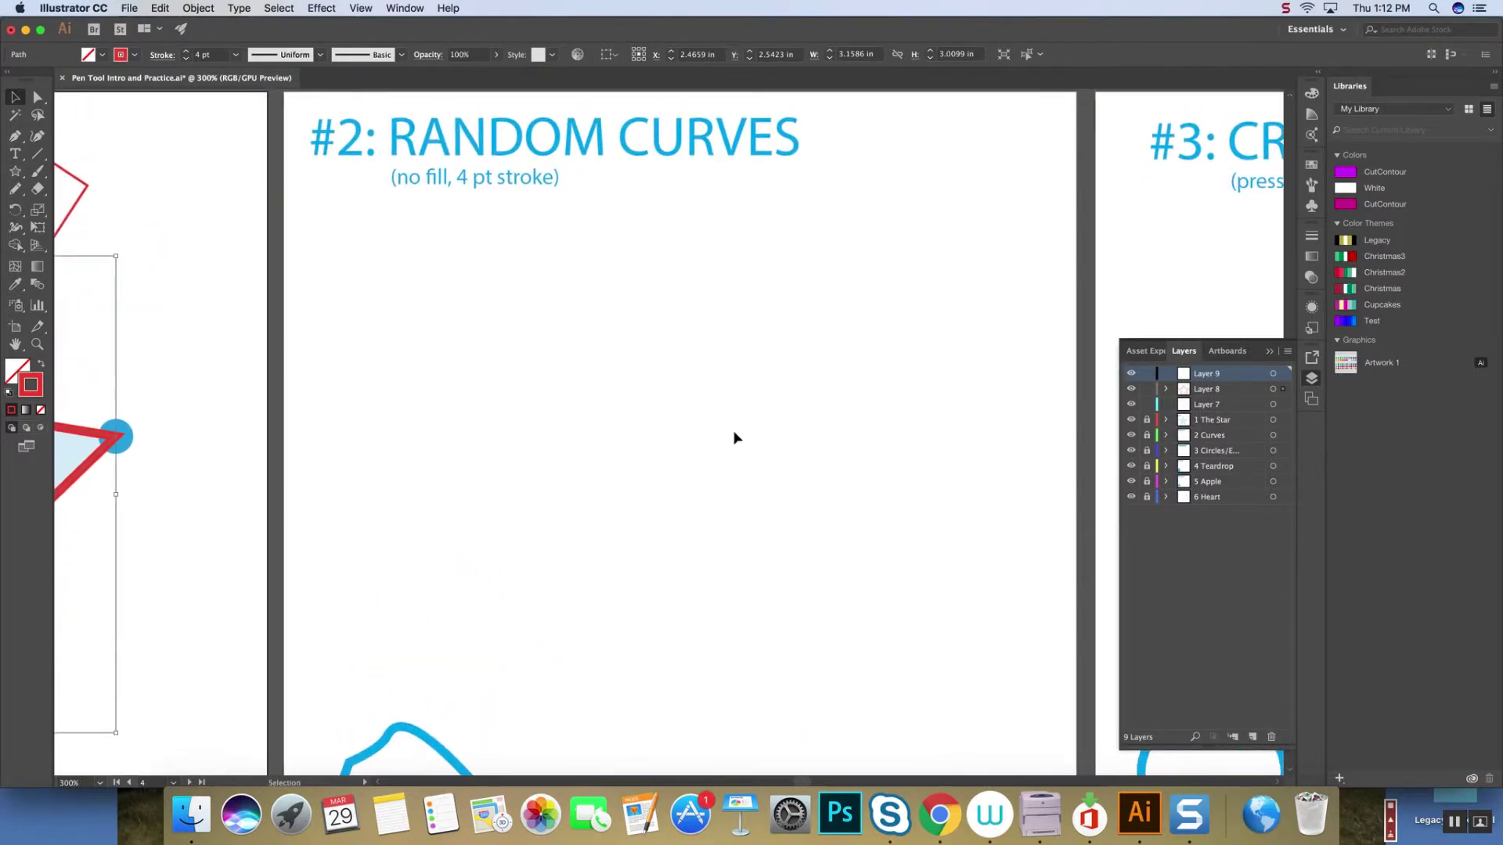
# Draw a closed four-sided box about 1.5 by 0.8 in with the Pen tool in the upper-left area of the #2 Random Curves artboard.
pyautogui.click(18, 141)
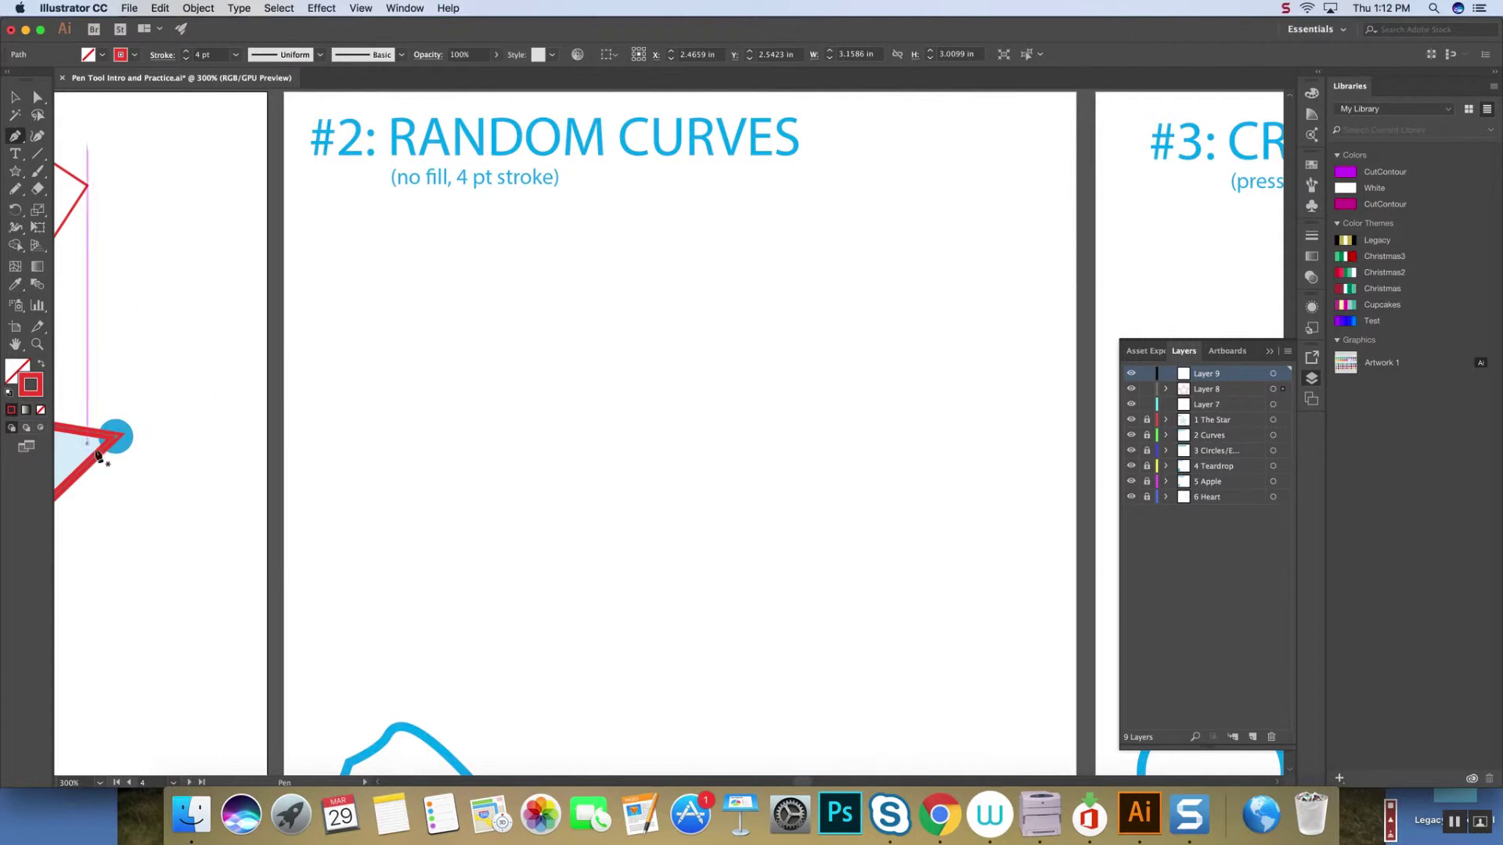
pyautogui.click(364, 230)
pyautogui.click(599, 231)
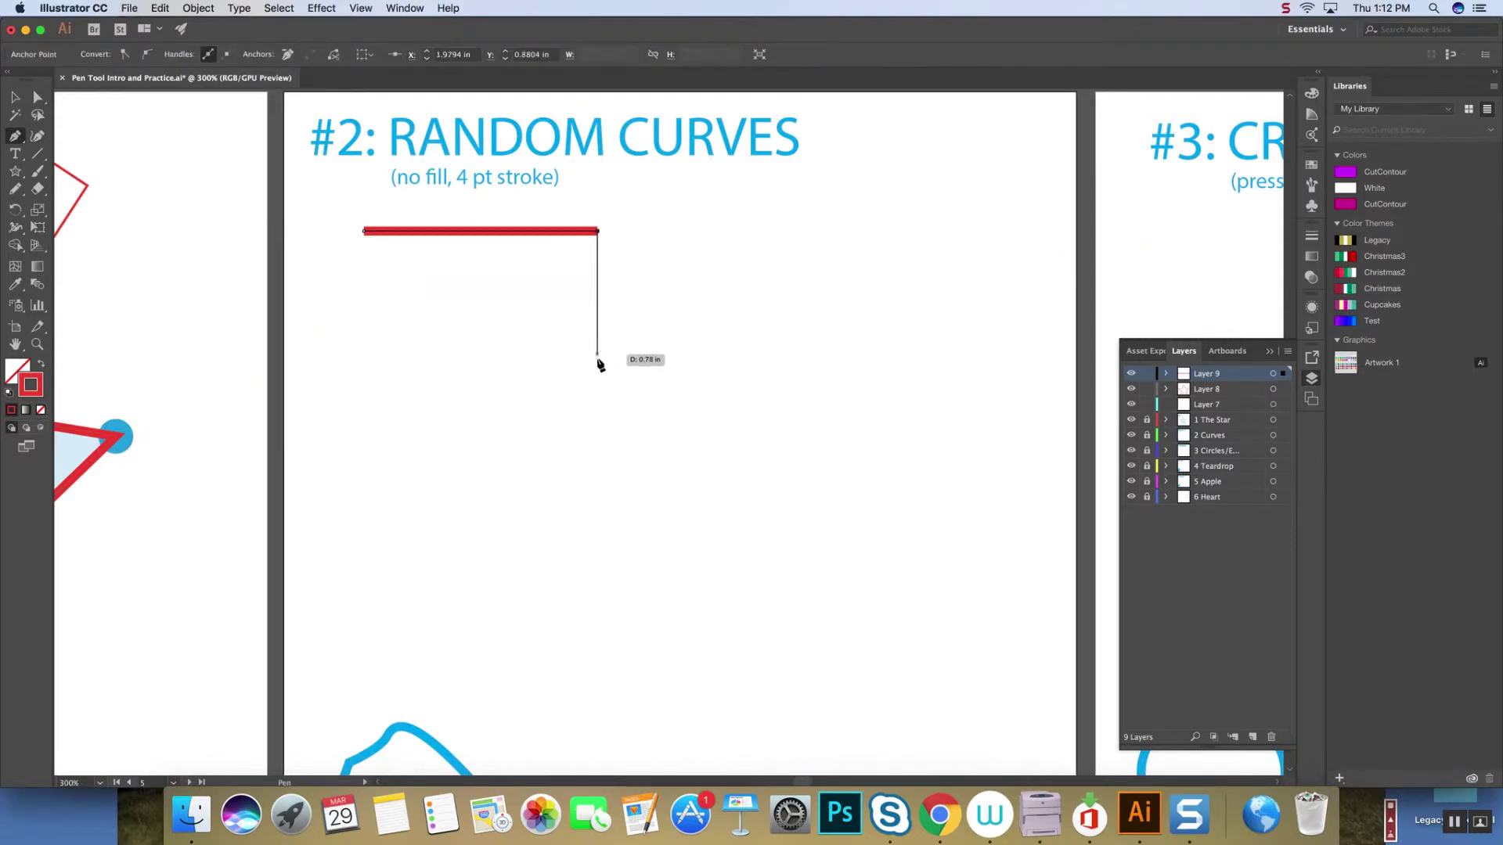
pyautogui.click(599, 362)
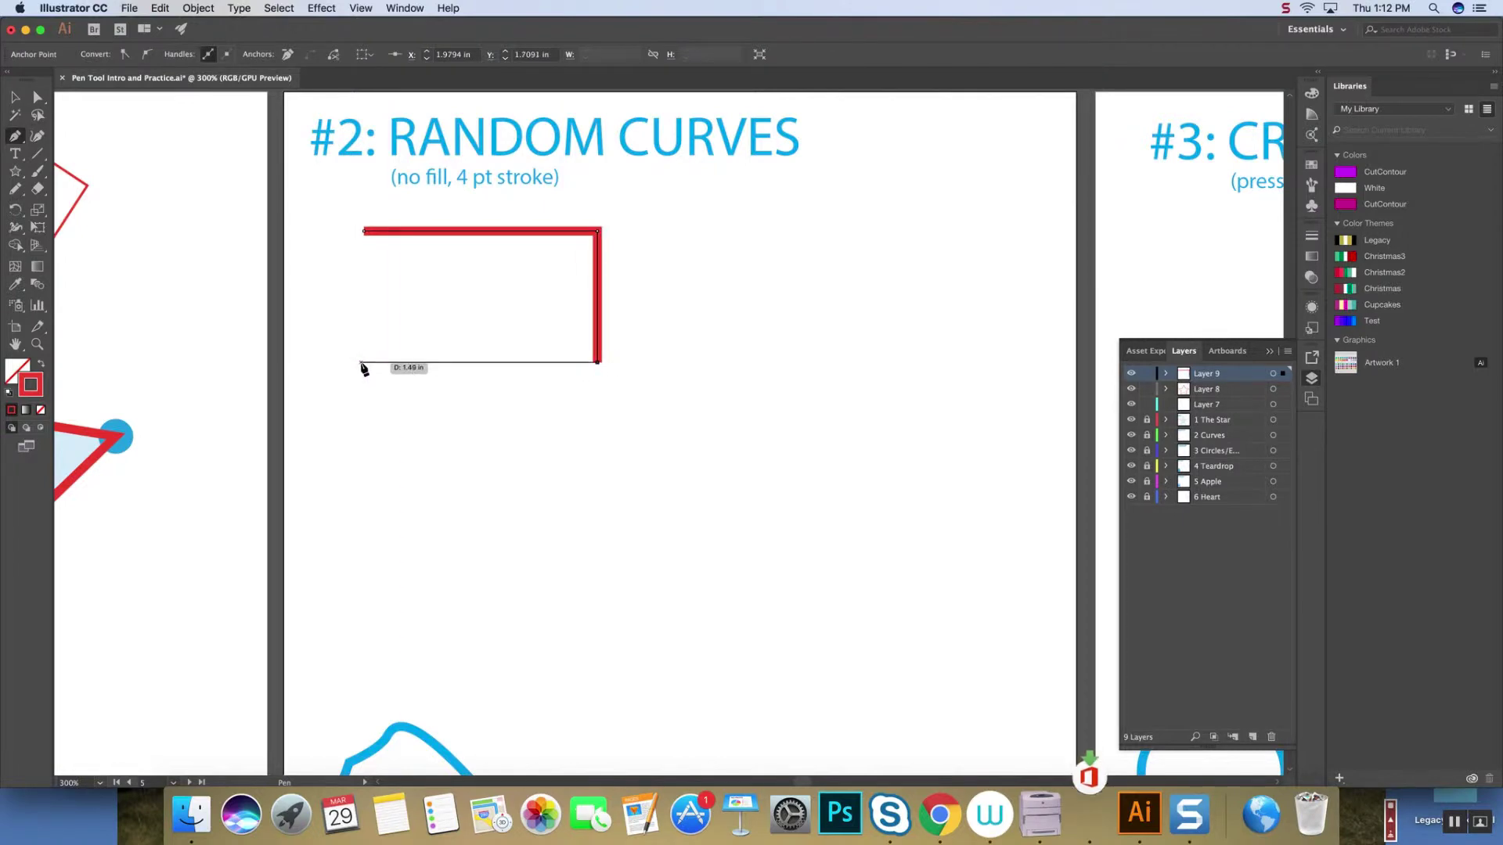
pyautogui.click(361, 363)
pyautogui.click(364, 232)
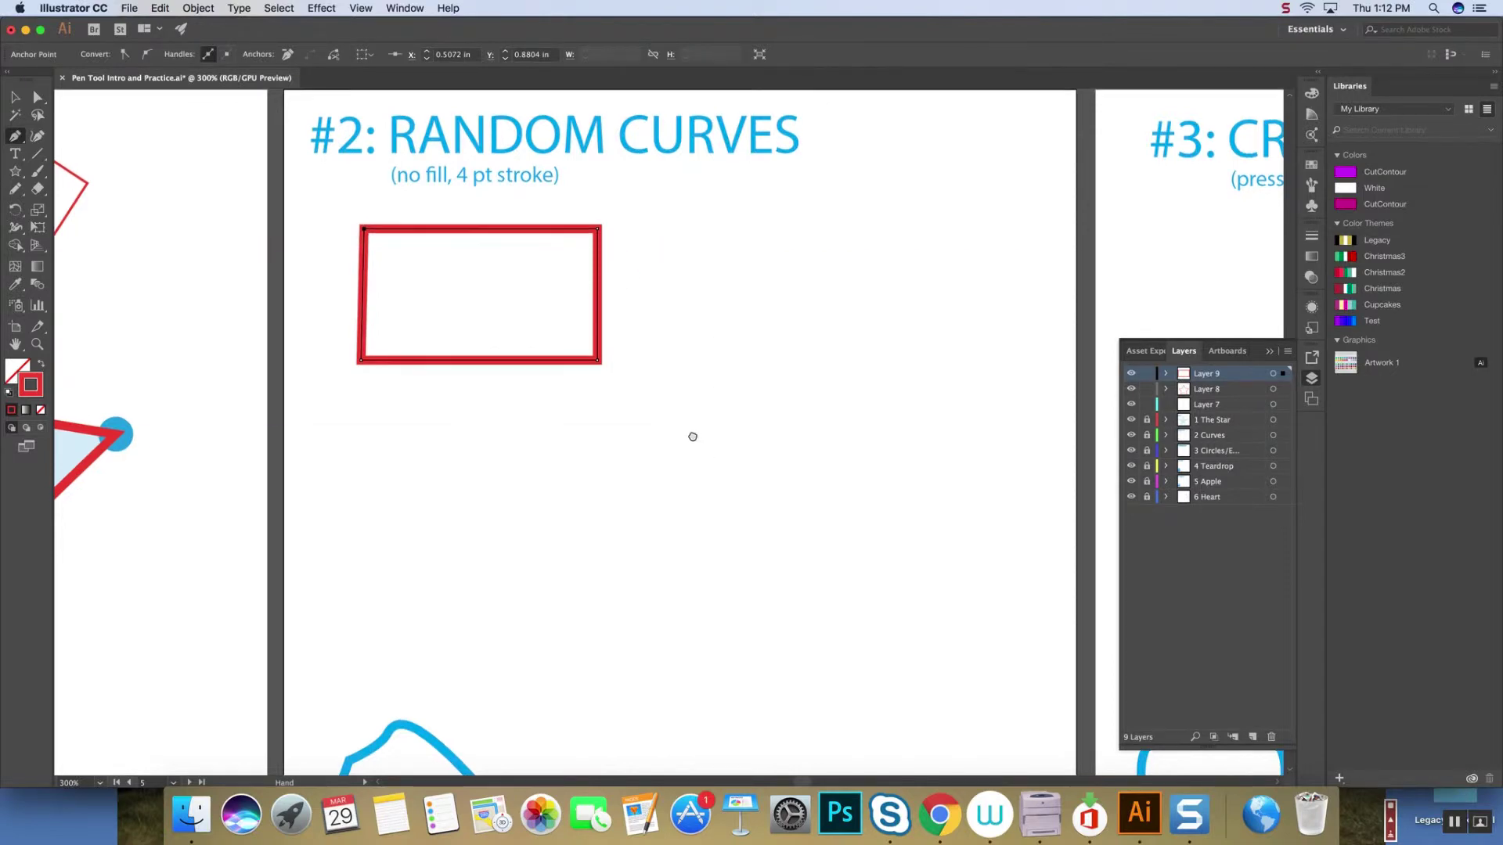
# Draw a closed random shape with smooth curved anchors below and right of the red rectangle, ending on its starting anchor.
pyautogui.moveTo(695, 433); pyautogui.dragTo(594, 426)
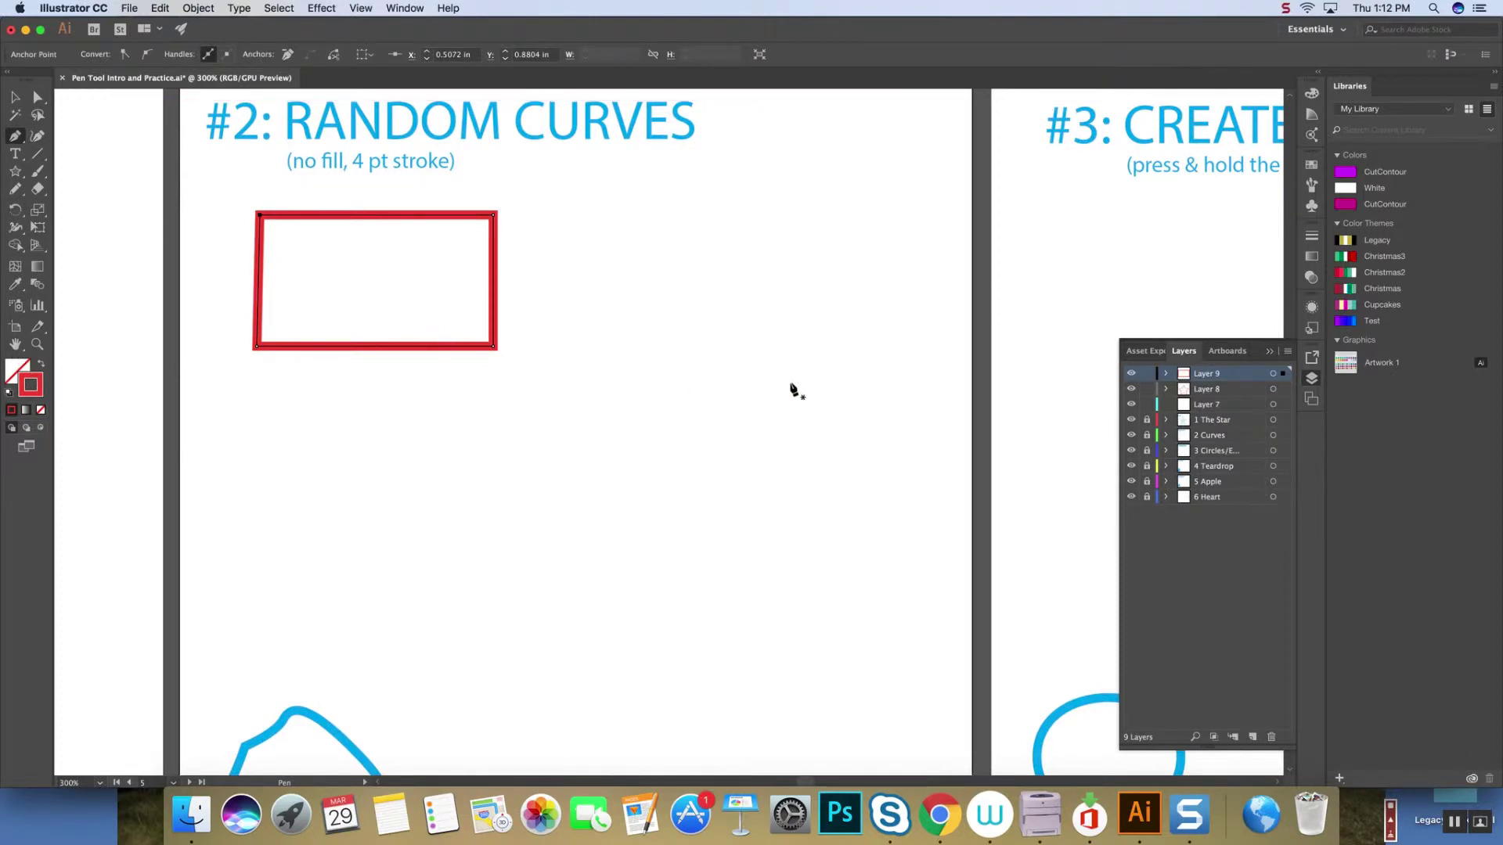
pyautogui.keyDown('super'); pyautogui.click(632, 405); pyautogui.keyUp('super')
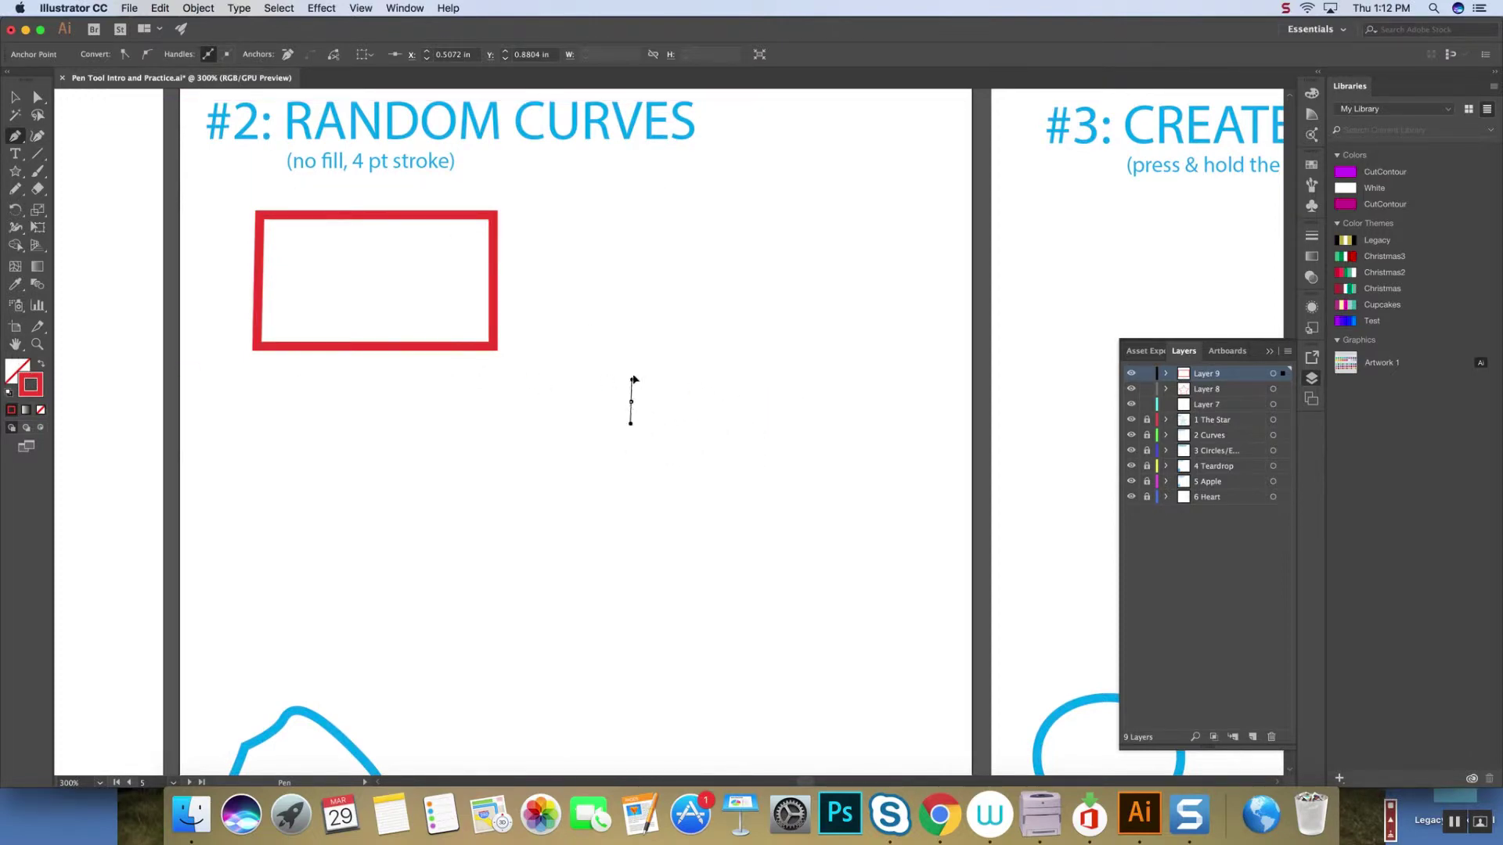
pyautogui.moveTo(637, 339); pyautogui.dragTo(633, 304)
pyautogui.moveTo(633, 305); pyautogui.dragTo(632, 303)
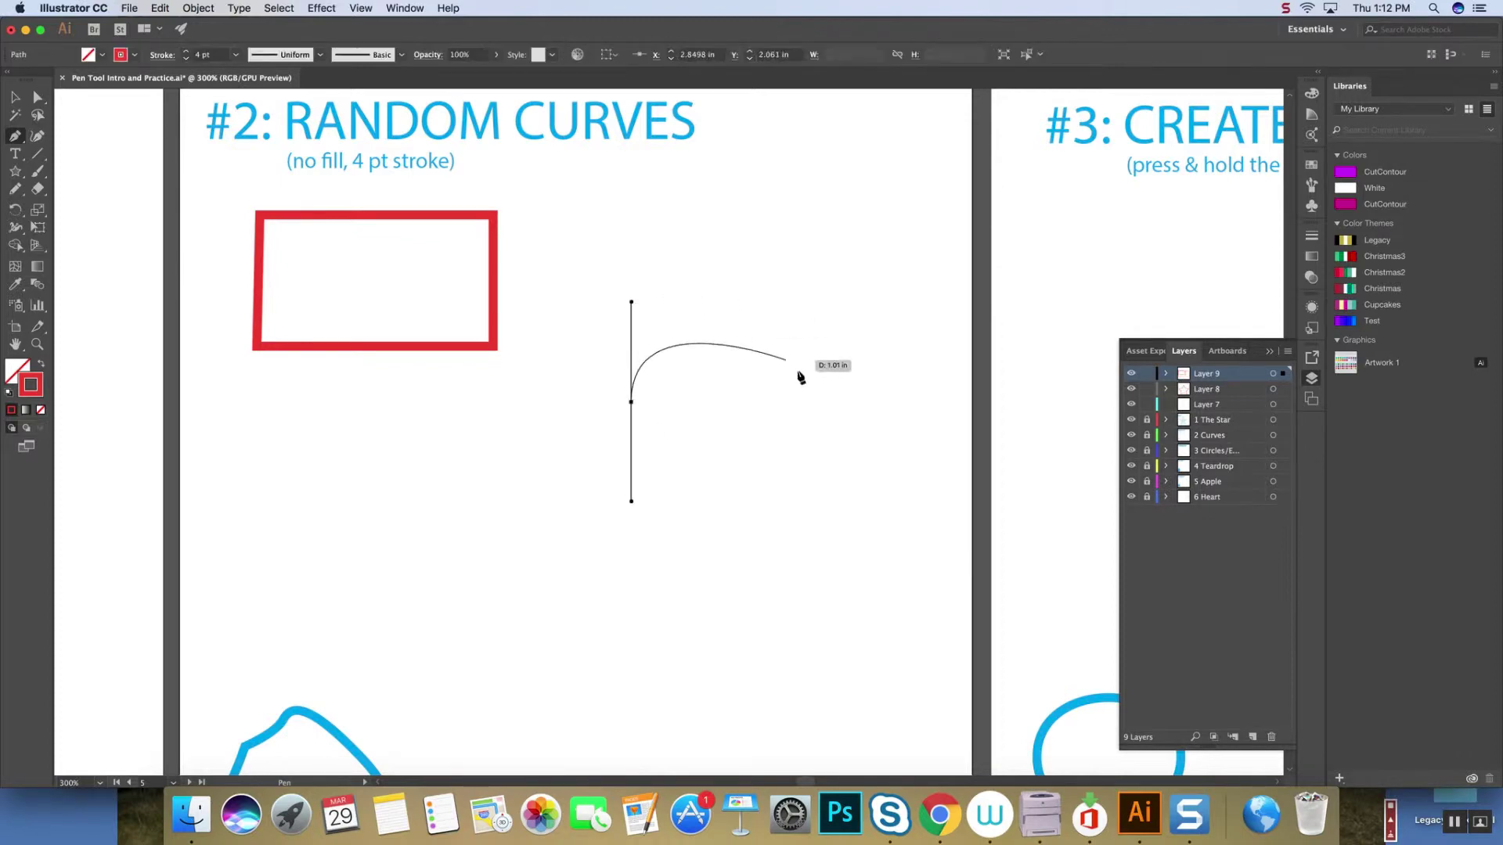
pyautogui.click(807, 397)
pyautogui.moveTo(807, 399)
pyautogui.mouseDown()
pyautogui.moveTo(811, 512)
pyautogui.moveTo(715, 470)
pyautogui.moveTo(671, 479)
pyautogui.moveTo(499, 644)
pyautogui.moveTo(486, 620)
pyautogui.mouseUp()
pyautogui.moveTo(477, 539); pyautogui.dragTo(642, 438)
pyautogui.click(632, 402)
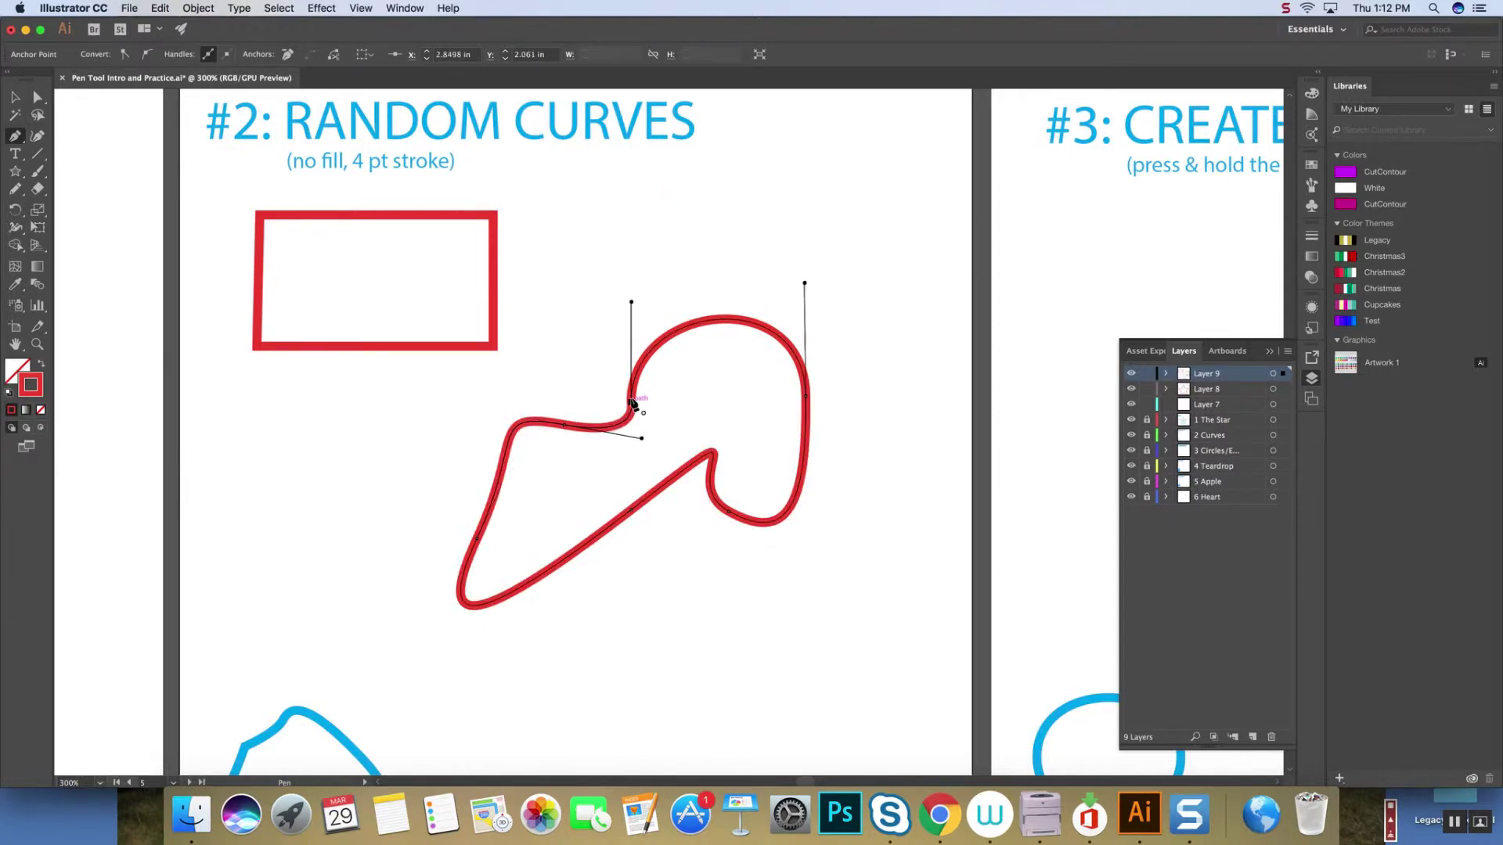
# Draw a second closed curved shape above the first one, overlapping its rounded upper part.
pyautogui.moveTo(665, 211); pyautogui.dragTo(791, 212)
pyautogui.moveTo(829, 233); pyautogui.dragTo(591, 282)
pyautogui.moveTo(589, 270); pyautogui.dragTo(607, 237)
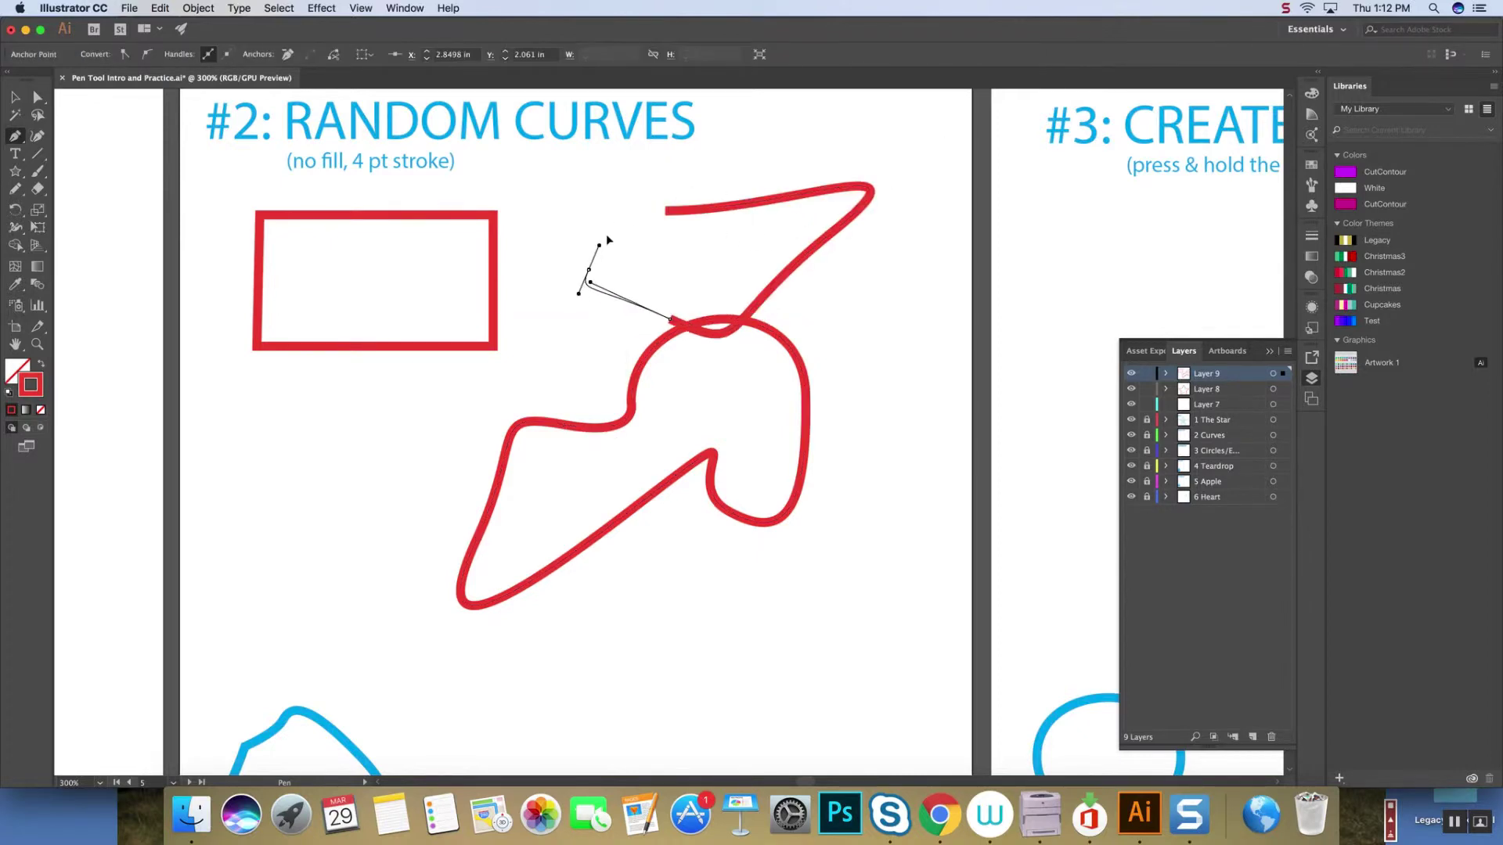
pyautogui.click(665, 212)
# Draw a closed curved shape with one sharp inward corner in the lower-right area of the #2 artboard.
pyautogui.press('space')
pyautogui.moveTo(726, 619); pyautogui.dragTo(708, 414)
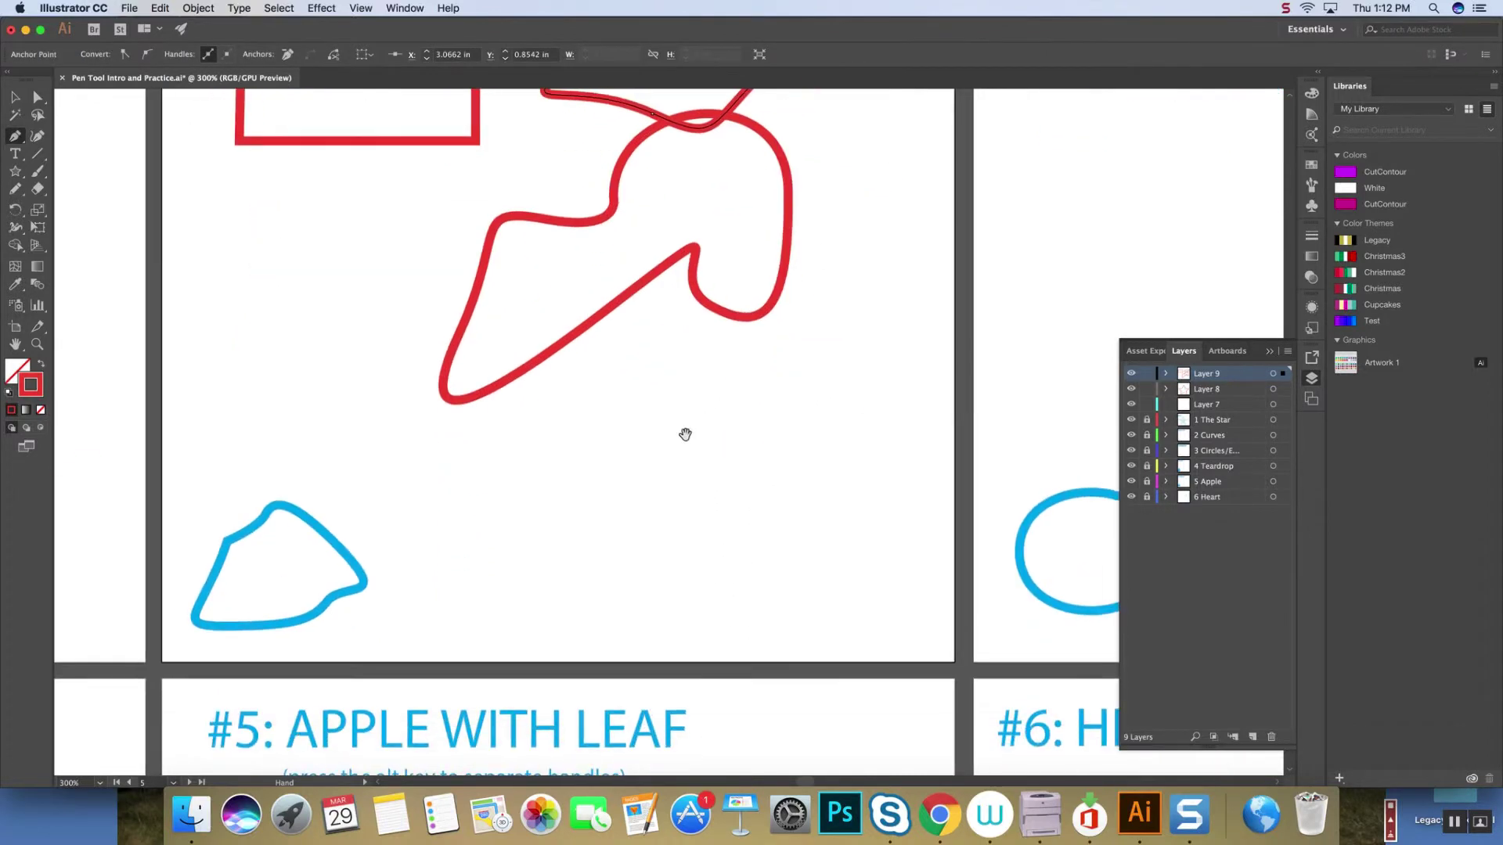
pyautogui.moveTo(615, 471)
pyautogui.mouseDown()
pyautogui.moveTo(736, 388)
pyautogui.moveTo(772, 564)
pyautogui.moveTo(705, 573)
pyautogui.mouseUp()
pyautogui.moveTo(626, 573); pyautogui.dragTo(526, 527)
pyautogui.moveTo(542, 431); pyautogui.dragTo(621, 419)
pyautogui.click(618, 475)
# Draw a large closed curvy shape with a deep V-shaped notch below the rectangle, above the blue sample shape.
pyautogui.moveTo(362, 268)
pyautogui.mouseDown()
pyautogui.moveTo(325, 208)
pyautogui.moveTo(249, 335)
pyautogui.mouseUp()
pyautogui.moveTo(262, 387); pyautogui.dragTo(468, 448)
pyautogui.moveTo(527, 438); pyautogui.dragTo(569, 352)
pyautogui.click(532, 303)
pyautogui.moveTo(496, 159); pyautogui.dragTo(463, 157)
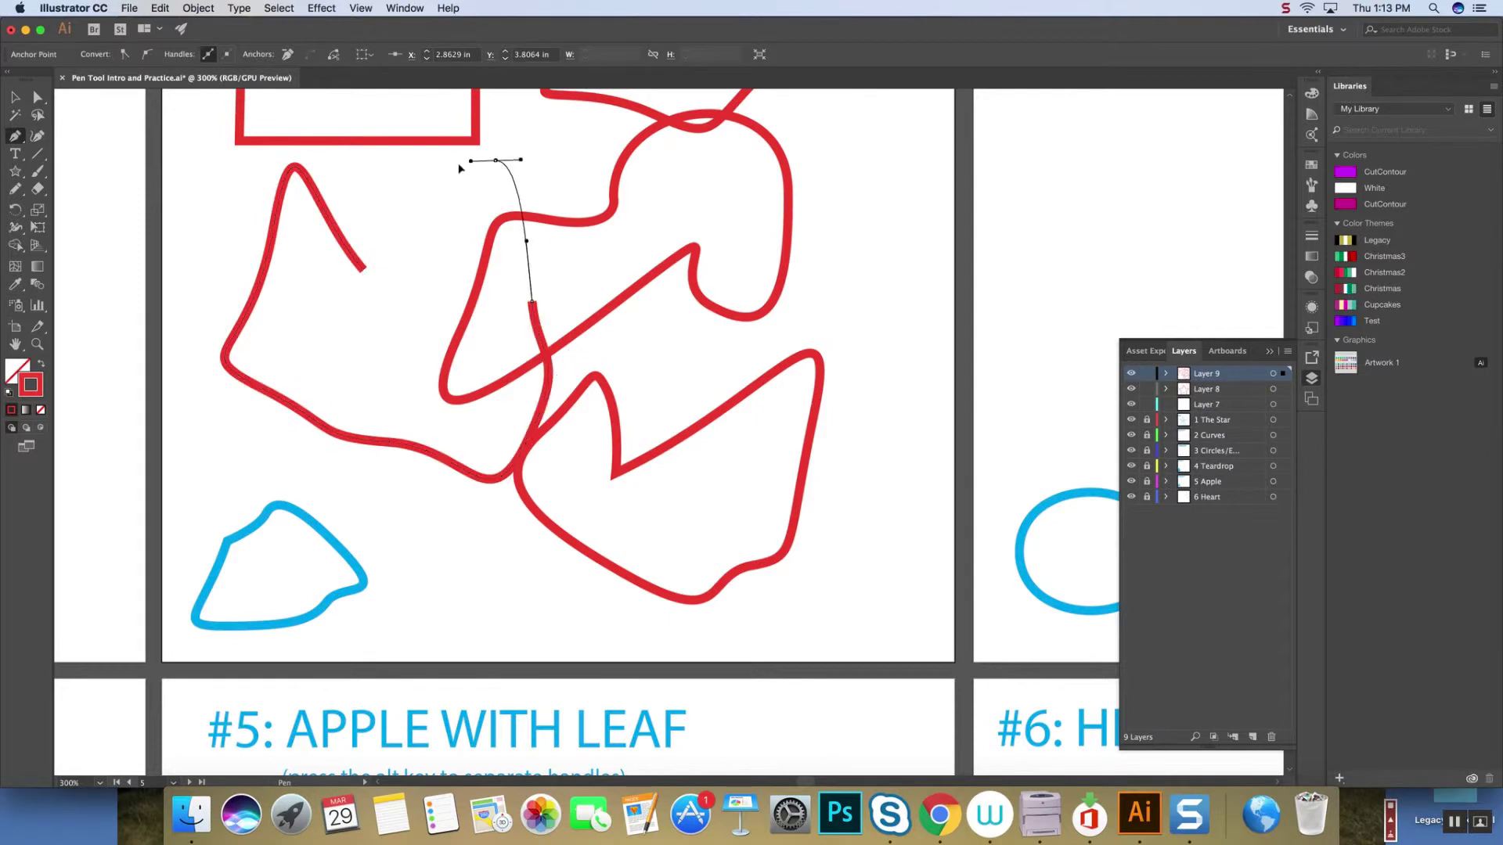
pyautogui.click(430, 204)
pyautogui.moveTo(400, 295); pyautogui.dragTo(402, 324)
pyautogui.click(400, 294)
pyautogui.click(362, 269)
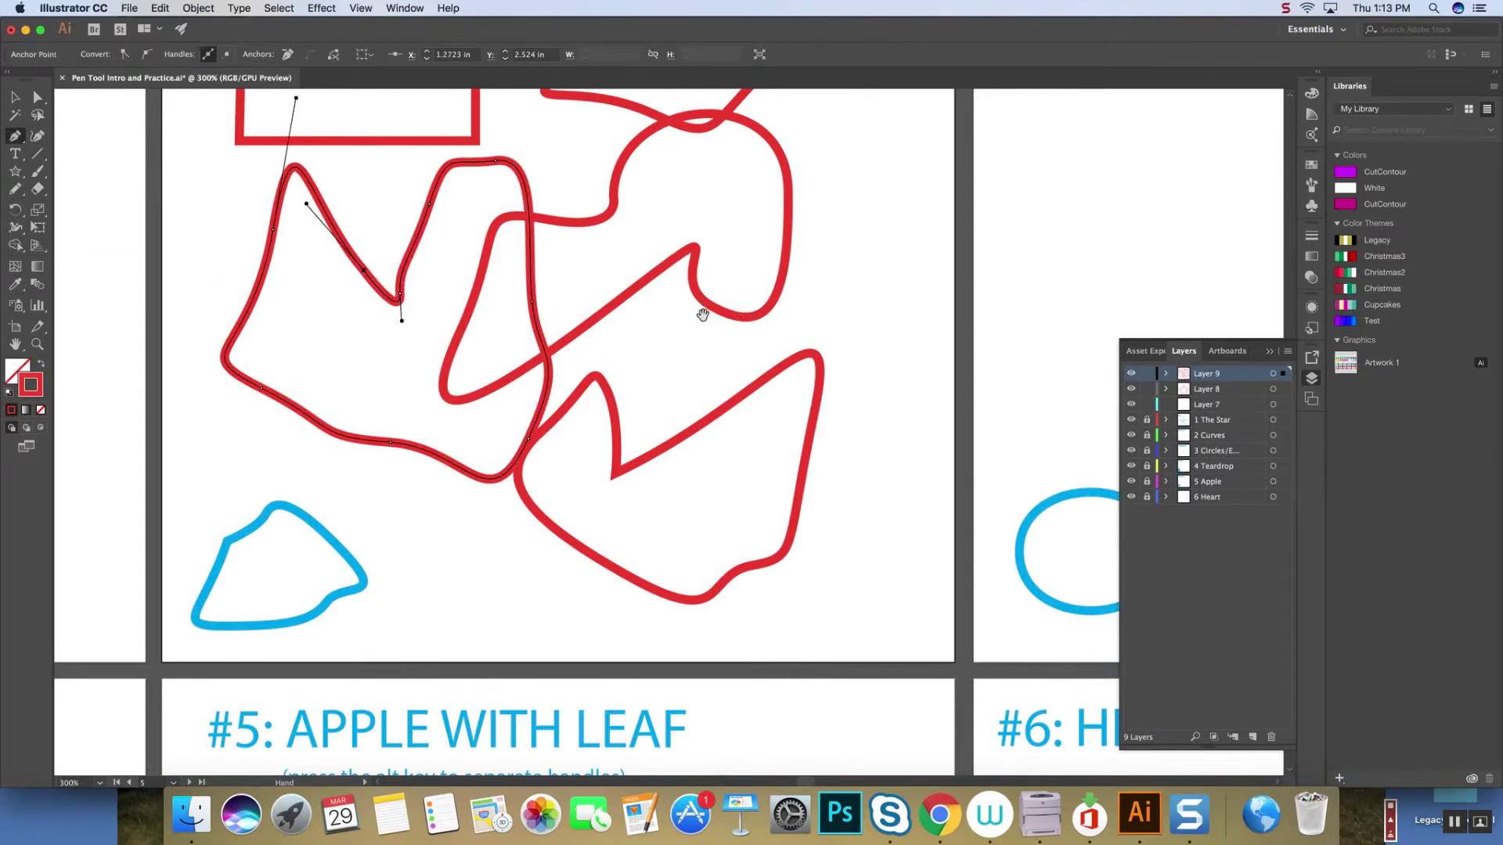
# Draw one more closed shape with long sweeping curves across the upper middle of the #2 artboard, overlapping the rectangle and other shapes.
pyautogui.moveTo(703, 315); pyautogui.dragTo(603, 453)
pyautogui.moveTo(641, 314); pyautogui.dragTo(842, 253)
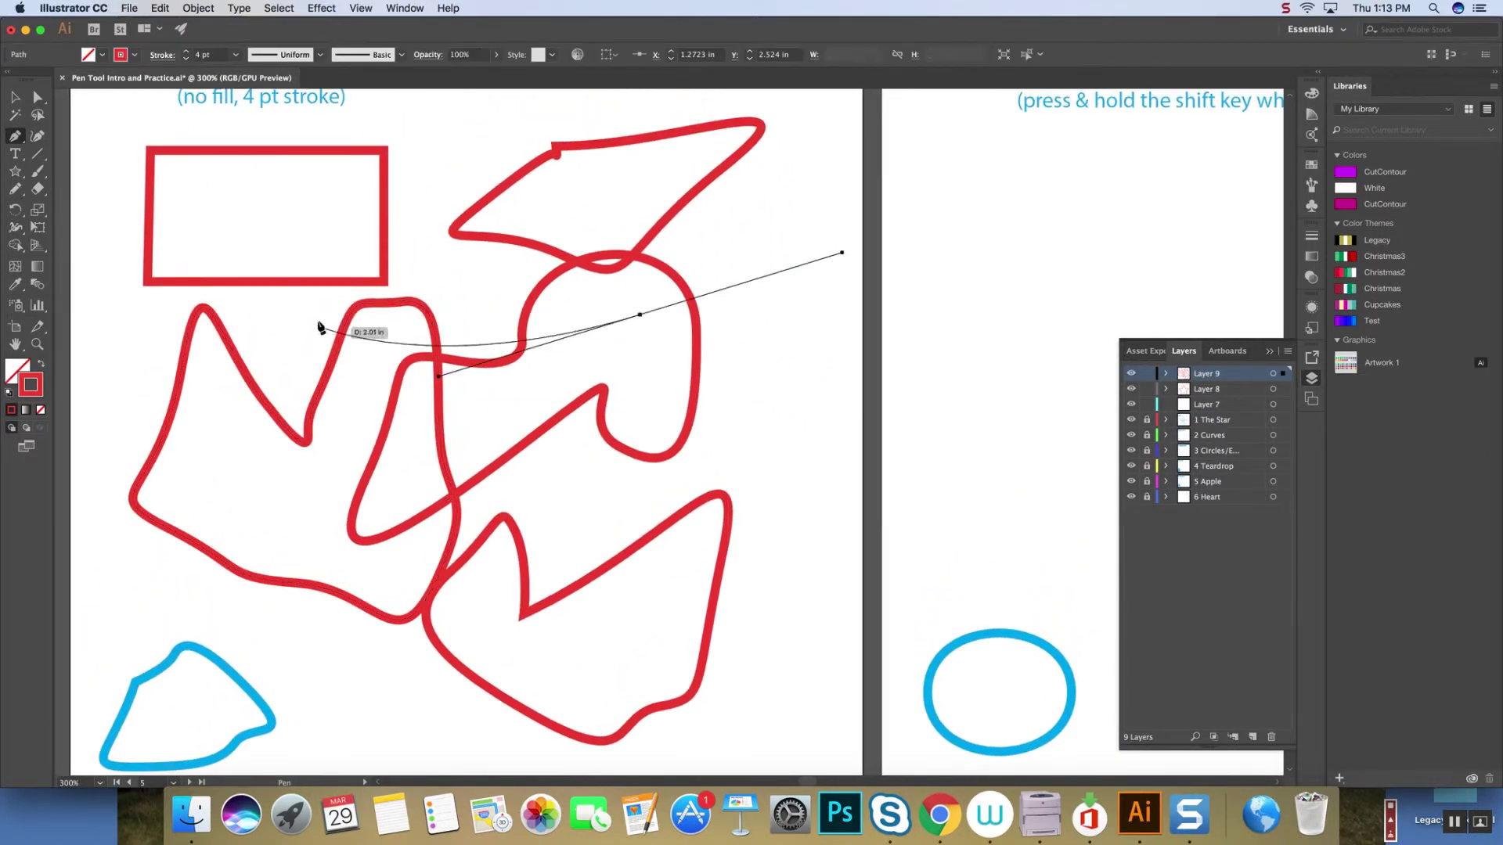
pyautogui.moveTo(318, 322); pyautogui.dragTo(417, 207)
pyautogui.moveTo(510, 195); pyautogui.dragTo(613, 201)
pyautogui.moveTo(742, 207); pyautogui.dragTo(579, 434)
pyautogui.moveTo(534, 484); pyautogui.dragTo(521, 459)
pyautogui.click(619, 322)
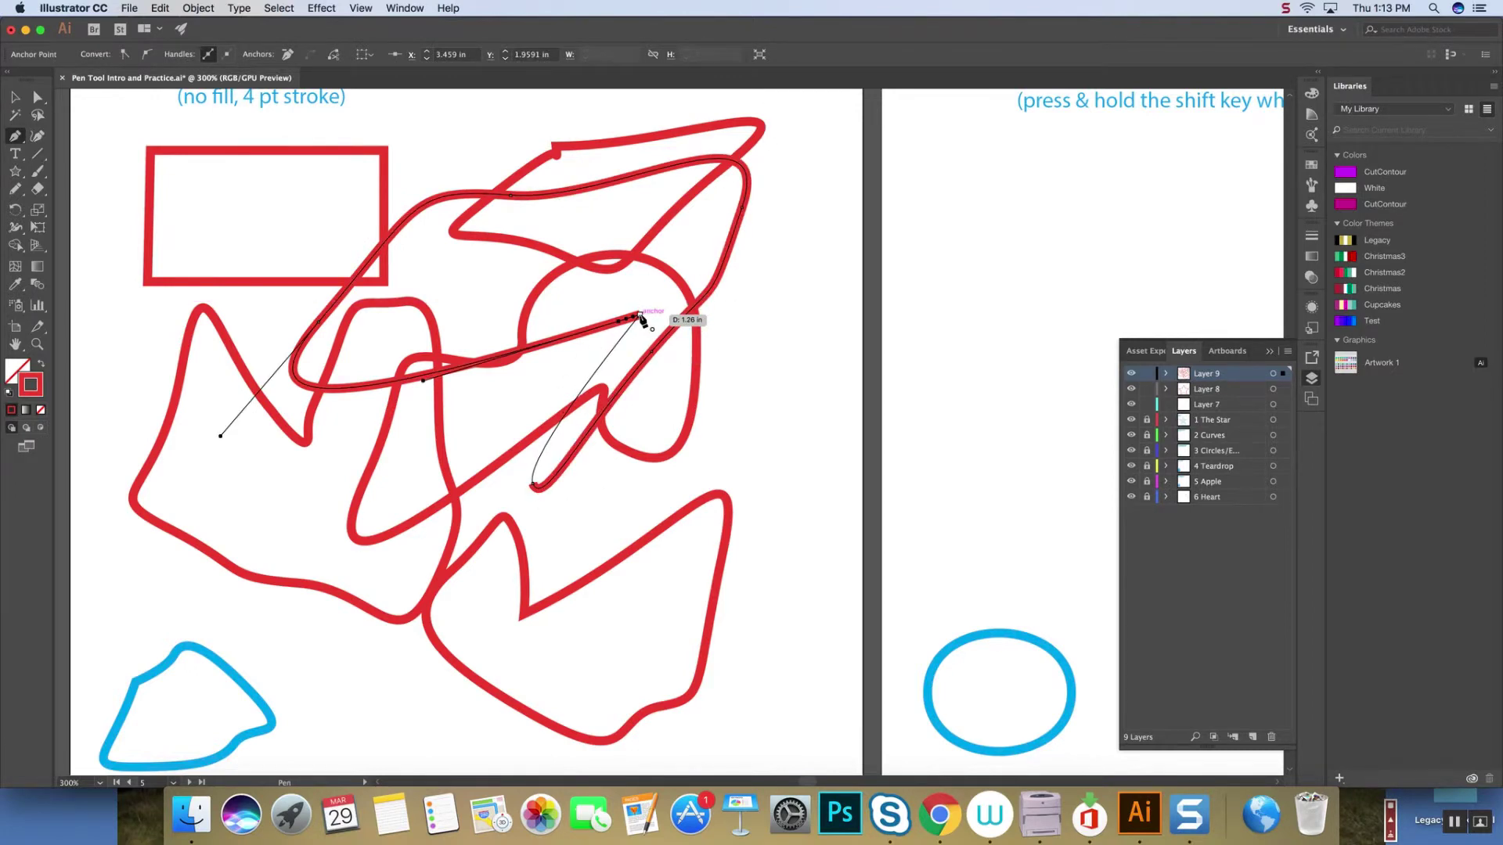
pyautogui.click(640, 313)
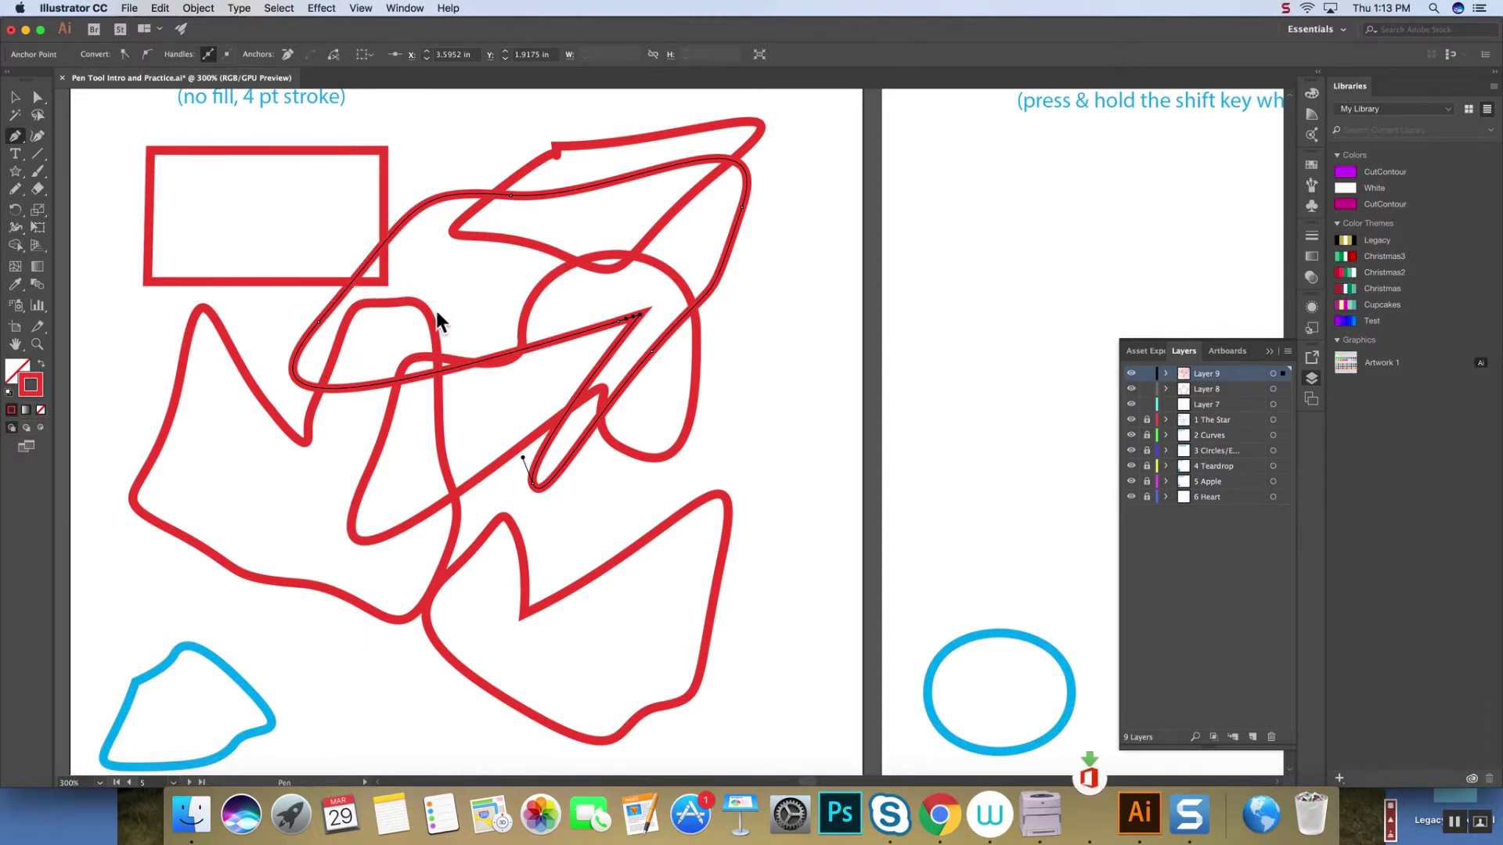
# Draw a circle about 0.73 in across from two anchors with constrained vertical handles, in the middle of the #3 Create Eggs/Circles artboard.
pyautogui.moveTo(421, 426); pyautogui.dragTo(548, 406)
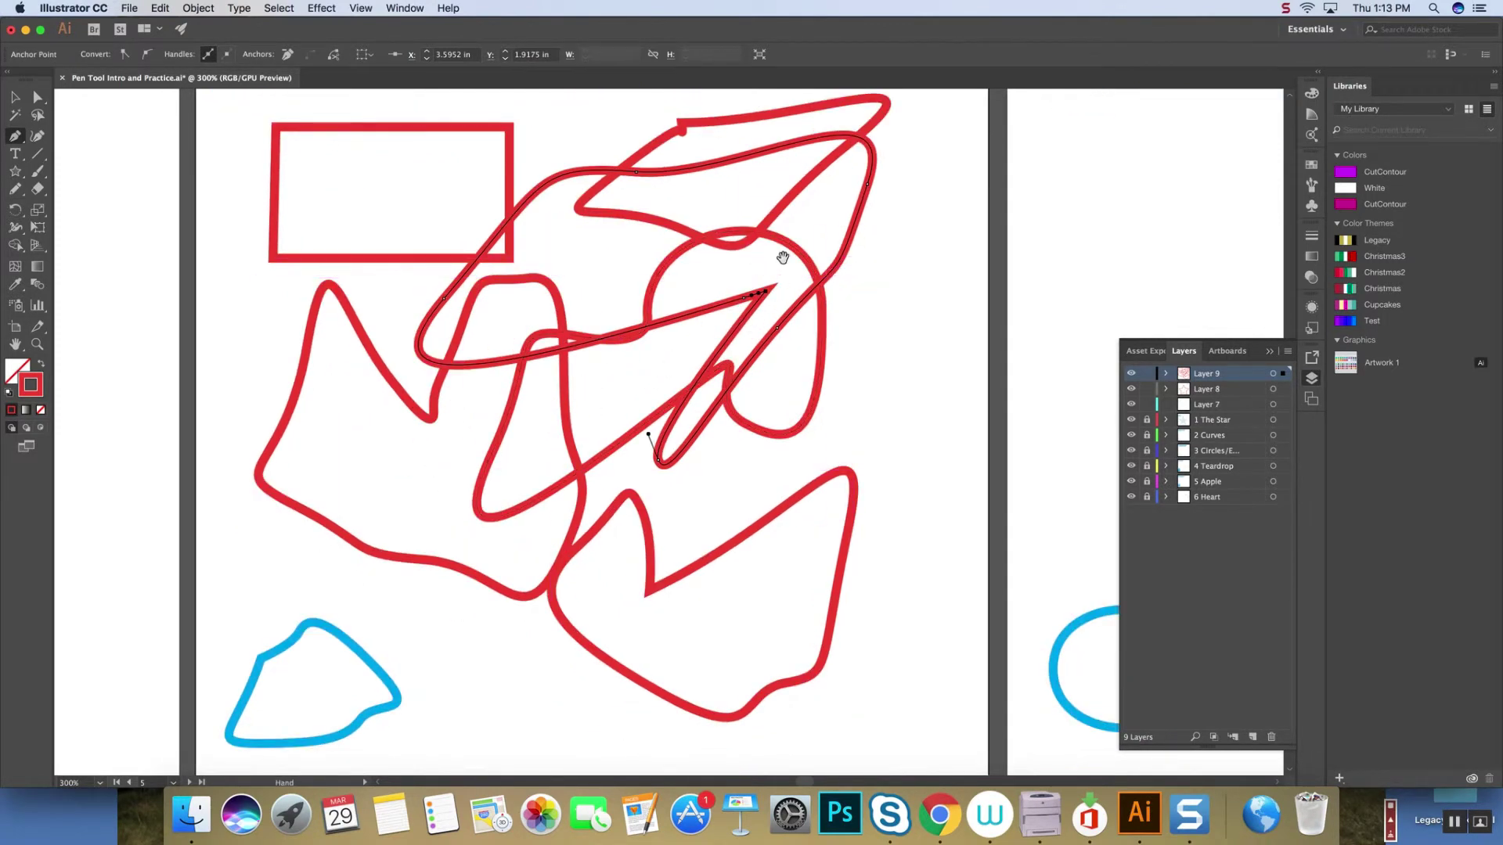
pyautogui.moveTo(797, 245); pyautogui.dragTo(42, 345)
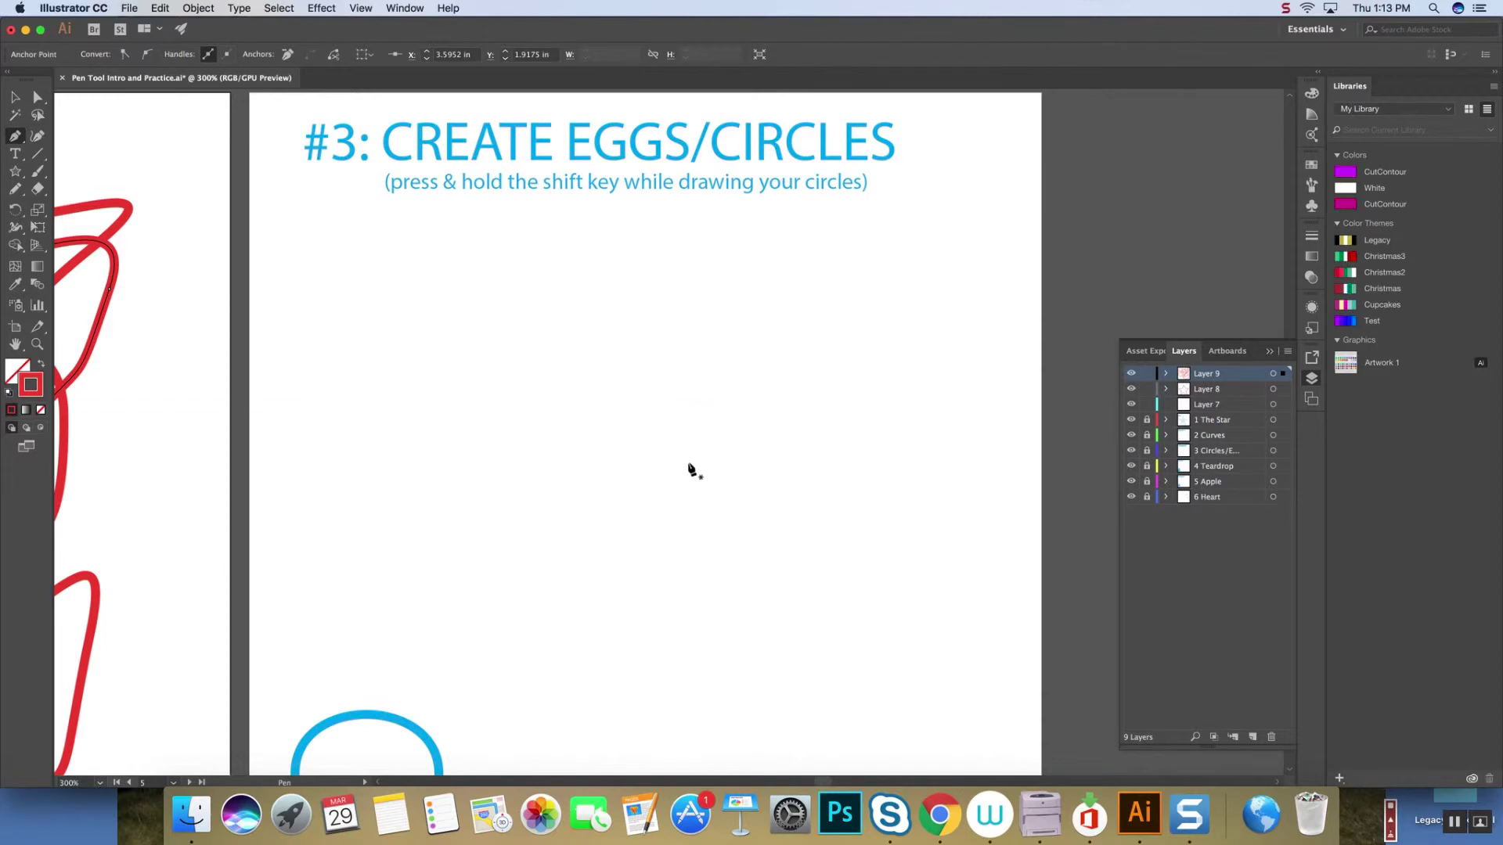
pyautogui.moveTo(678, 497); pyautogui.dragTo(743, 299)
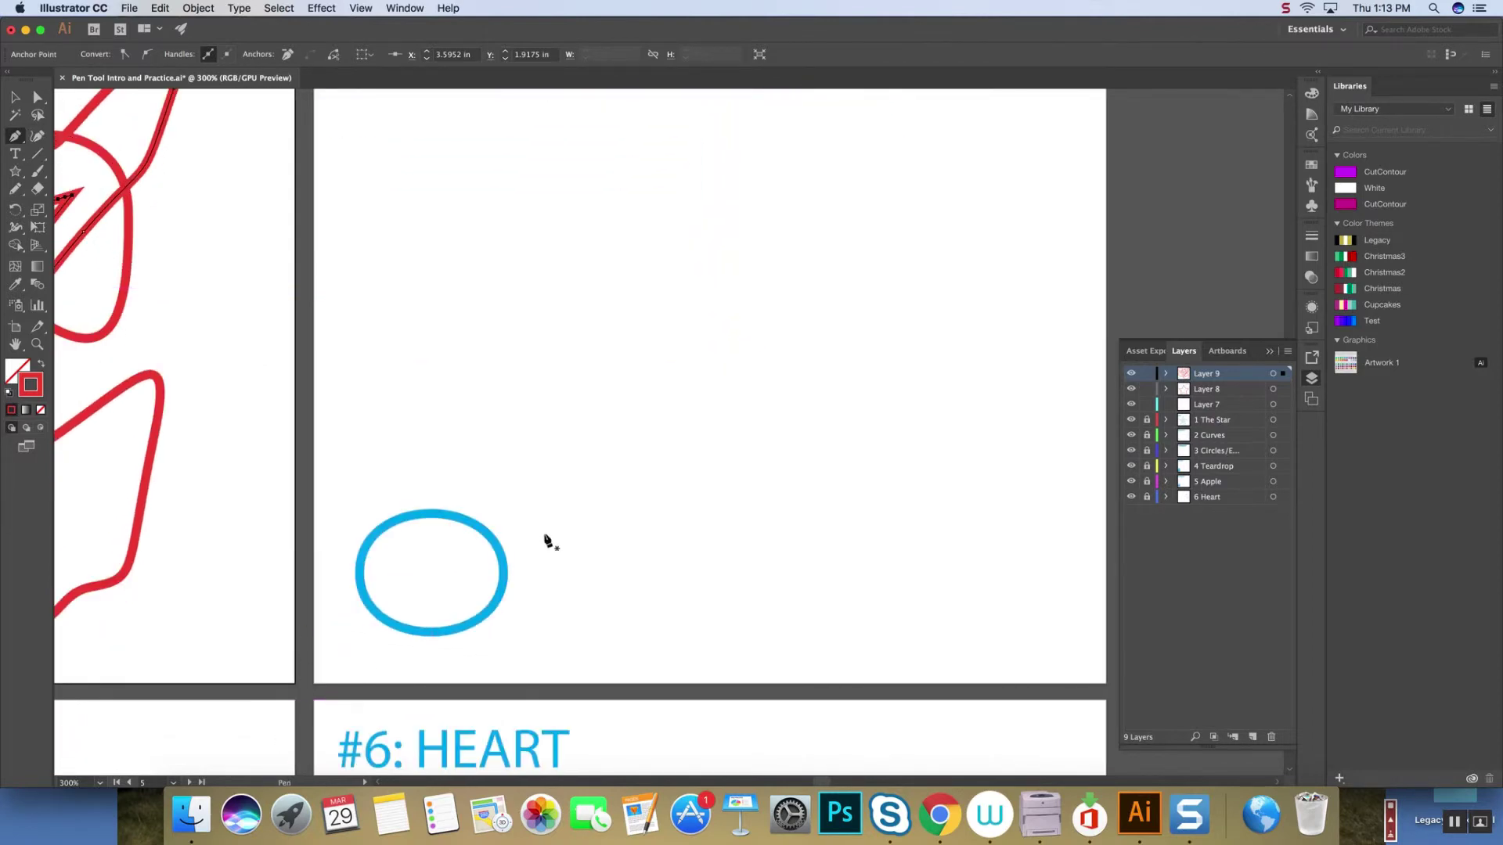
pyautogui.moveTo(755, 221); pyautogui.dragTo(778, 396)
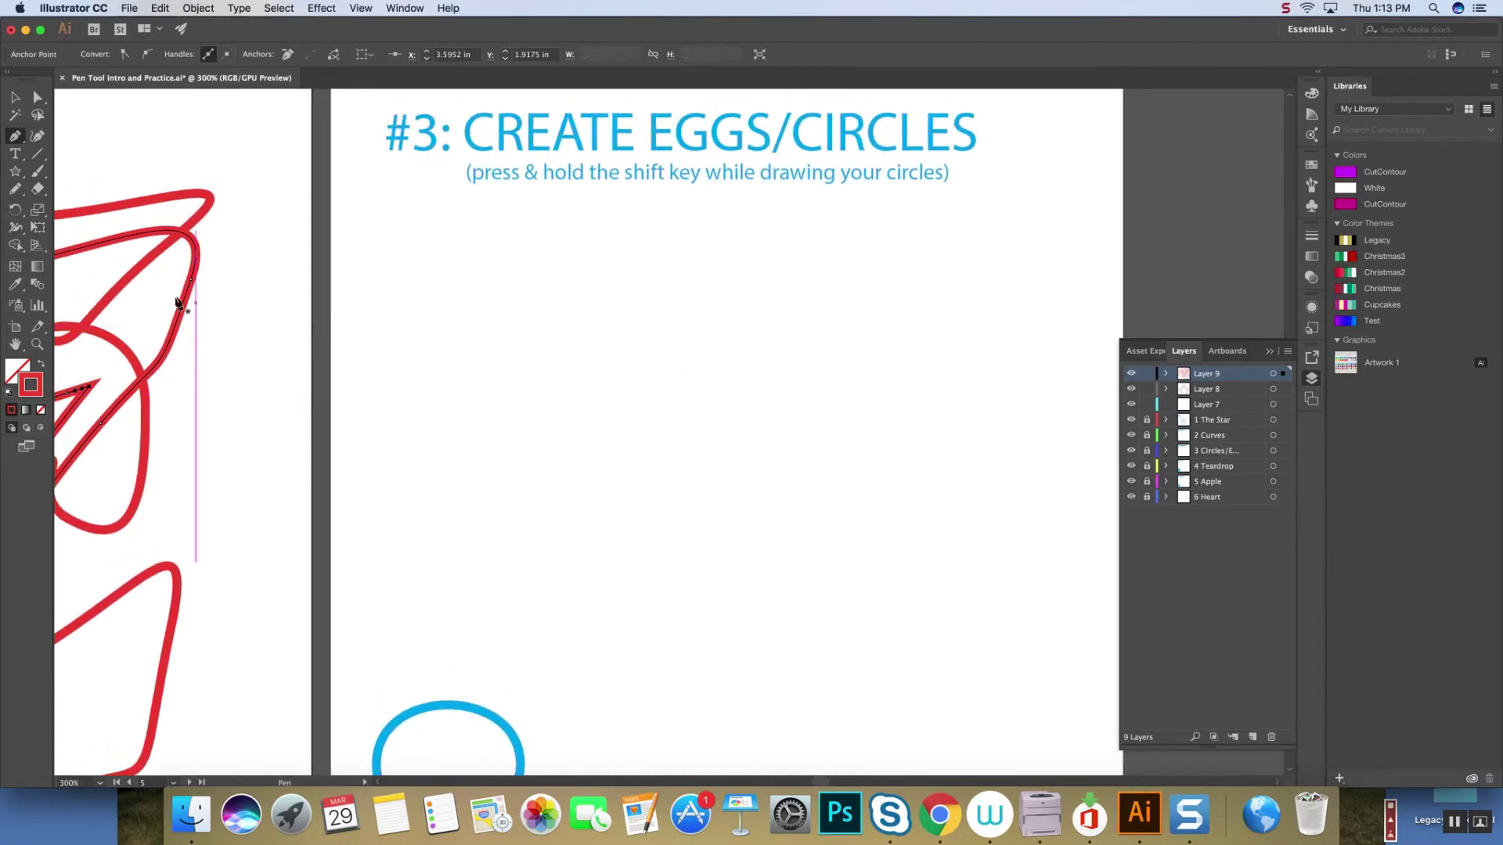
pyautogui.keyDown('super'); pyautogui.click(591, 398); pyautogui.keyUp('super')
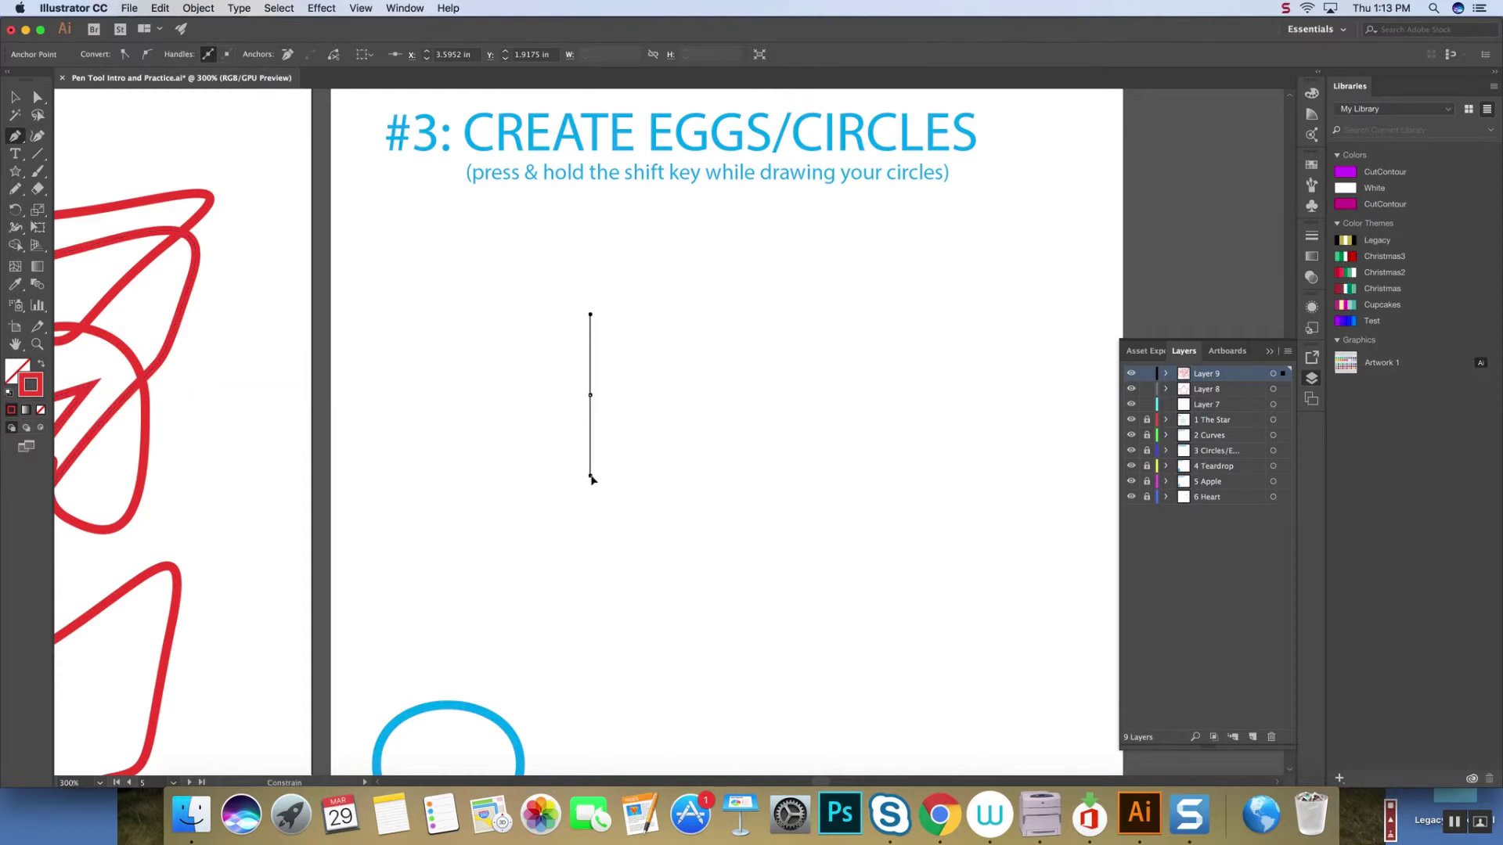
pyautogui.moveTo(592, 479); pyautogui.dragTo(593, 479)
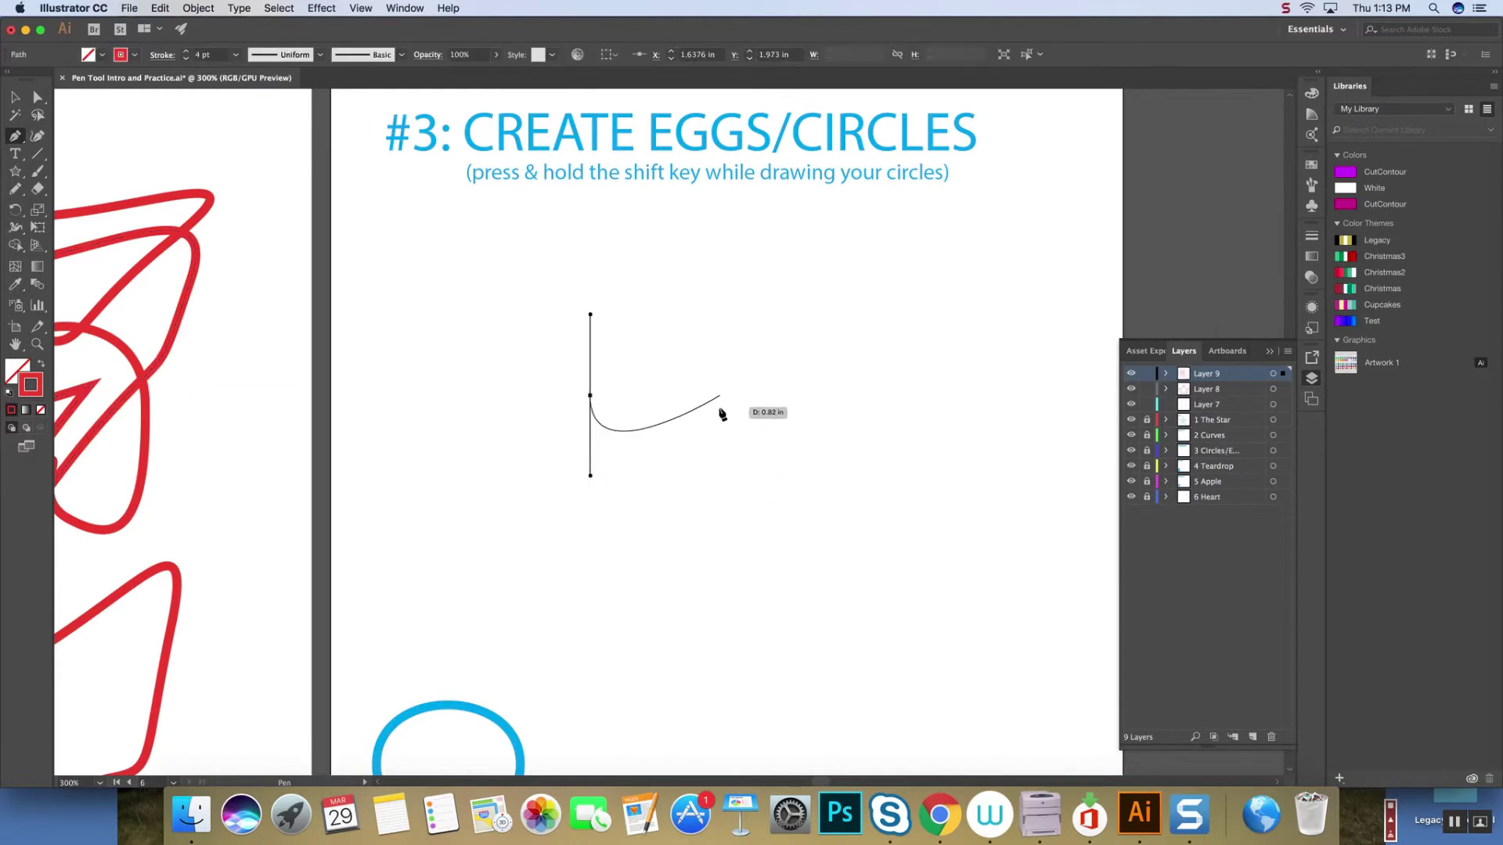
pyautogui.moveTo(706, 396); pyautogui.dragTo(729, 335)
pyautogui.moveTo(732, 326); pyautogui.dragTo(734, 323)
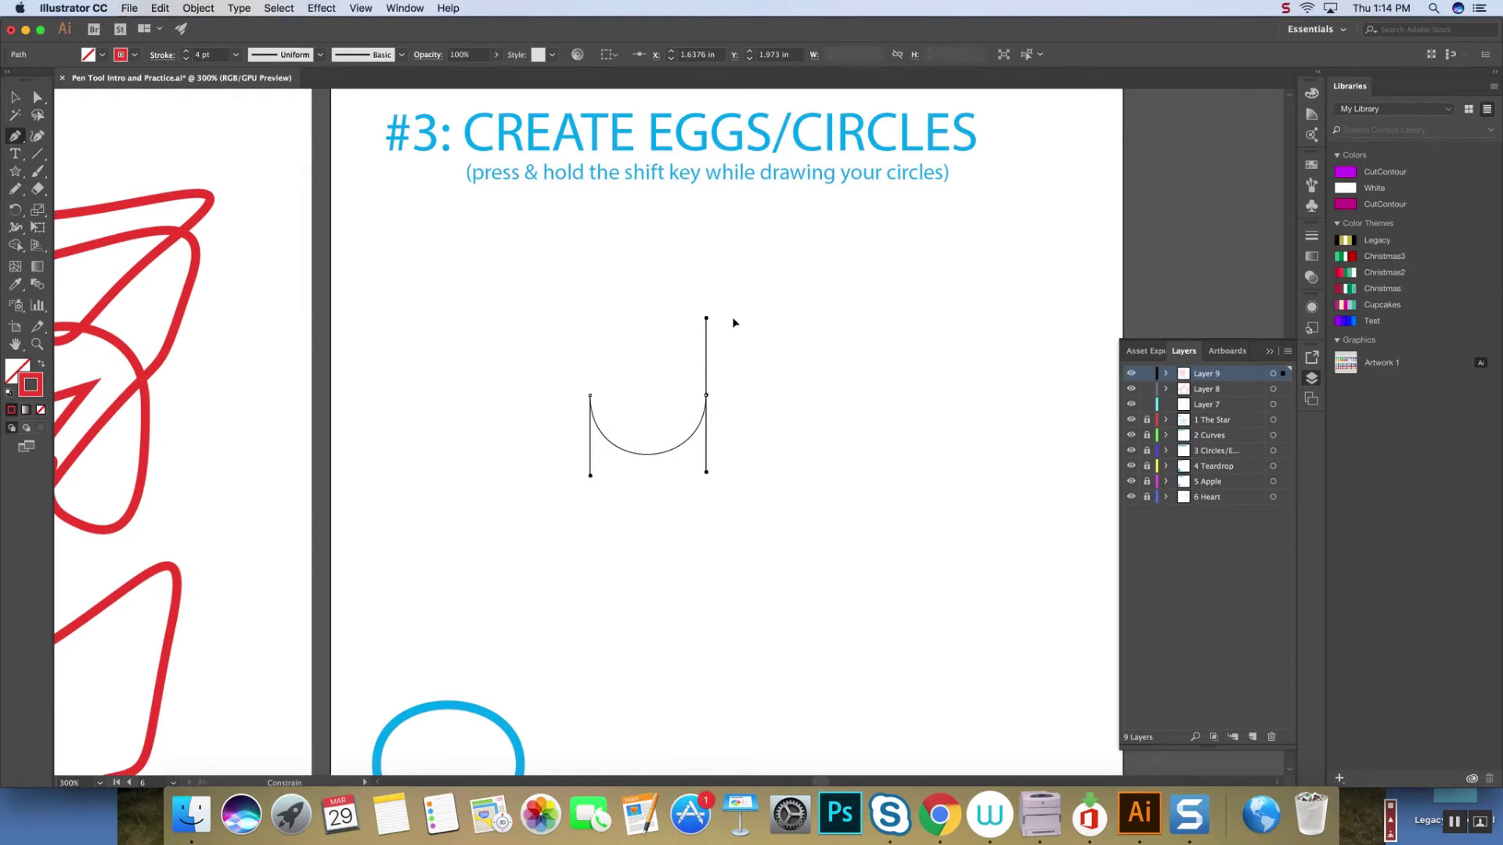
pyautogui.moveTo(734, 323); pyautogui.dragTo(734, 321)
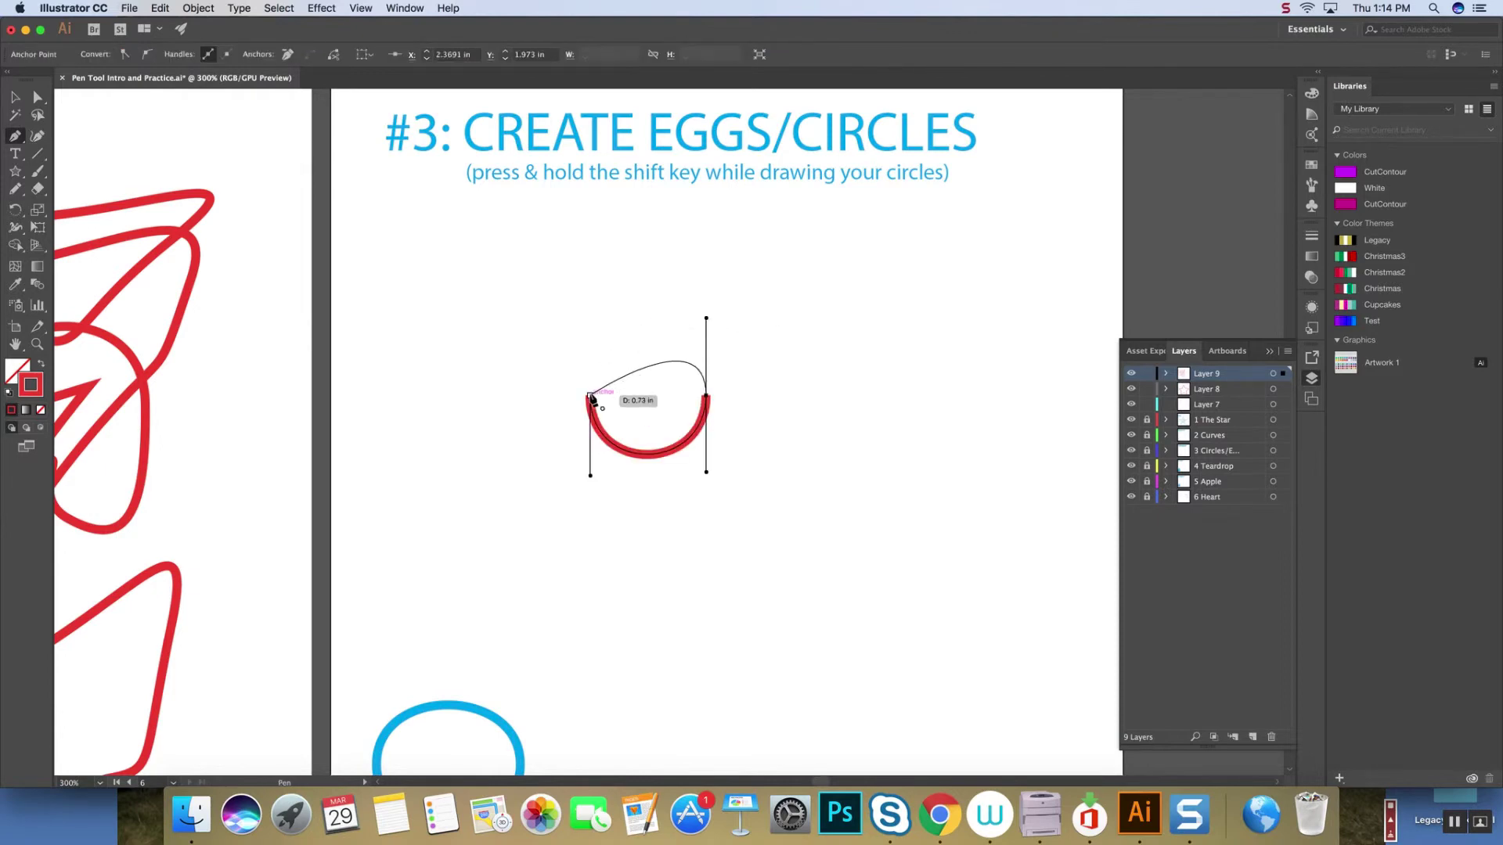
pyautogui.press('shift')
pyautogui.moveTo(591, 397); pyautogui.dragTo(590, 472)
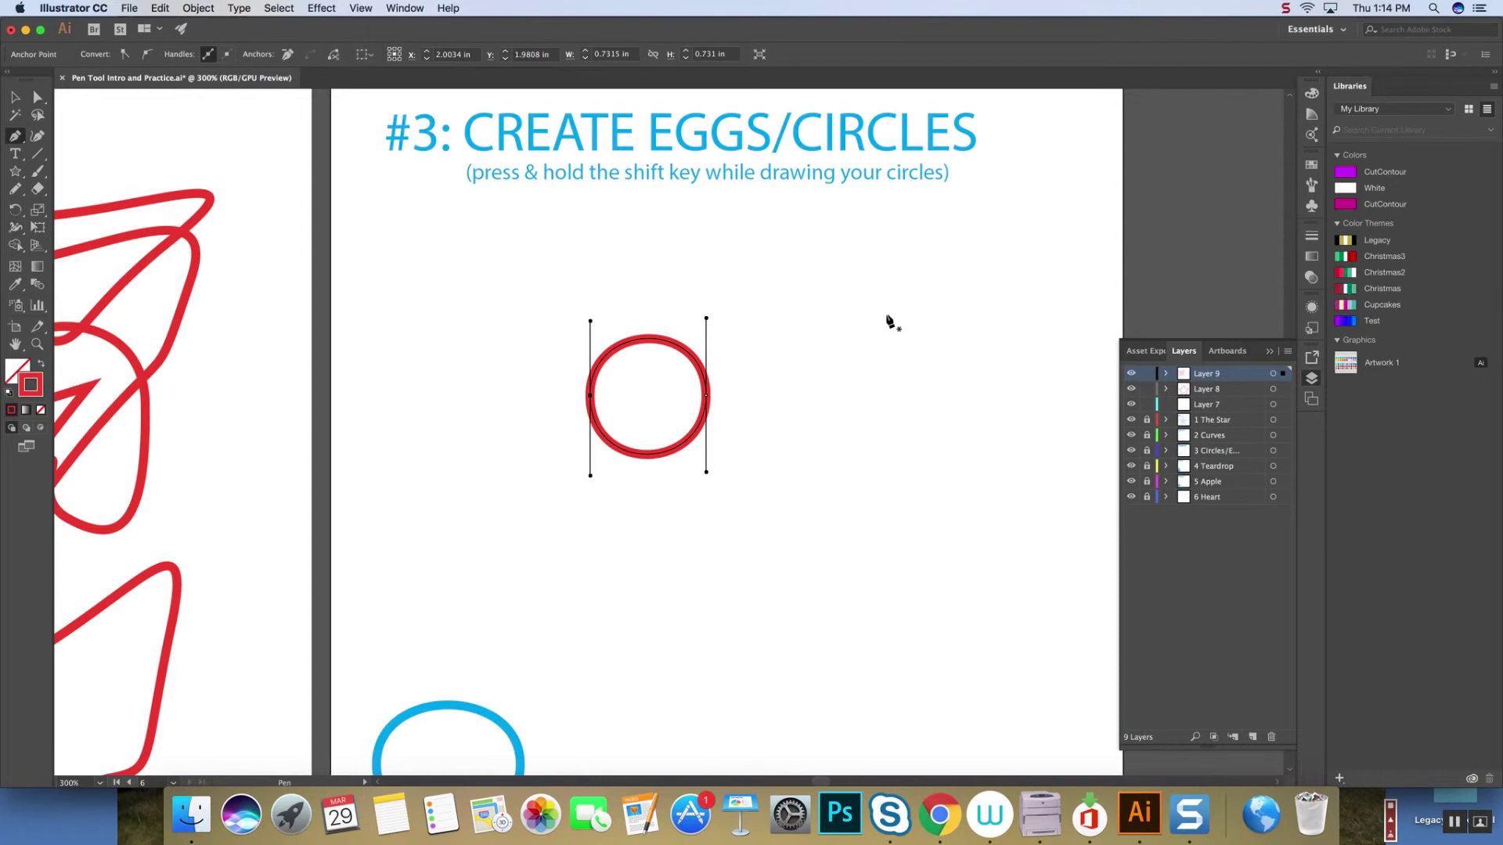
# Draw a horizontal oval about 0.83 by 0.58 in right of the circle, and a large round shape about 1.28 by 1.35 in below it.
pyautogui.moveTo(886, 315); pyautogui.dragTo(974, 315)
pyautogui.moveTo(887, 406); pyautogui.dragTo(799, 419)
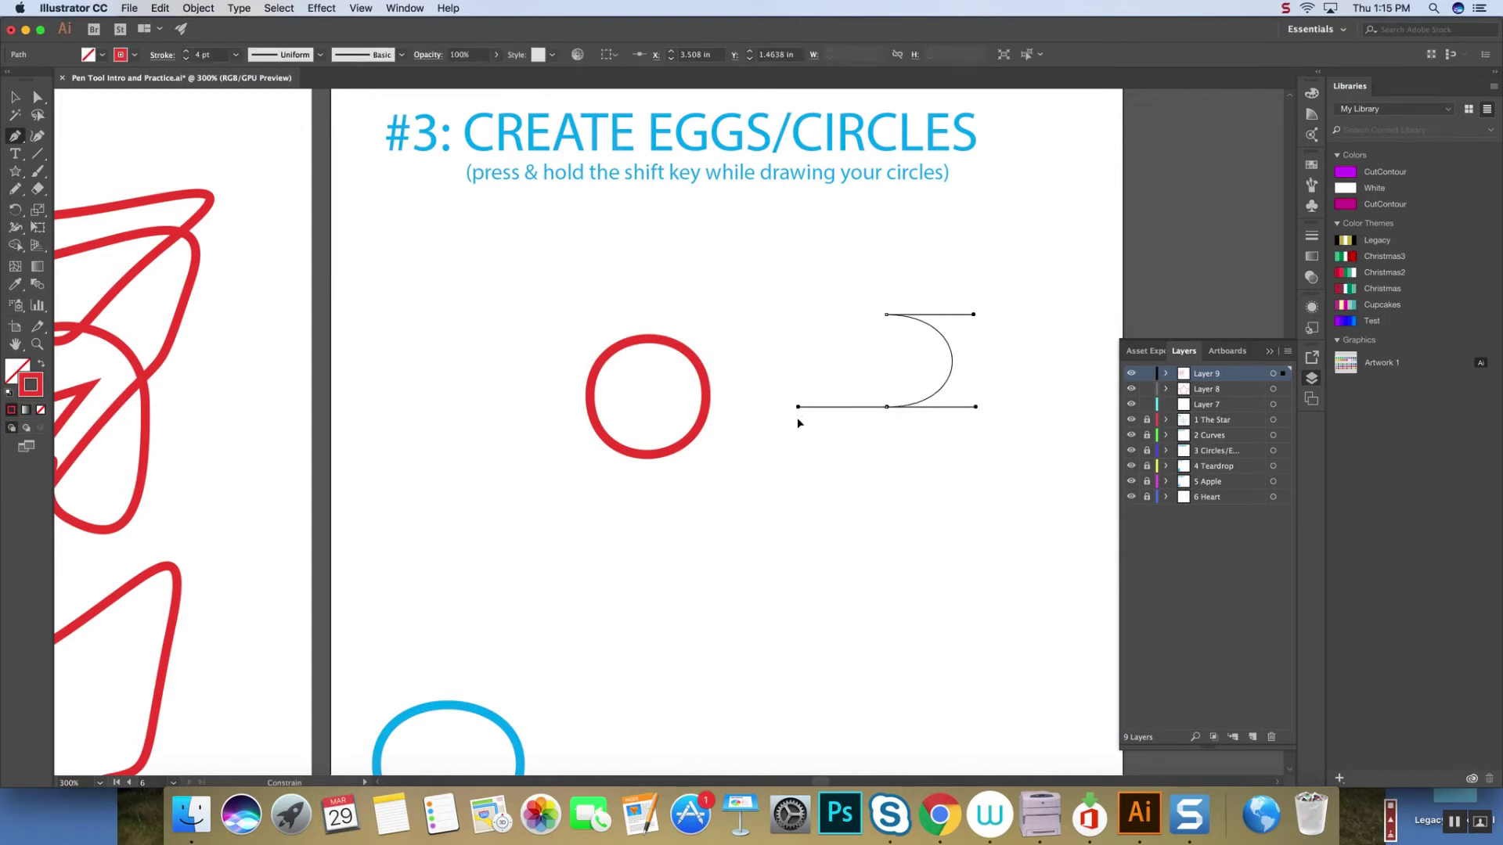
pyautogui.moveTo(886, 315); pyautogui.dragTo(973, 314)
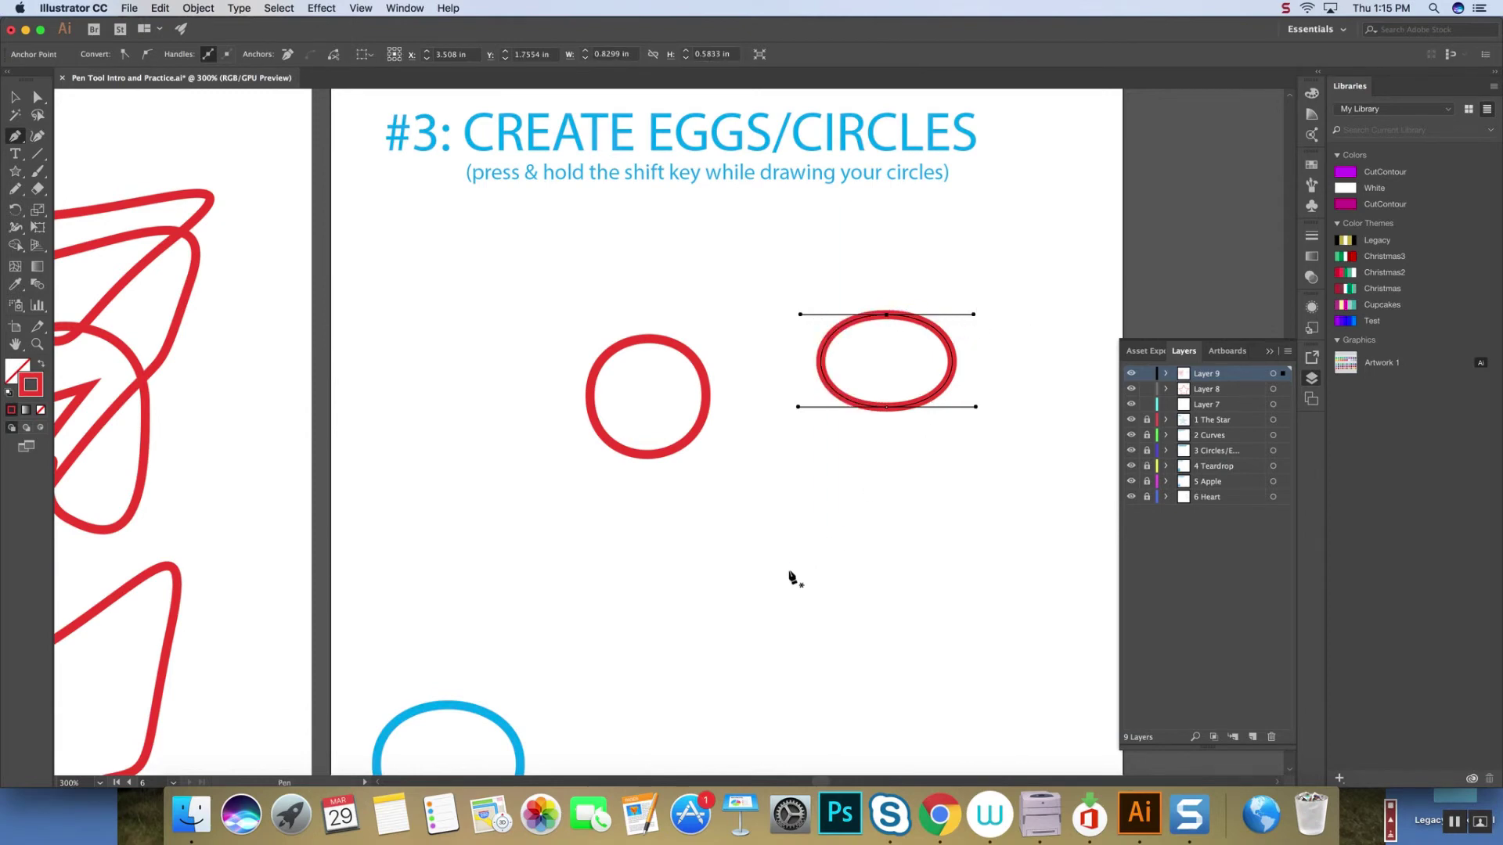
pyautogui.moveTo(789, 571); pyautogui.dragTo(789, 432)
pyautogui.moveTo(992, 571); pyautogui.dragTo(992, 722)
pyautogui.moveTo(789, 570); pyautogui.dragTo(789, 431)
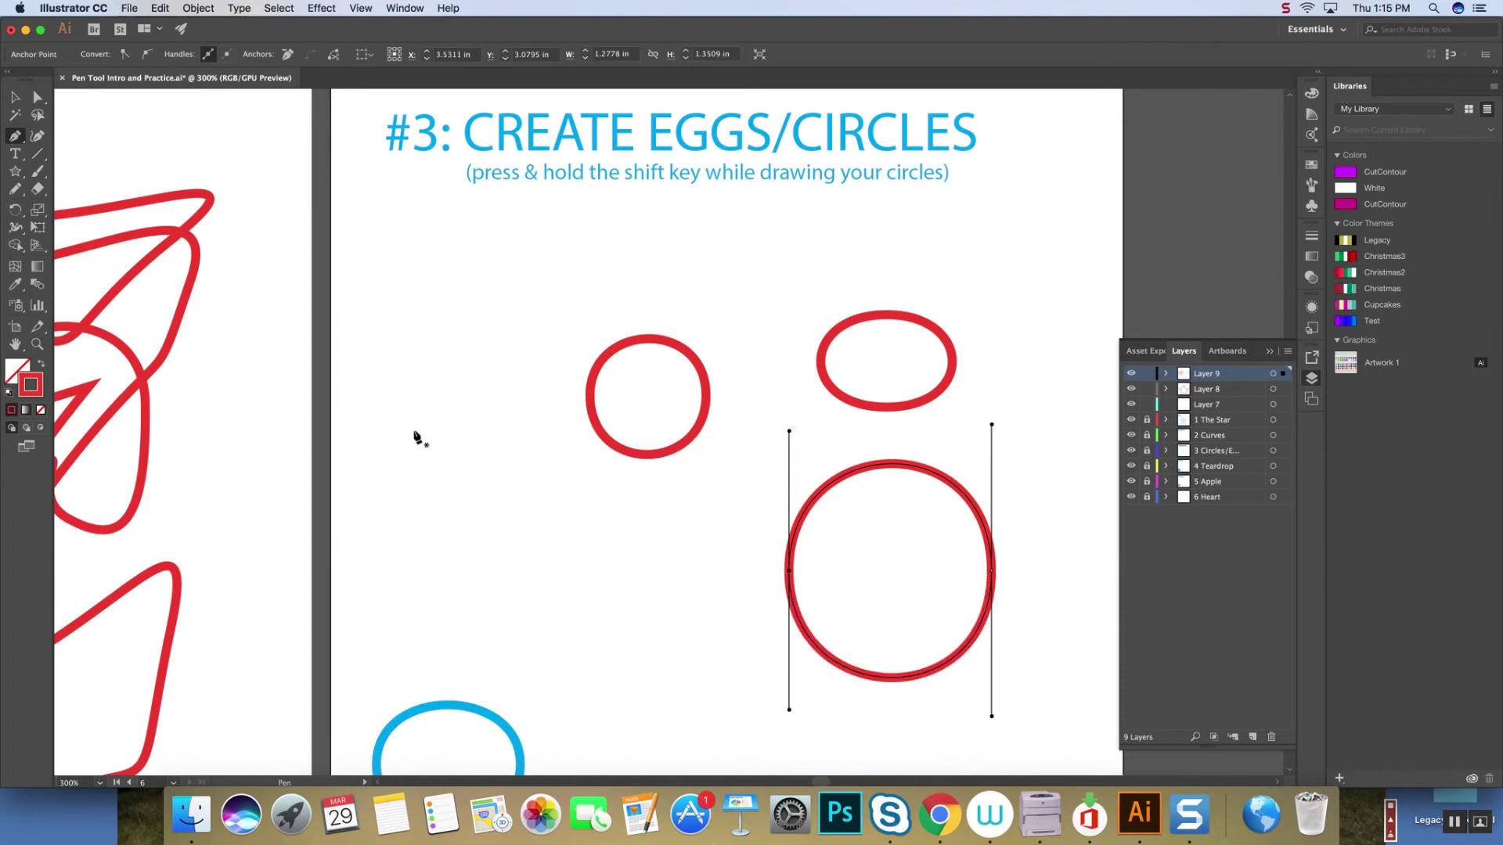
# Draw a tall egg shape about 1.07 by 1.31 in directly left of the small circle, using two anchors with constrained vertical handles.
pyautogui.moveTo(415, 436); pyautogui.dragTo(430, 306)
pyautogui.moveTo(585, 435)
pyautogui.mouseDown()
pyautogui.moveTo(587, 509)
pyautogui.moveTo(548, 581)
pyautogui.mouseUp()
pyautogui.moveTo(415, 435); pyautogui.dragTo(414, 302)
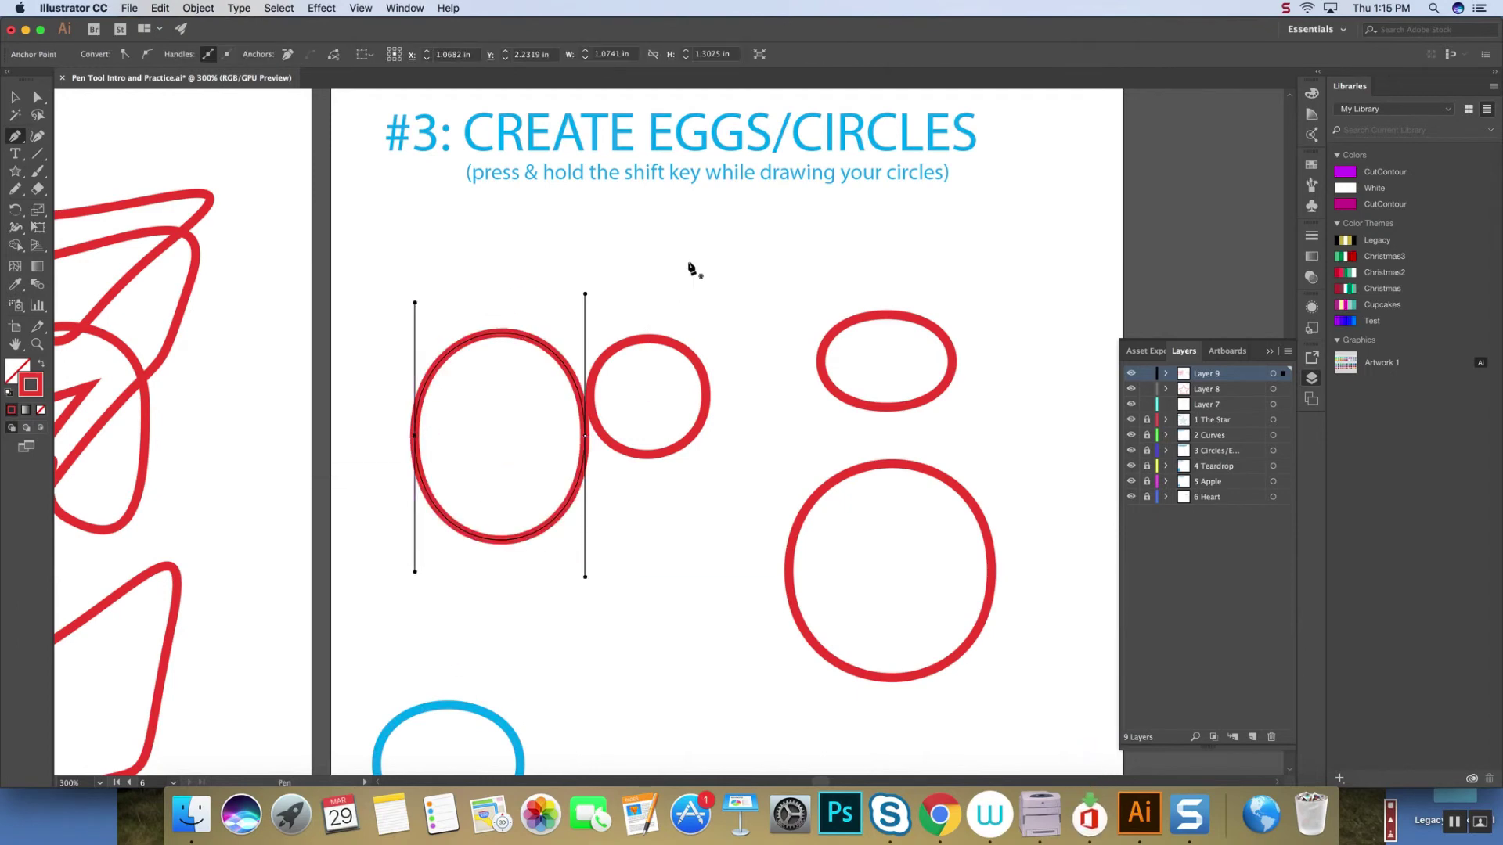
# Draw an upright egg shape about 1.06 by 1.25 in between the blue sample oval and the large round shape.
pyautogui.moveTo(698, 537); pyautogui.dragTo(665, 329)
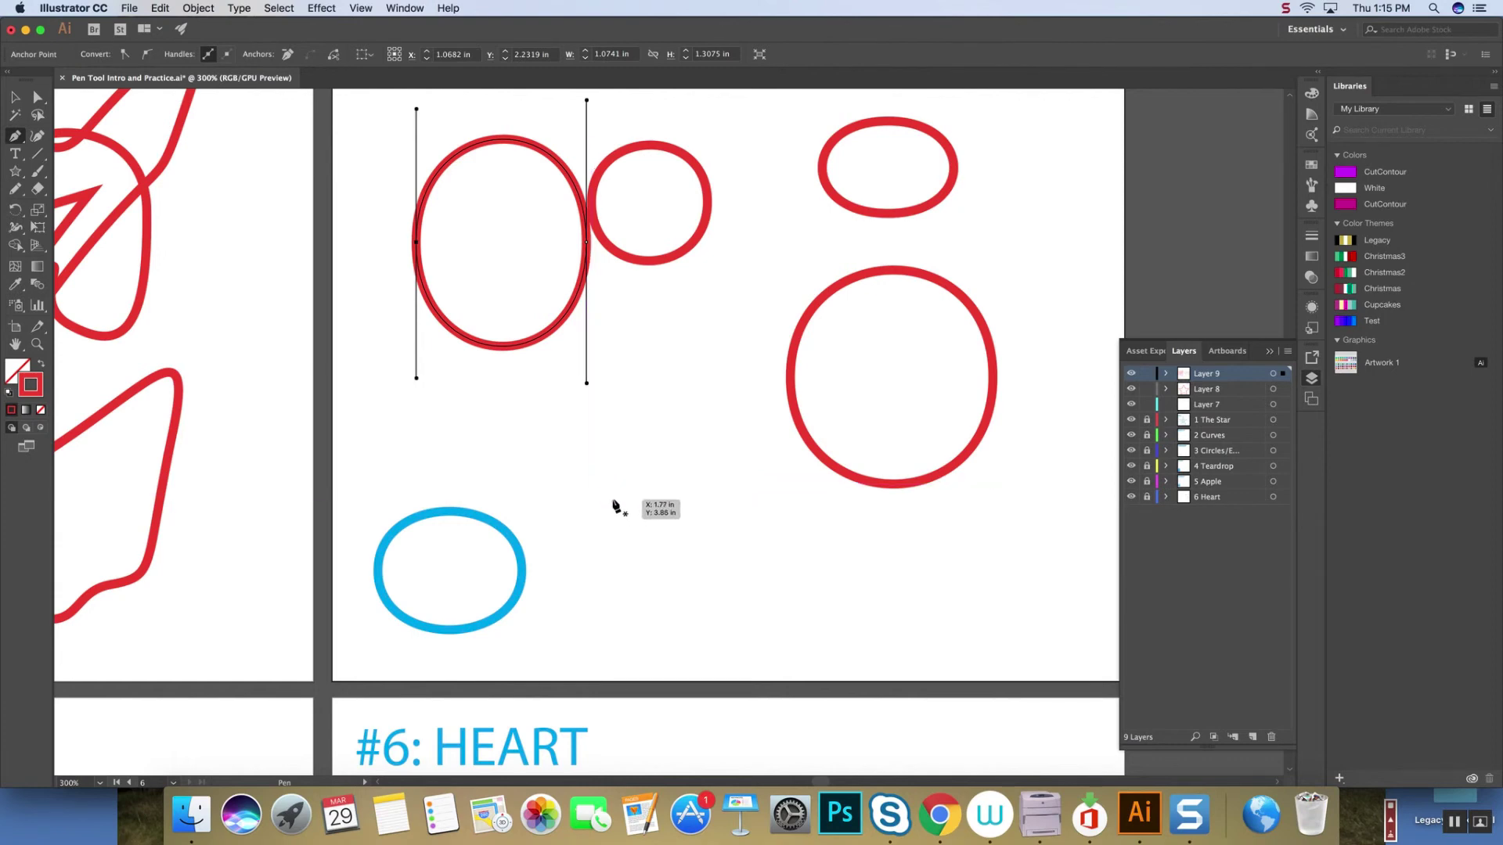
pyautogui.press('super+shift+a')
pyautogui.moveTo(614, 499); pyautogui.dragTo(617, 375)
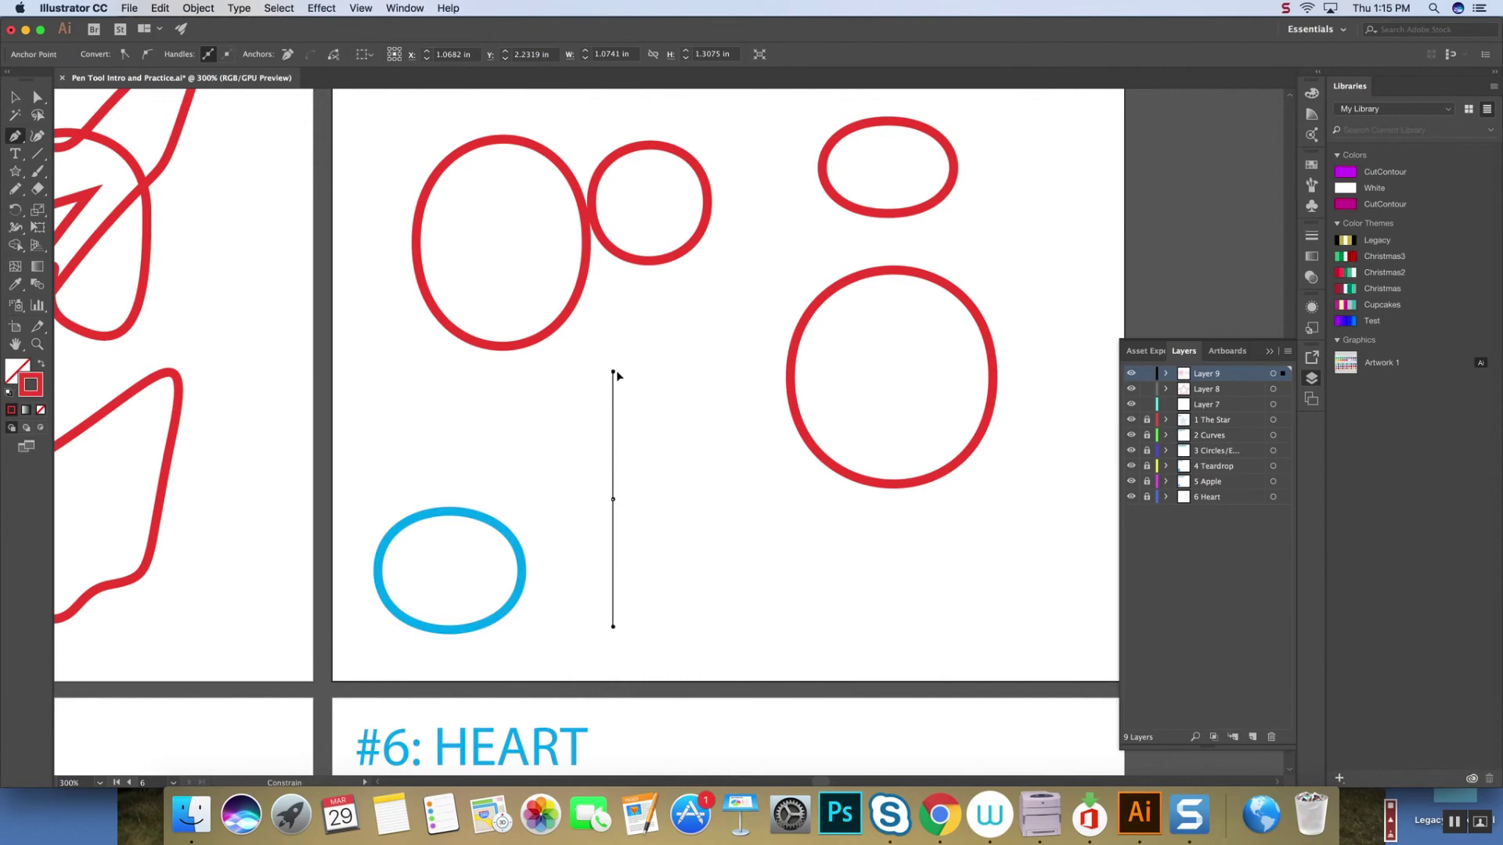
pyautogui.moveTo(617, 375); pyautogui.dragTo(620, 370)
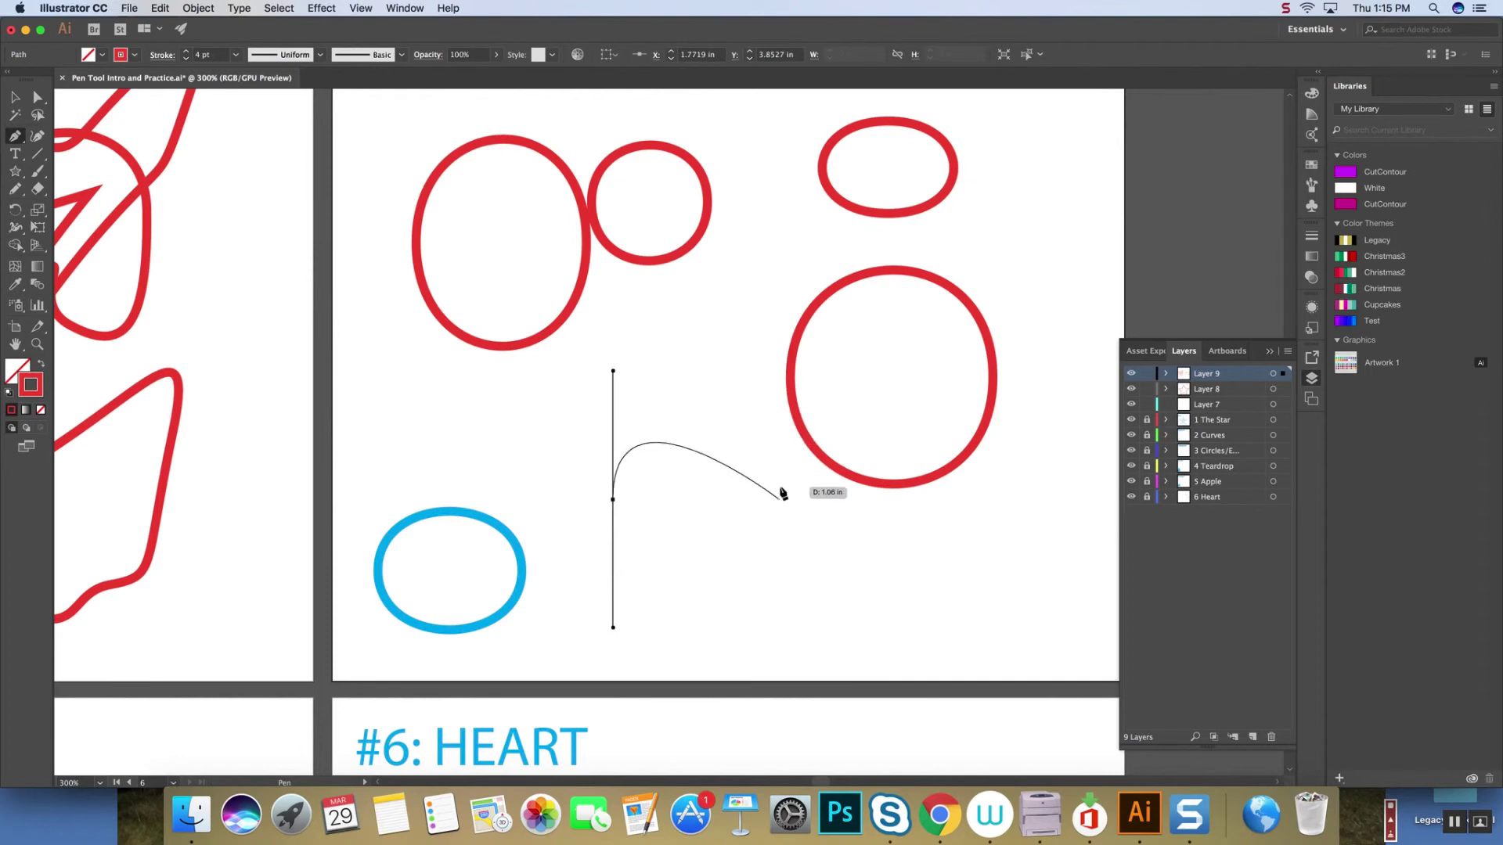
pyautogui.moveTo(782, 497); pyautogui.dragTo(762, 639)
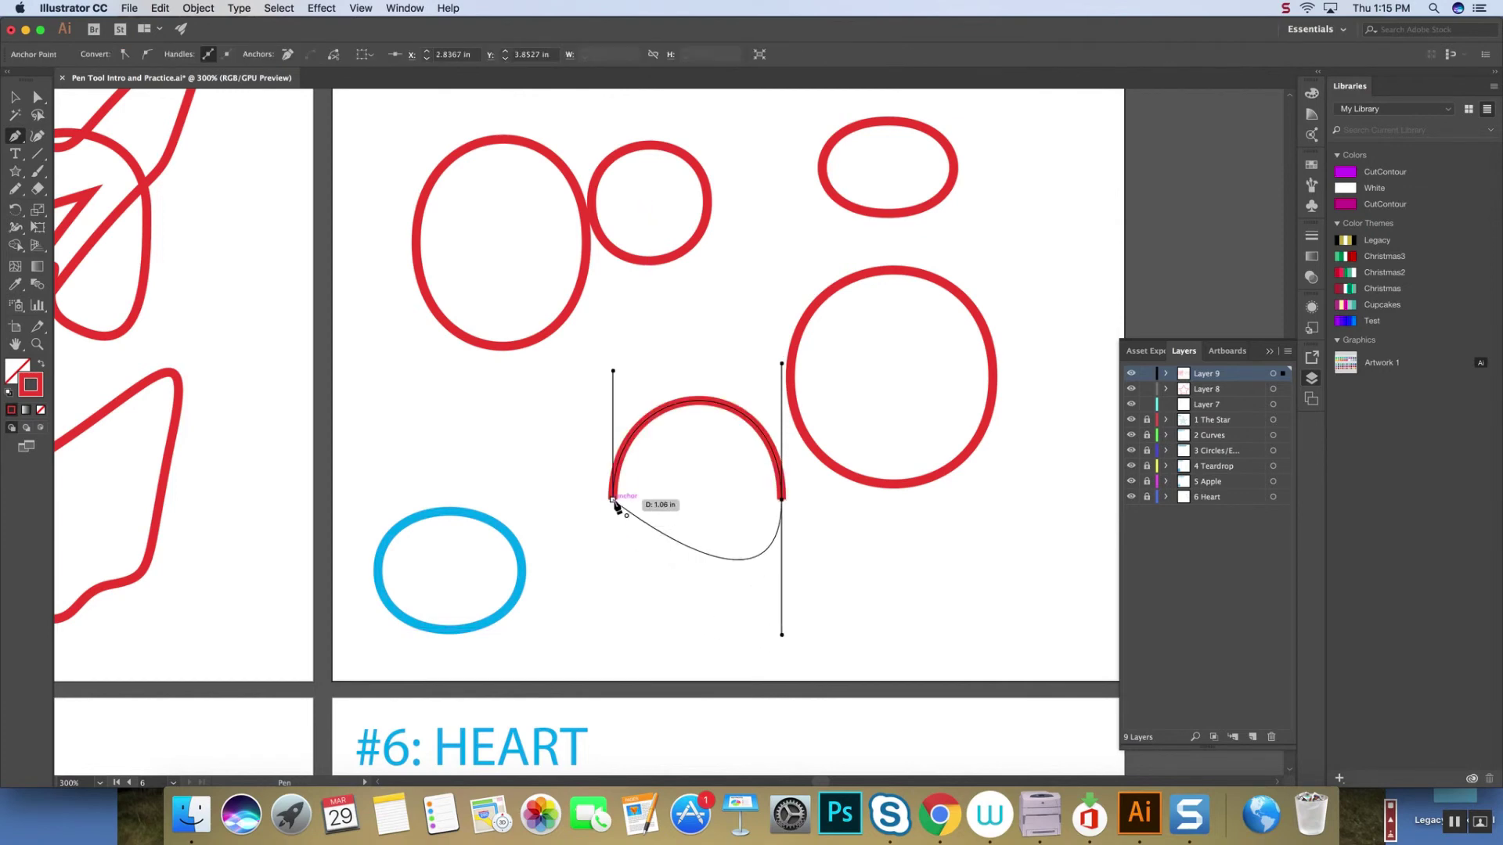
pyautogui.moveTo(615, 502); pyautogui.dragTo(615, 375)
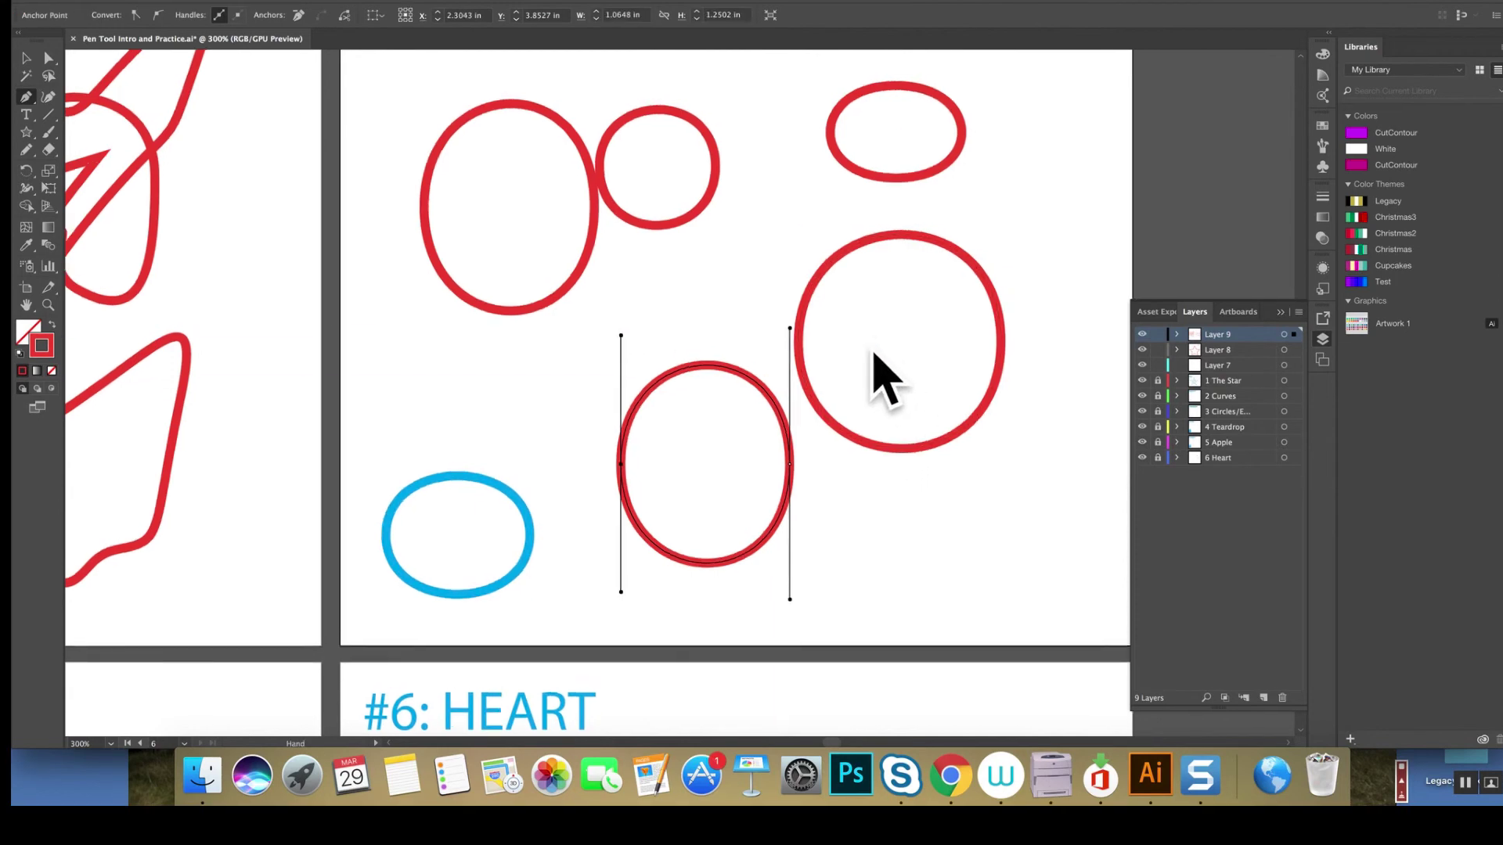
# Draw a narrow upright egg about 0.78 by 1.00 in between the small circle and the horizontal oval, just above them, using constrained vertical handles.
pyautogui.scroll(5, 879, 376)
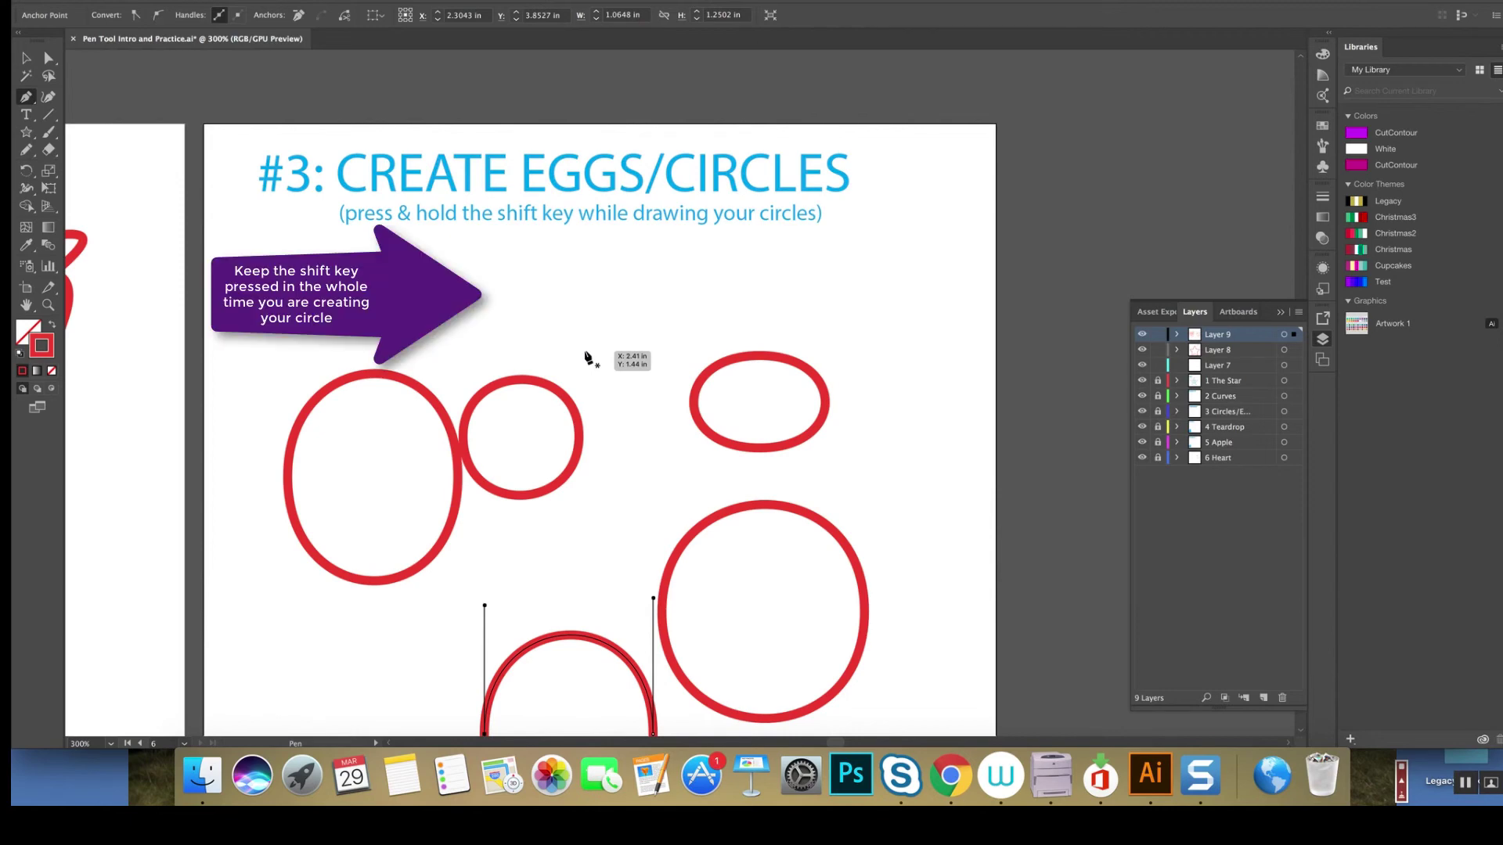
pyautogui.moveTo(585, 350); pyautogui.dragTo(590, 247)
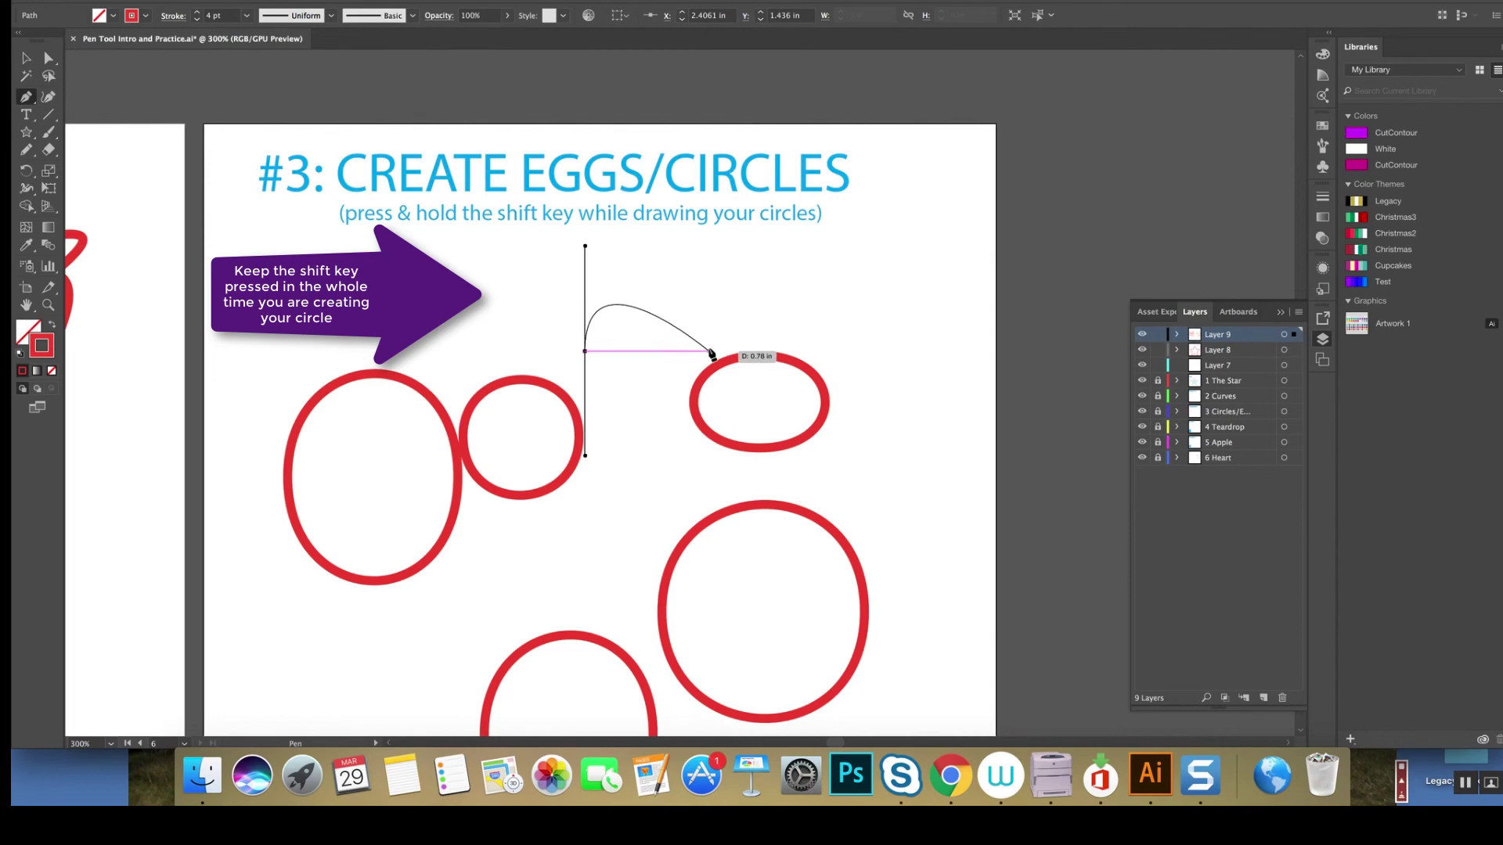
pyautogui.moveTo(710, 351); pyautogui.dragTo(687, 468)
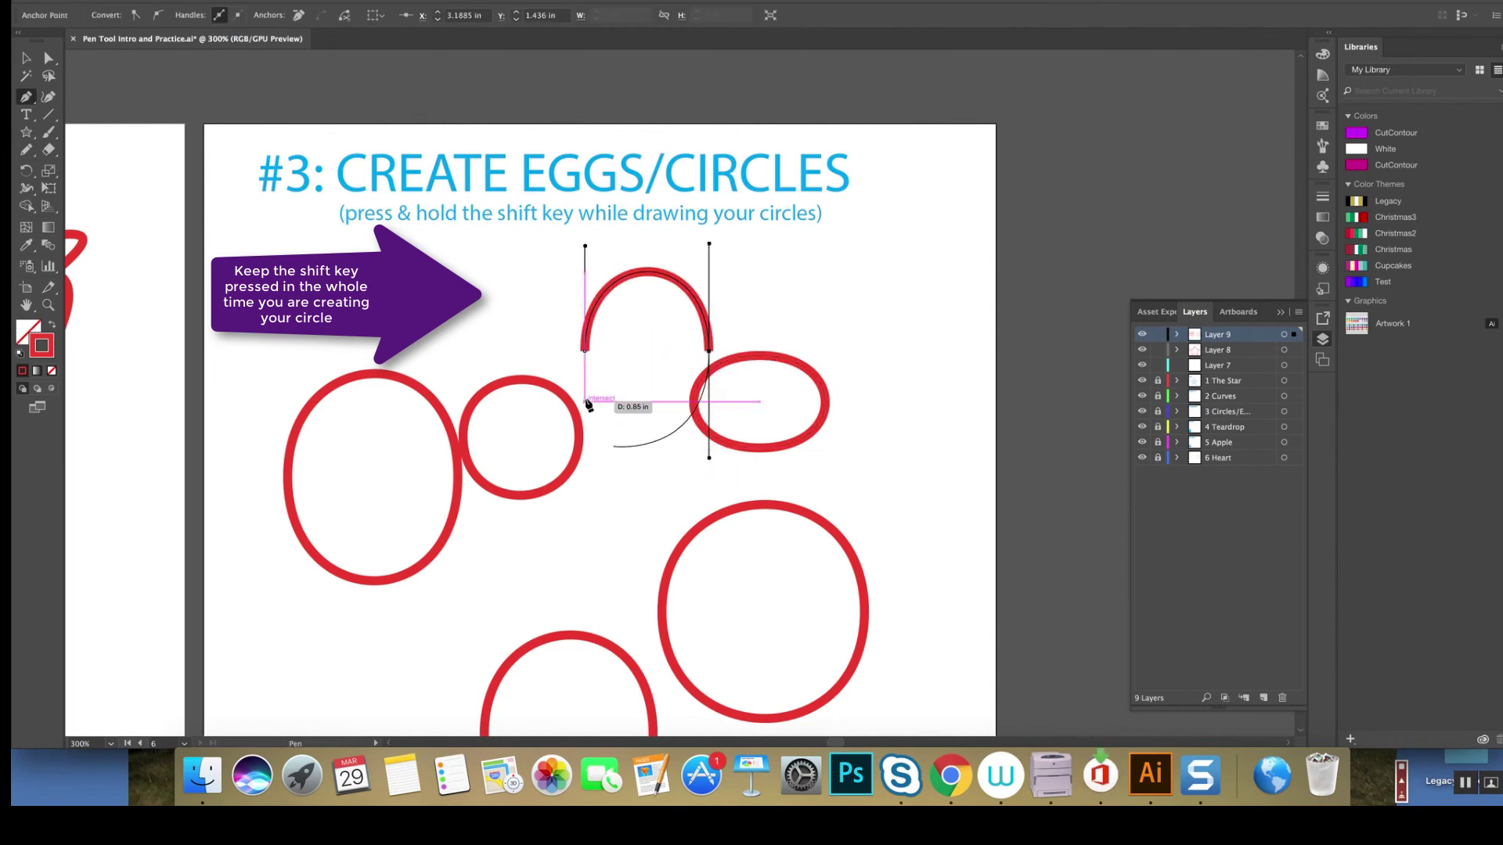
pyautogui.moveTo(586, 352); pyautogui.dragTo(590, 245)
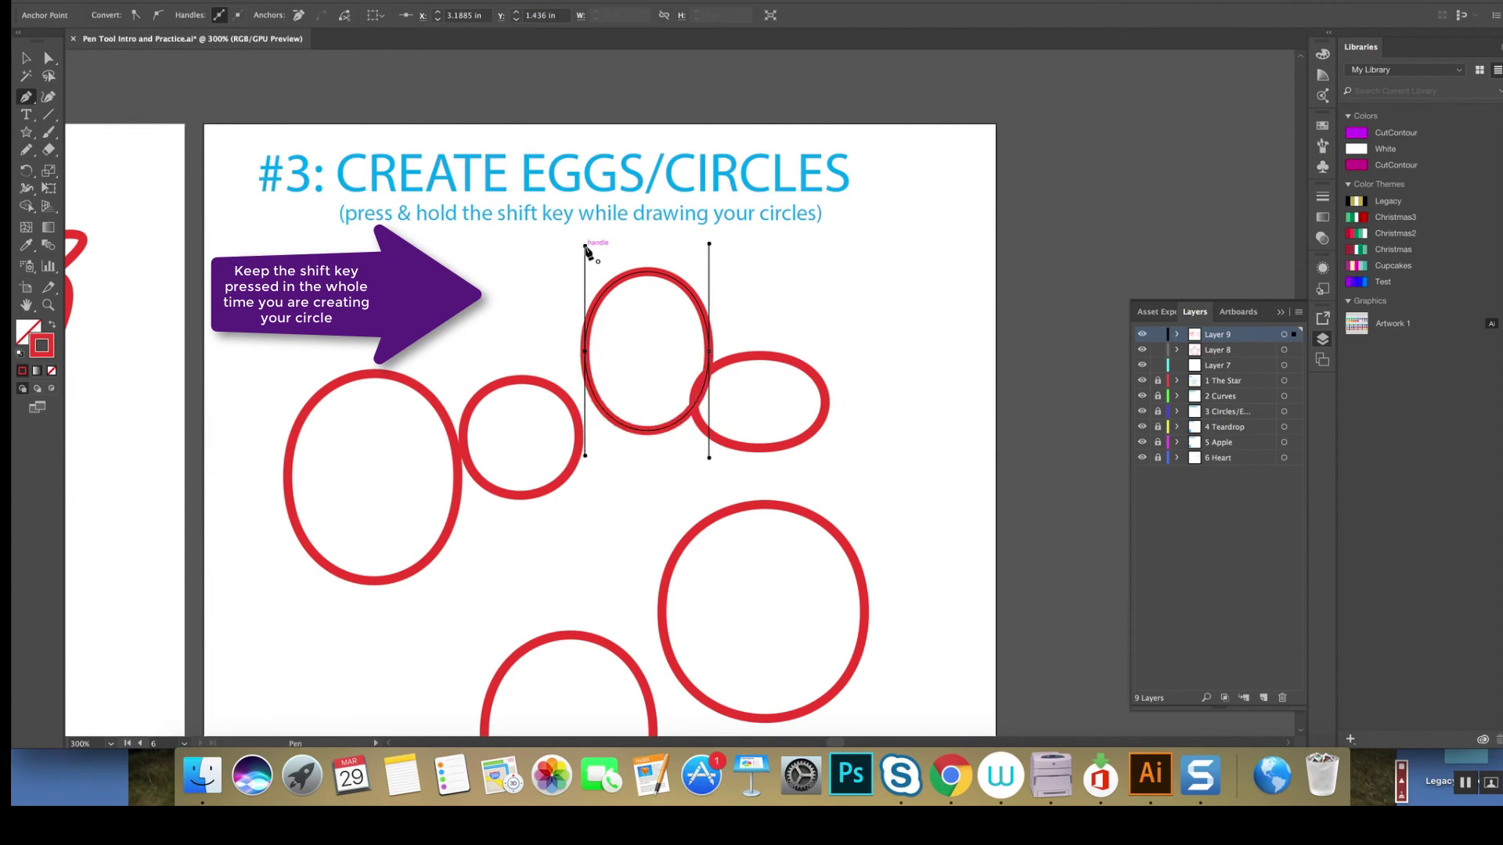
# Draw a narrow upright egg about 0.79 by 1.12 in at the lower right edge of the large round shape, using two anchors with constrained vertical handles.
pyautogui.moveTo(857, 466); pyautogui.dragTo(645, 197)
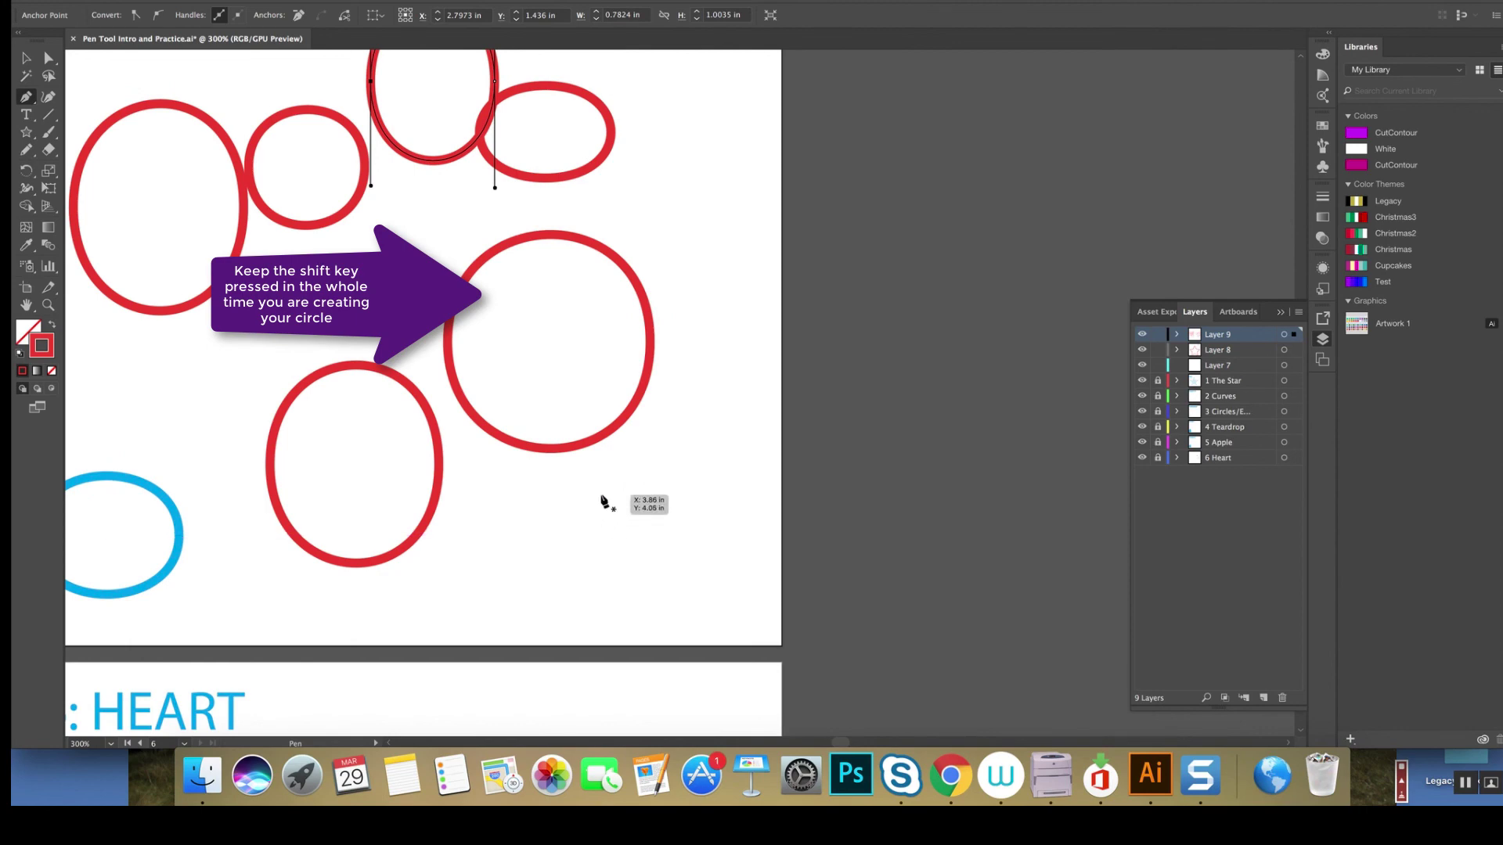
pyautogui.moveTo(601, 494); pyautogui.dragTo(601, 377)
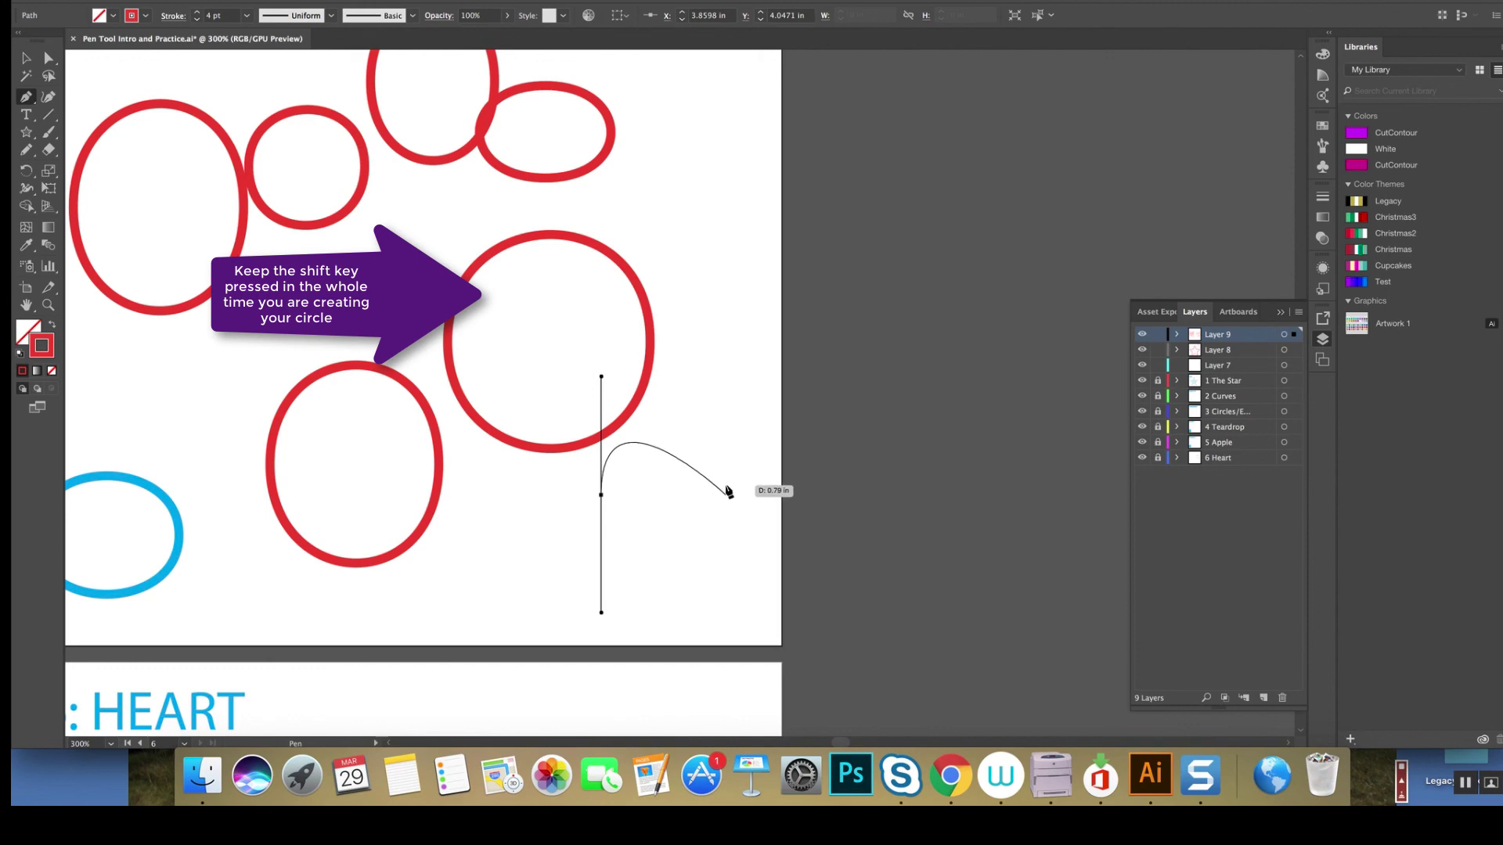
pyautogui.moveTo(728, 493); pyautogui.dragTo(708, 617)
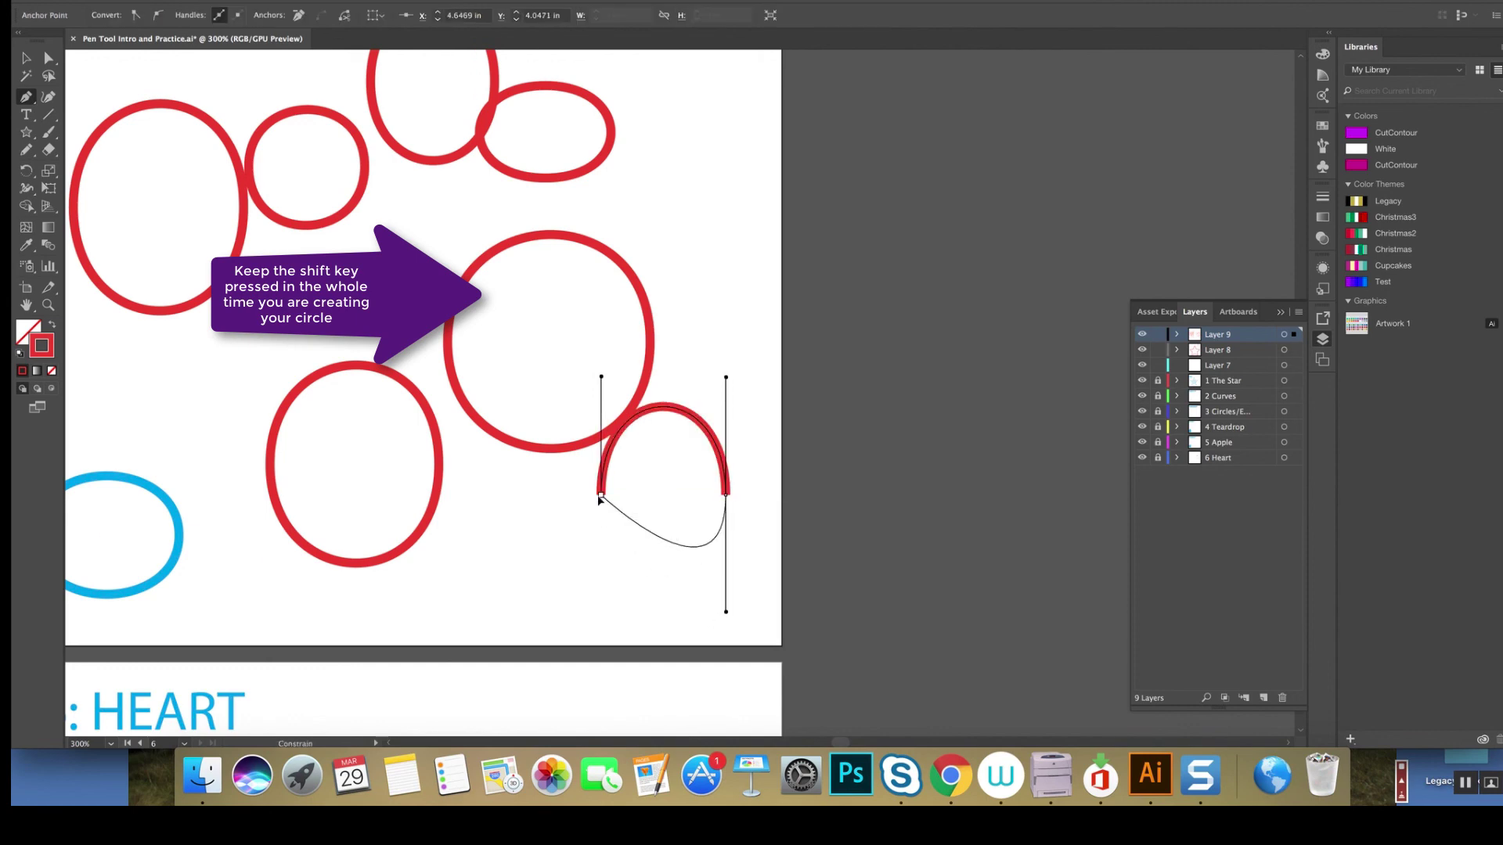
pyautogui.moveTo(608, 467); pyautogui.dragTo(607, 381)
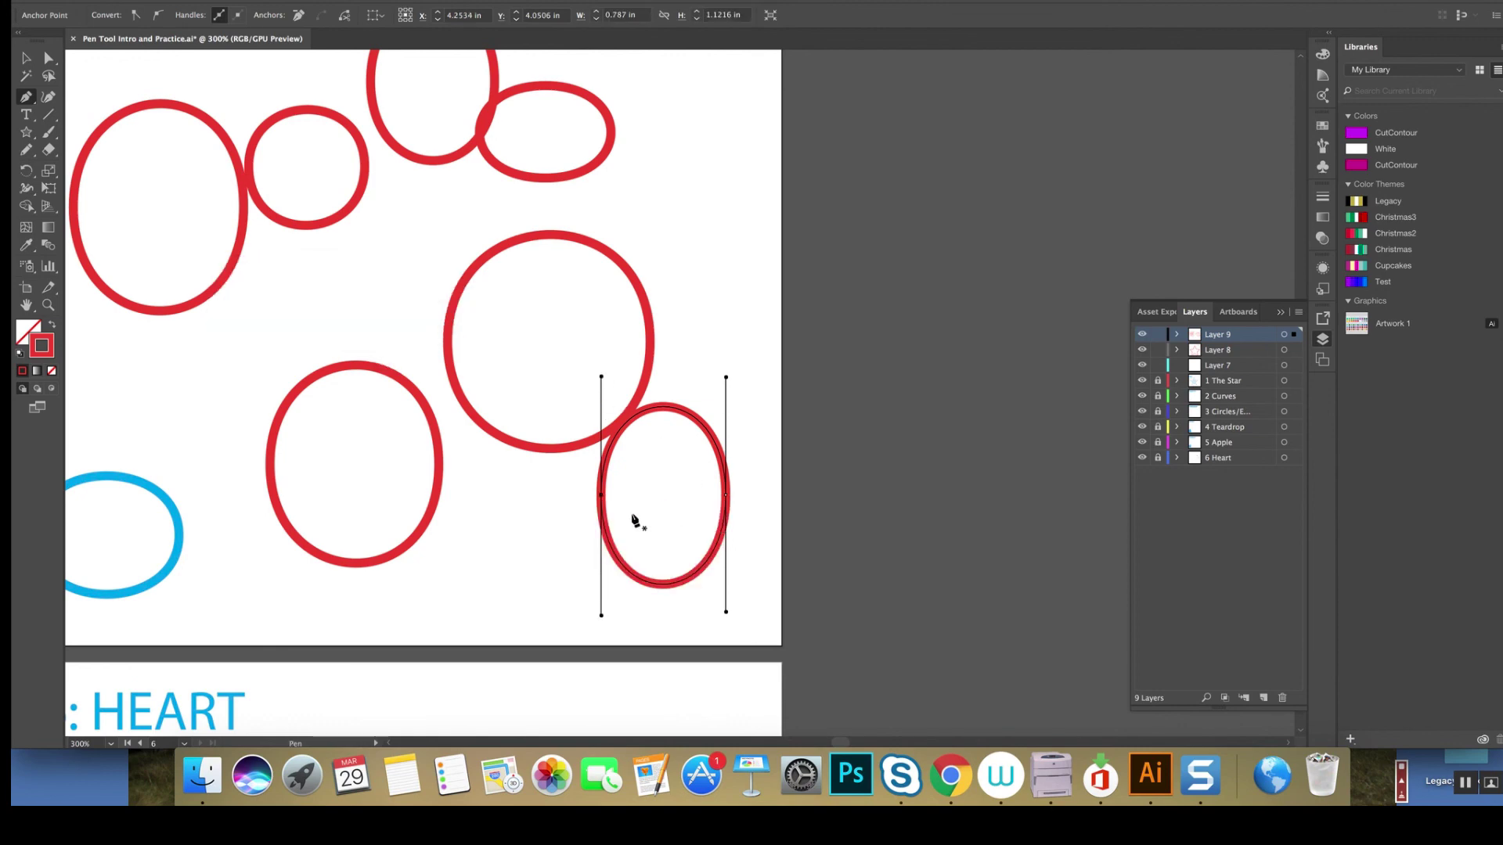
pyautogui.moveTo(553, 299); pyautogui.dragTo(910, 336)
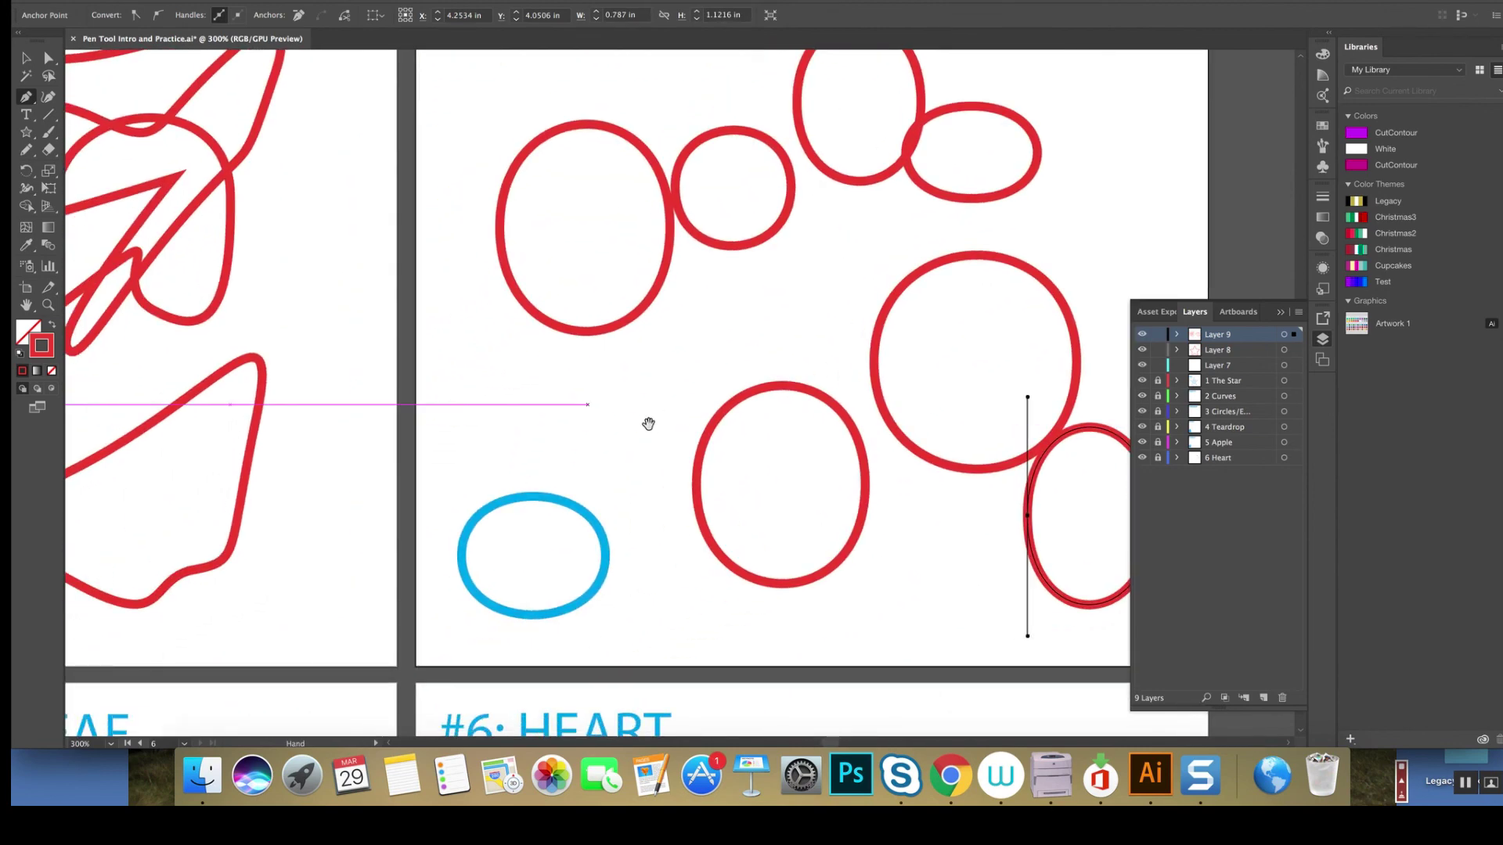